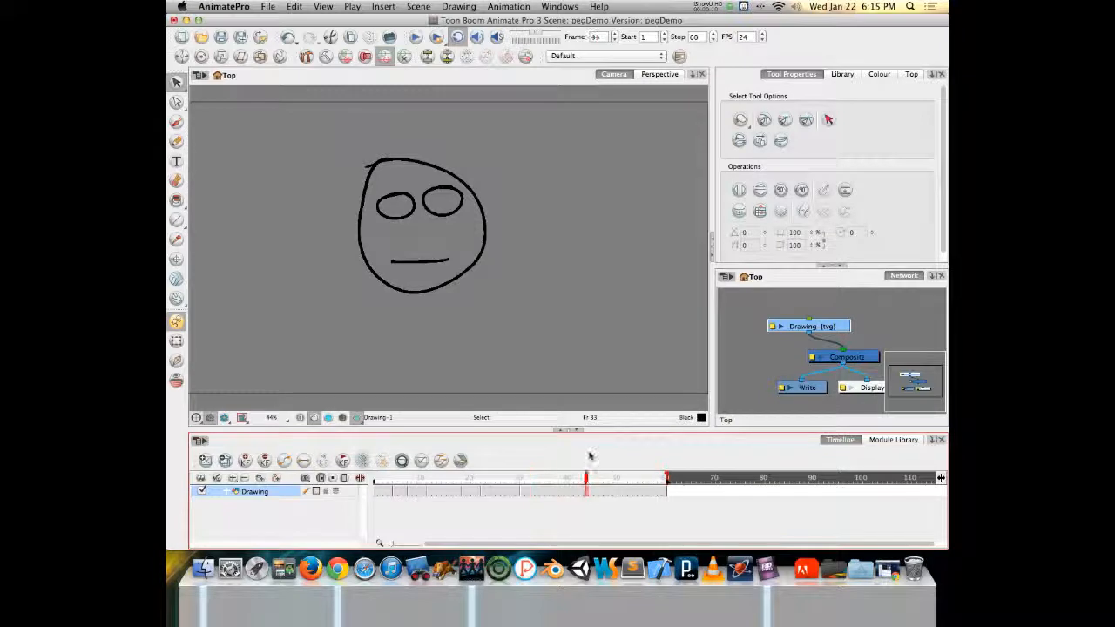
Use drawing substitution to expose drawing 2 at frame 44 and drawing 1 at frame 37
{"action": "left_click", "coordinate": [842, 74]}
{"action": "left_click_drag", "start_coordinate": [740, 193], "coordinate": [754, 193]}
{"action": "mouse_move", "coordinate": [586, 484]}
{"action": "left_mouse_down"}
{"action": "mouse_move", "coordinate": [600, 480]}
{"action": "mouse_move", "coordinate": [564, 476]}
{"action": "mouse_move", "coordinate": [604, 477]}
{"action": "mouse_move", "coordinate": [391, 477]}
{"action": "mouse_move", "coordinate": [552, 479]}
{"action": "left_mouse_up"}
{"action": "left_click", "coordinate": [740, 194]}
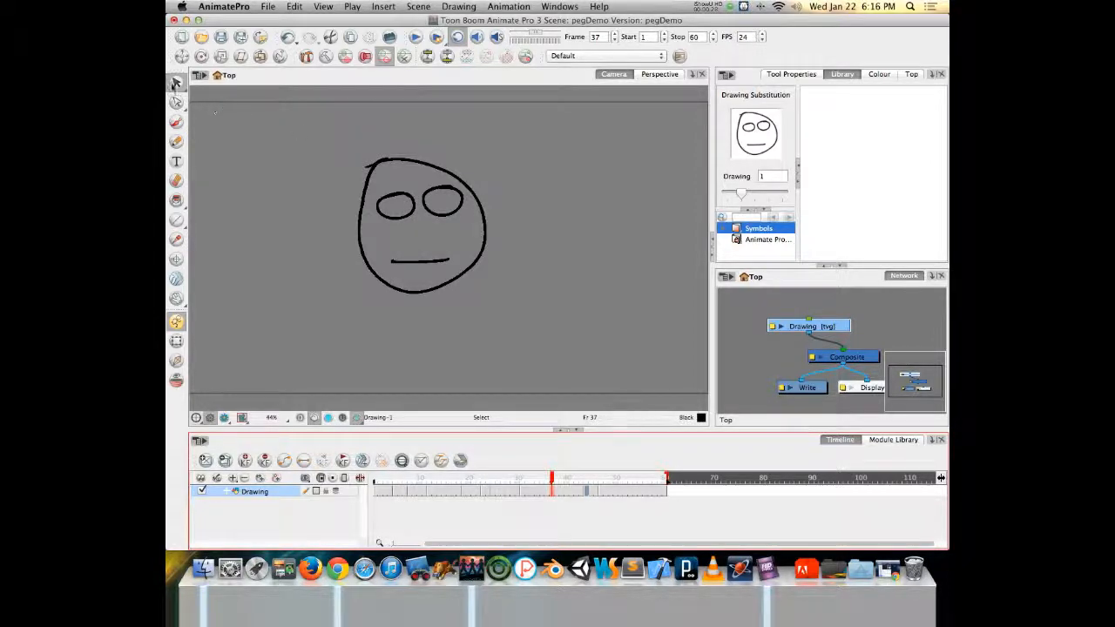
Move the whole straight-mouth face at frame 37 to the right side of the scene and check it at frame 32
{"action": "mouse_move", "coordinate": [353, 145]}
{"action": "left_mouse_down"}
{"action": "mouse_move", "coordinate": [522, 177]}
{"action": "mouse_move", "coordinate": [530, 227]}
{"action": "left_mouse_up"}
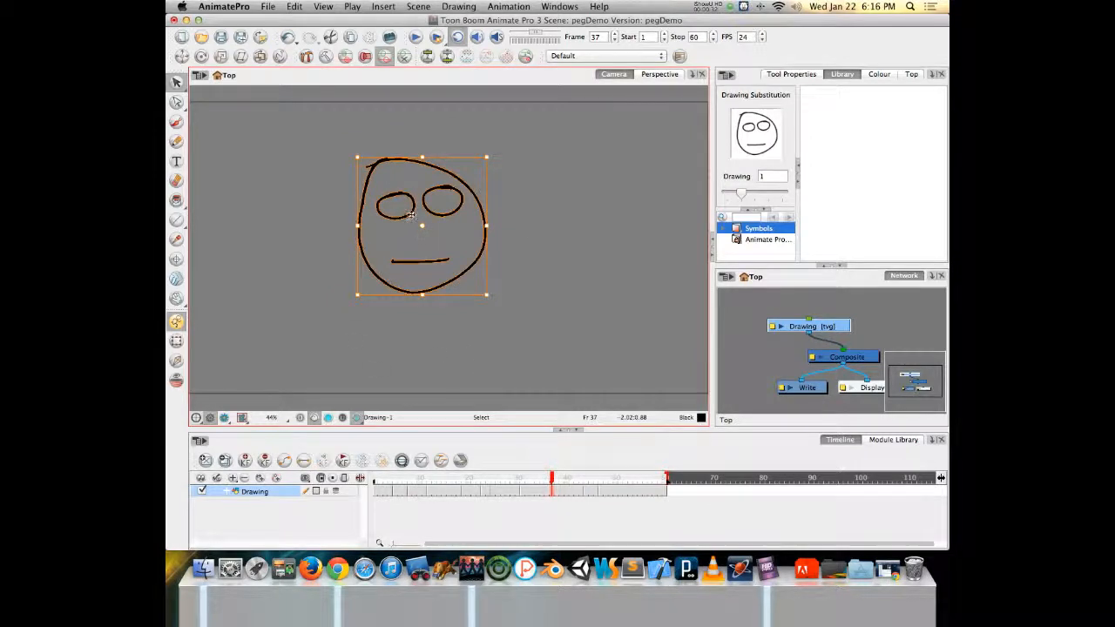
{"action": "left_click_drag", "start_coordinate": [437, 218], "coordinate": [574, 246]}
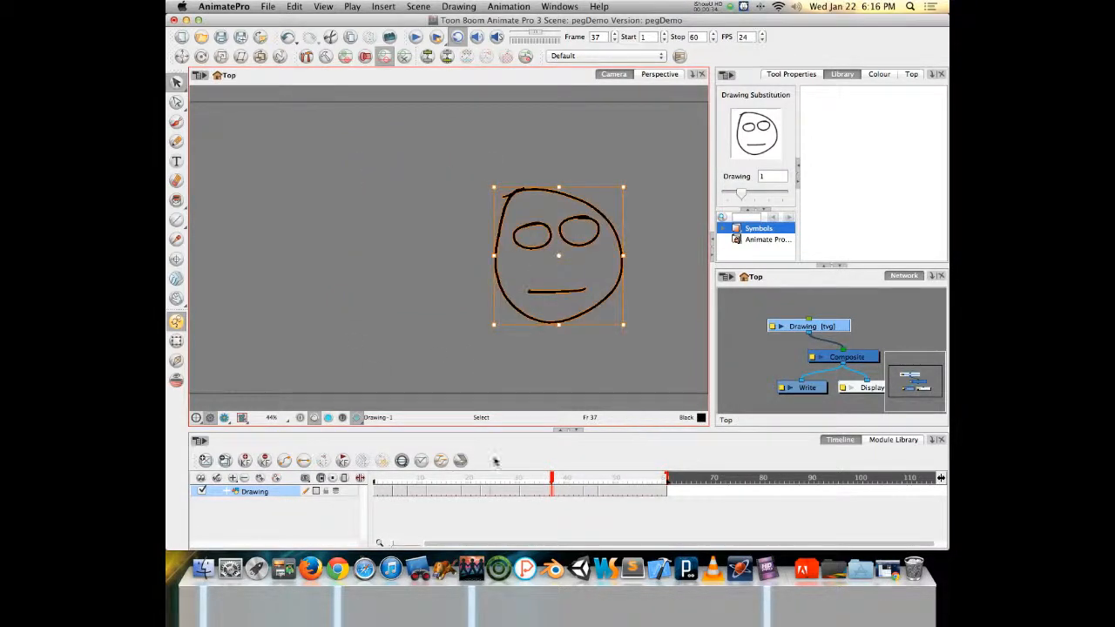
{"action": "mouse_move", "coordinate": [554, 479]}
{"action": "left_mouse_down"}
{"action": "mouse_move", "coordinate": [446, 479]}
{"action": "mouse_move", "coordinate": [445, 468]}
{"action": "mouse_move", "coordinate": [467, 463]}
{"action": "mouse_move", "coordinate": [443, 461]}
{"action": "mouse_move", "coordinate": [527, 471]}
{"action": "left_mouse_up"}
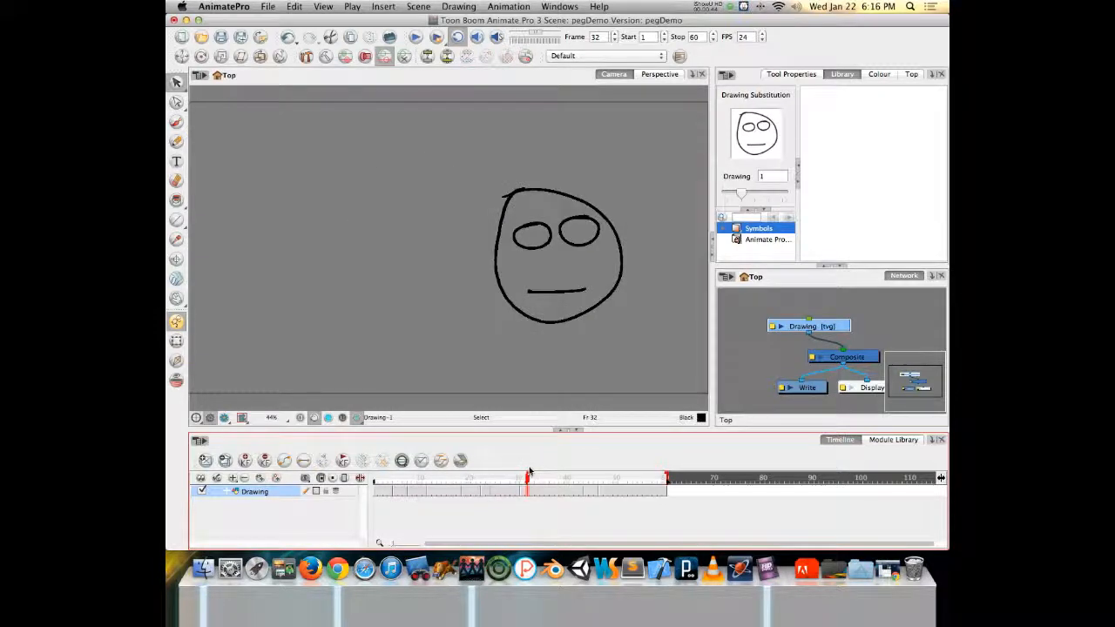
Move the wavy-mouth face at frame 44 right and slightly down, and turn on onion skin for the layer
{"action": "left_click_drag", "start_coordinate": [529, 471], "coordinate": [586, 472]}
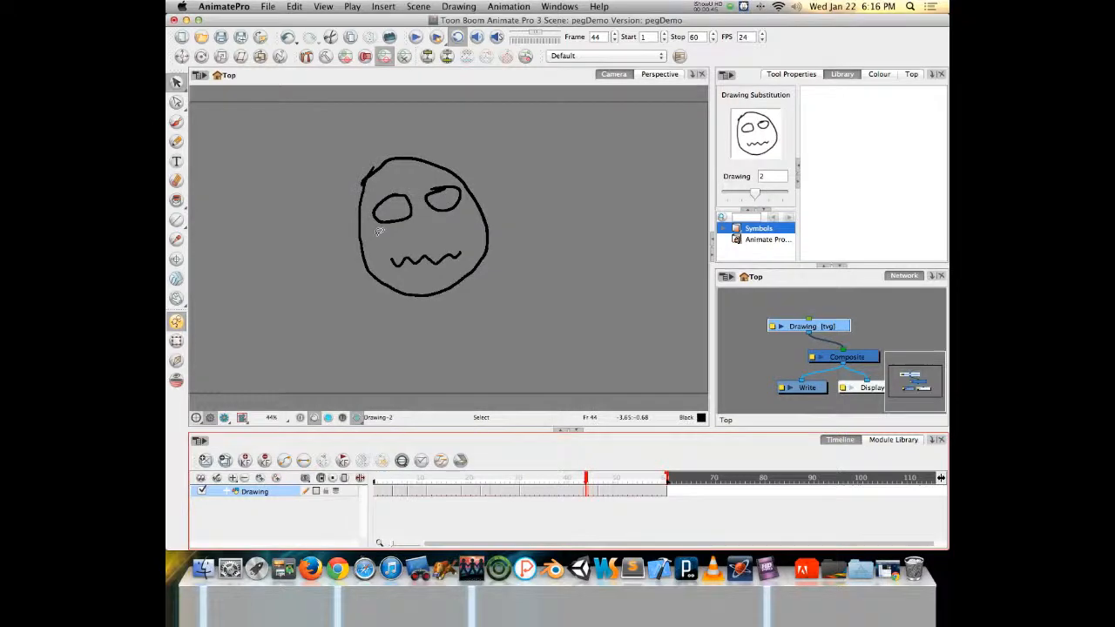
{"action": "mouse_move", "coordinate": [348, 148]}
{"action": "left_mouse_down"}
{"action": "mouse_move", "coordinate": [453, 131]}
{"action": "mouse_move", "coordinate": [376, 170]}
{"action": "mouse_move", "coordinate": [447, 202]}
{"action": "left_mouse_up"}
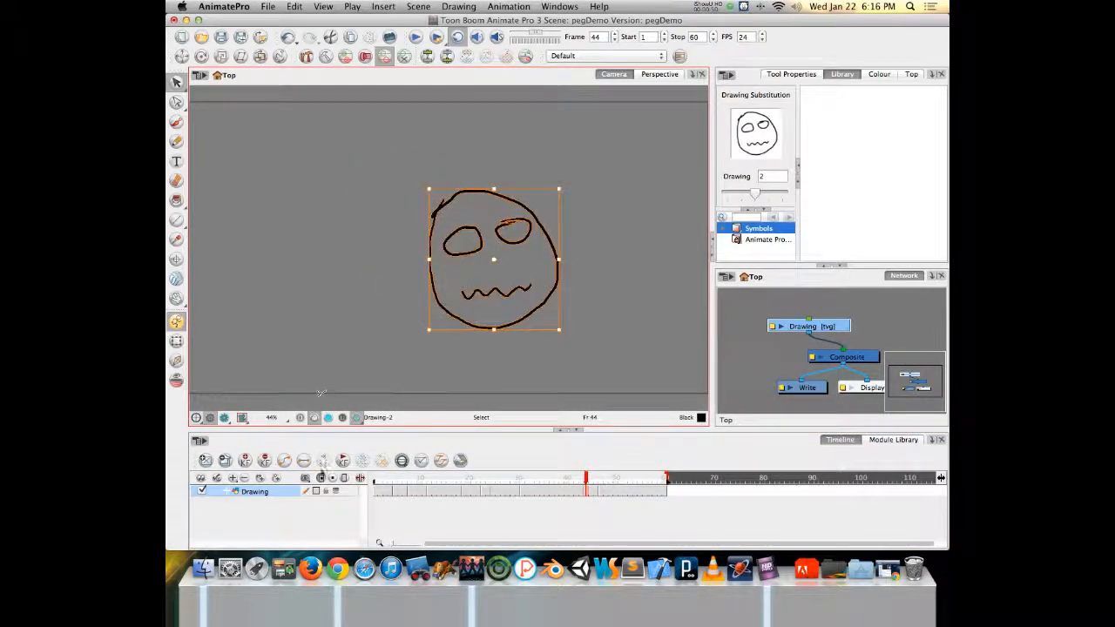
{"action": "left_click", "coordinate": [336, 492]}
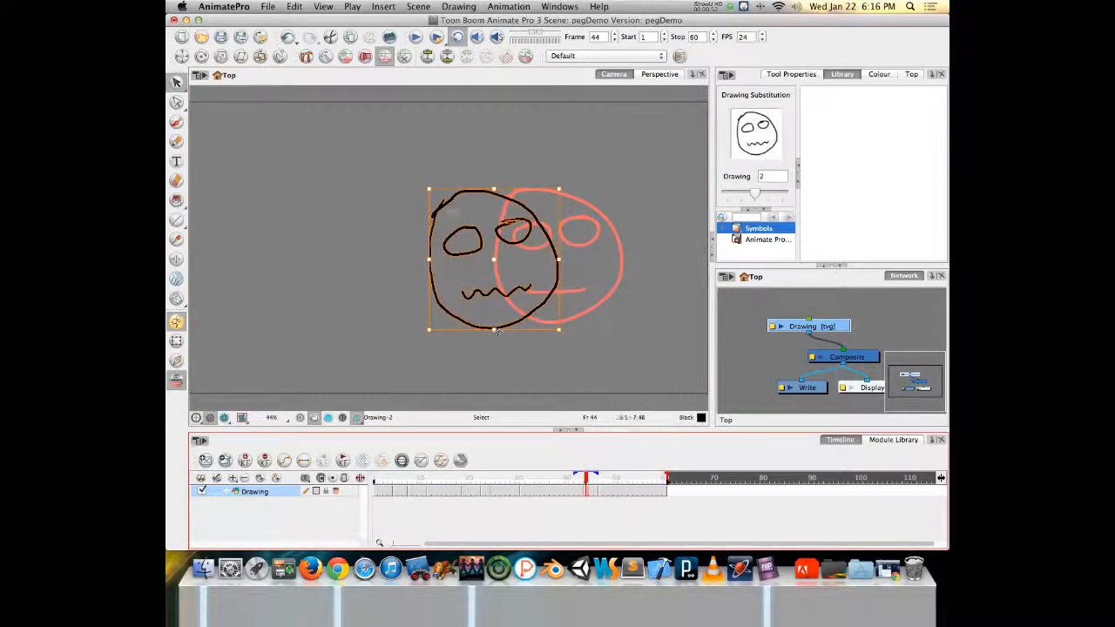
Go to frame 35 and undo the recent face moves, drawing substitutions and exposure changes
{"action": "mouse_move", "coordinate": [573, 478]}
{"action": "left_mouse_down"}
{"action": "mouse_move", "coordinate": [494, 477]}
{"action": "mouse_move", "coordinate": [555, 477]}
{"action": "mouse_move", "coordinate": [530, 477]}
{"action": "mouse_move", "coordinate": [542, 477]}
{"action": "left_mouse_up"}
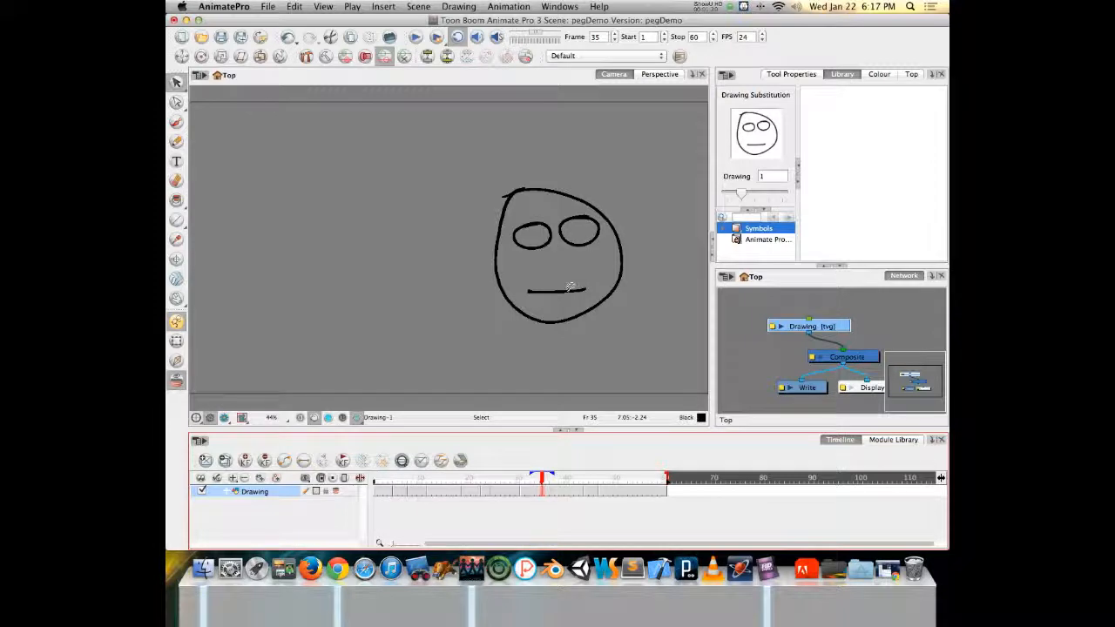
{"action": "key", "text": "super+z"}
{"action": "key", "text": "super+z"}
{"action": "key", "text": "super+z"}
{"action": "key", "text": "super+z"}
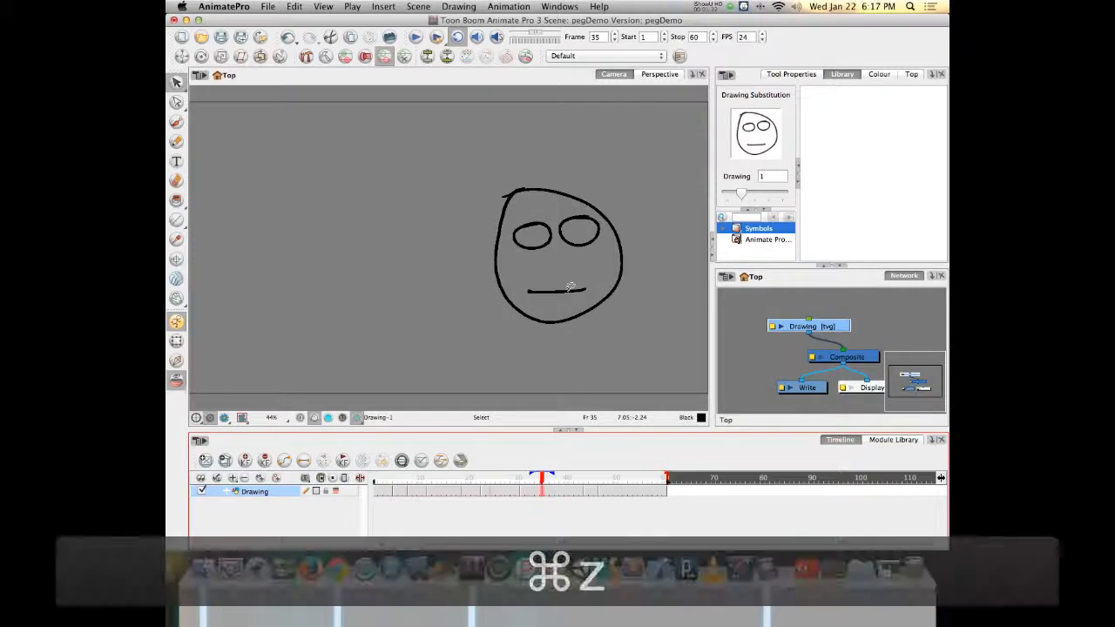
{"action": "key", "text": "super+z"}
{"action": "key", "text": "super+z"}
{"action": "key", "text": "super+z"}
{"action": "key", "text": "super+z"}
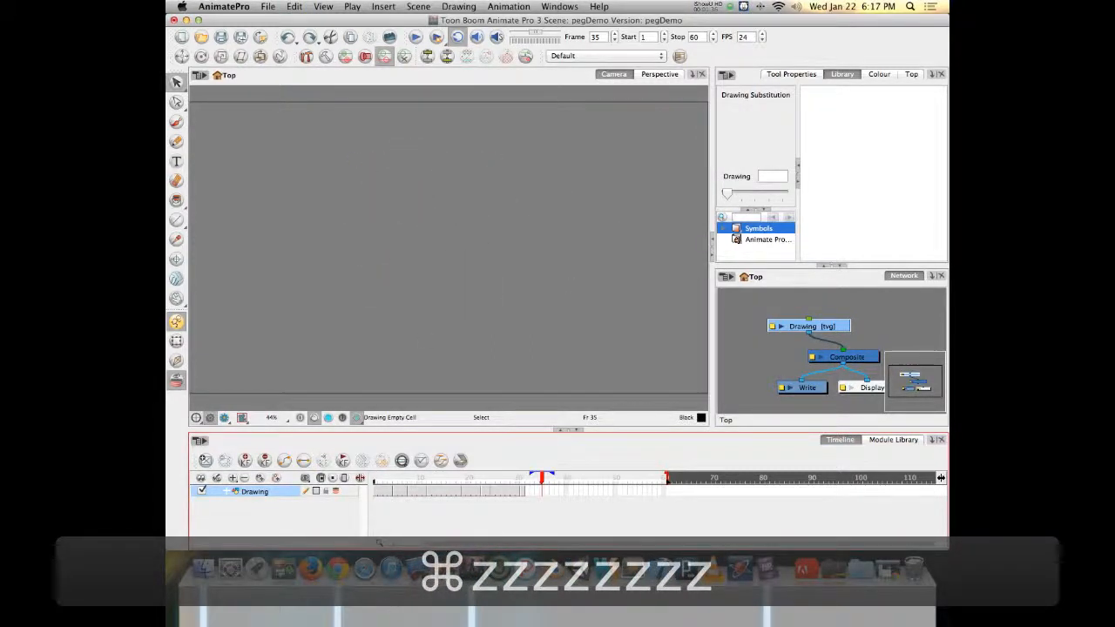
Extend the Drawing layer's exposure to frame 60 and turn off its onion skin
{"action": "left_click", "coordinate": [665, 487]}
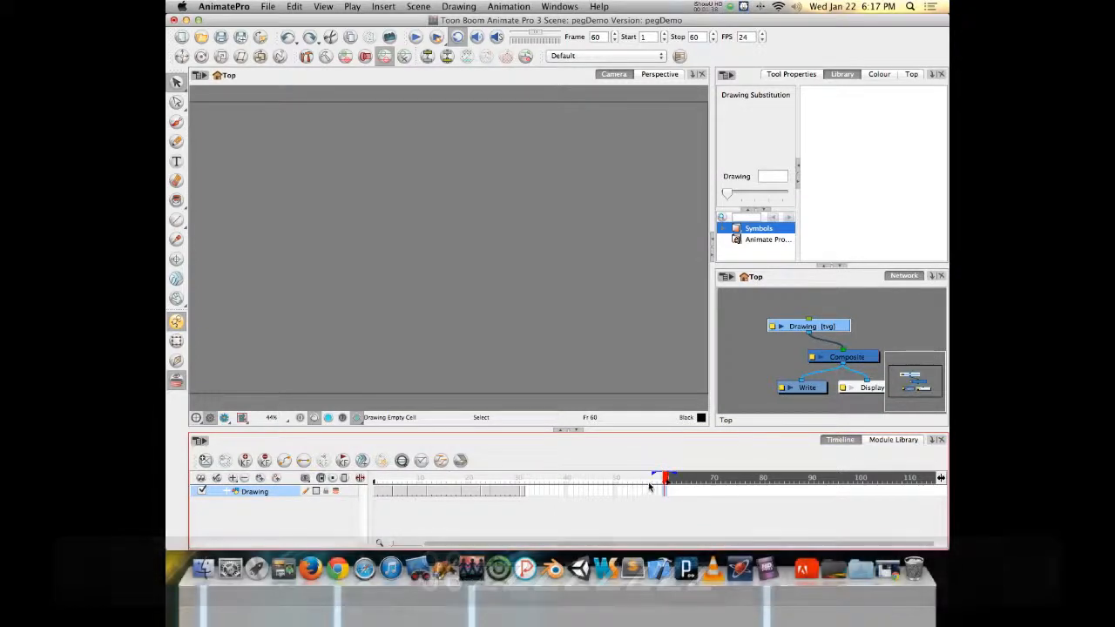
{"action": "key", "text": "F5"}
{"action": "mouse_move", "coordinate": [520, 478]}
{"action": "left_mouse_down"}
{"action": "mouse_move", "coordinate": [440, 470]}
{"action": "mouse_move", "coordinate": [551, 470]}
{"action": "mouse_move", "coordinate": [410, 472]}
{"action": "mouse_move", "coordinate": [585, 471]}
{"action": "mouse_move", "coordinate": [515, 467]}
{"action": "left_mouse_up"}
{"action": "left_click", "coordinate": [335, 492]}
{"action": "left_click", "coordinate": [512, 477]}
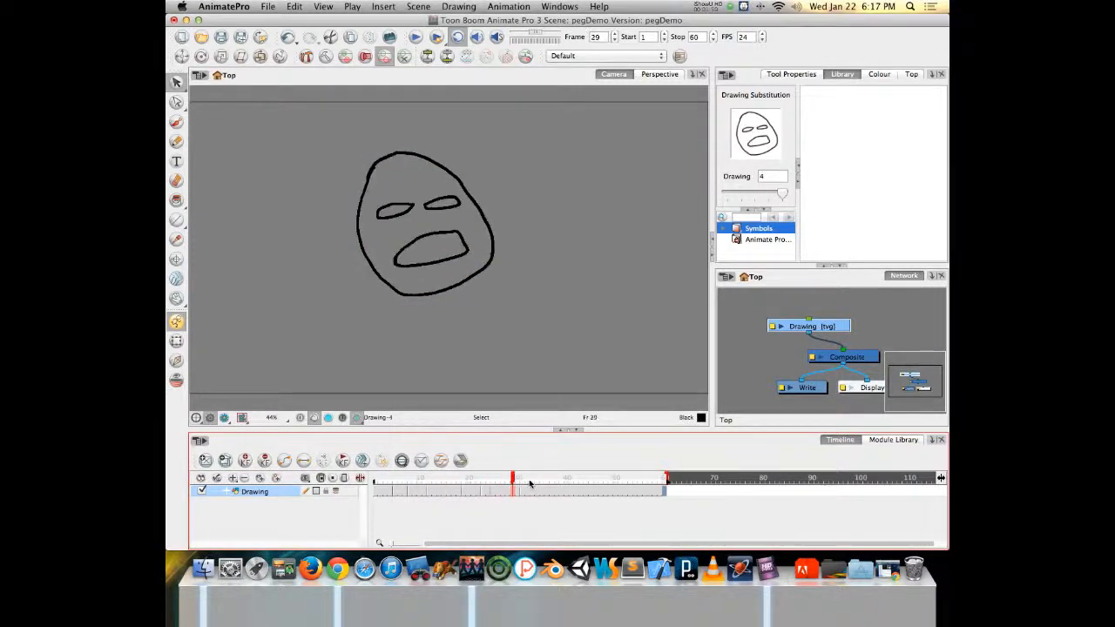
At frame 40, select the face's eyes and stretch them slightly wider toward the left edge of the head
{"action": "left_click", "coordinate": [566, 479]}
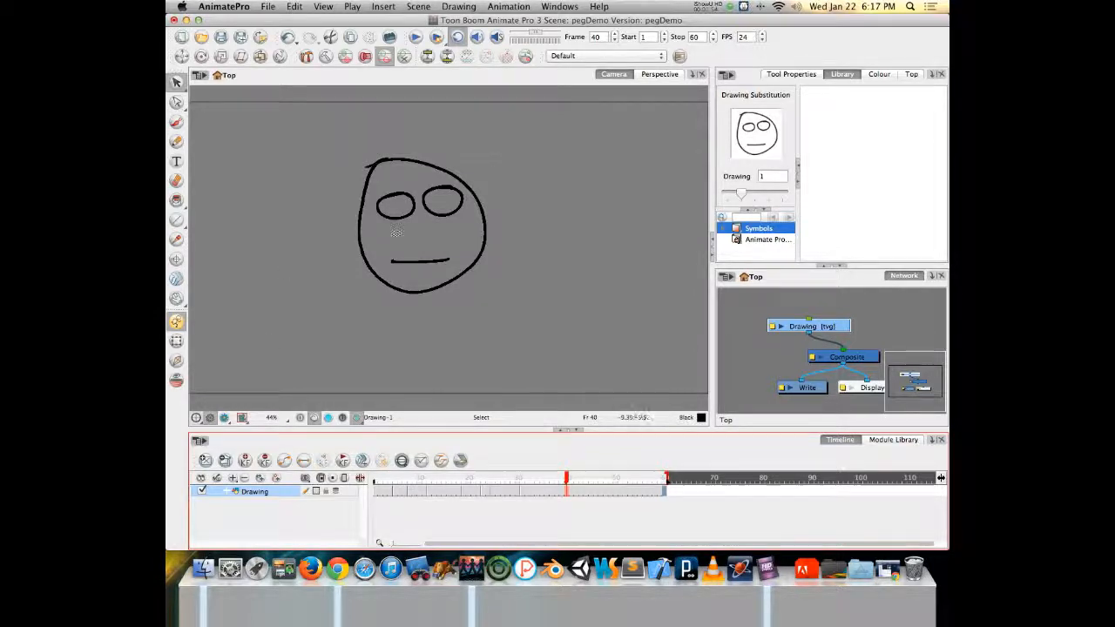
{"action": "left_click", "coordinate": [382, 202]}
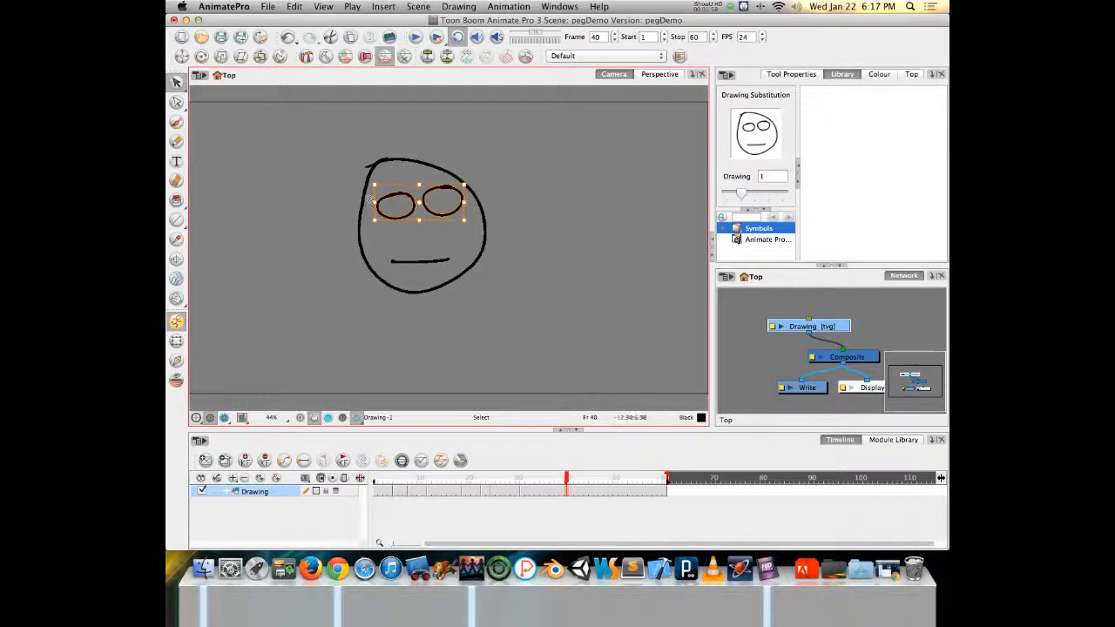
{"action": "left_click_drag", "start_coordinate": [370, 218], "coordinate": [368, 221]}
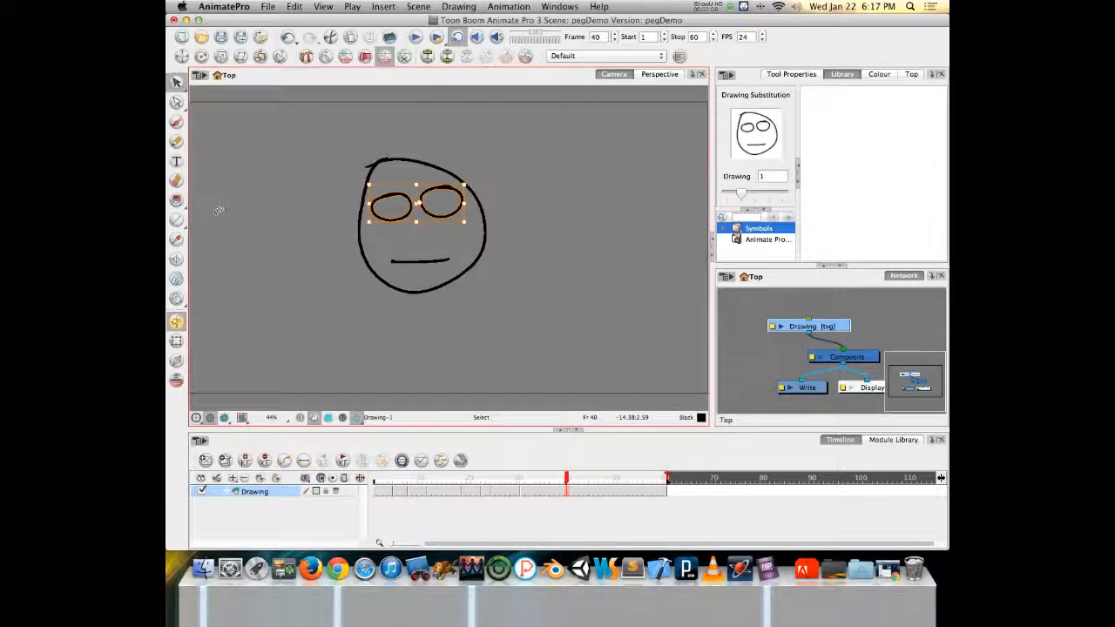
{"action": "left_click", "coordinate": [338, 152]}
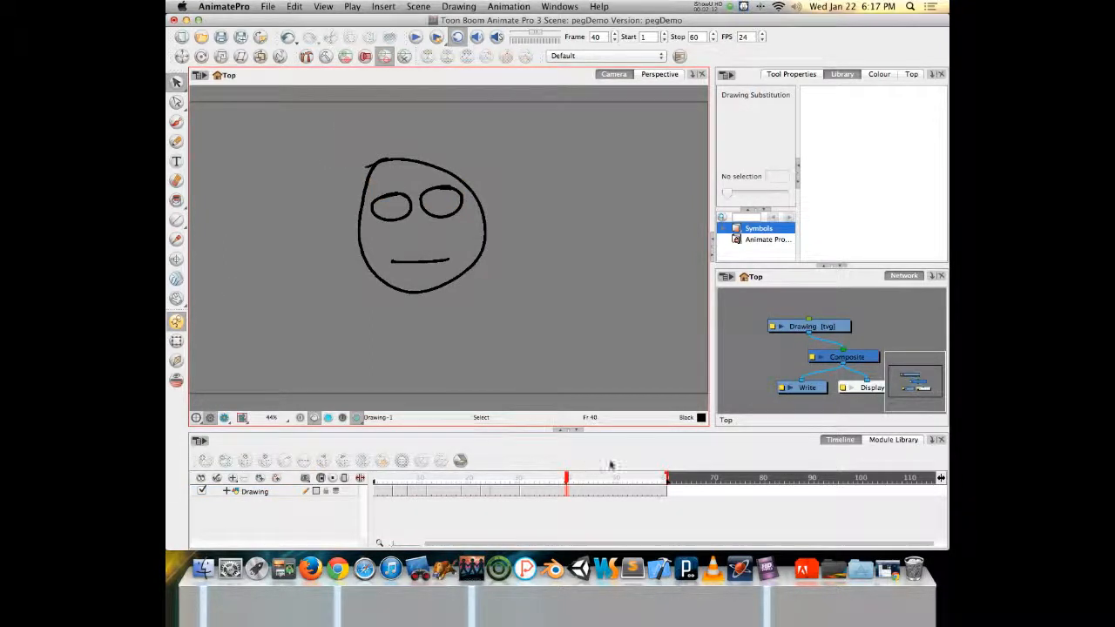
Return to frame 1 and activate the Translate tool
{"action": "left_click_drag", "start_coordinate": [565, 478], "coordinate": [377, 479]}
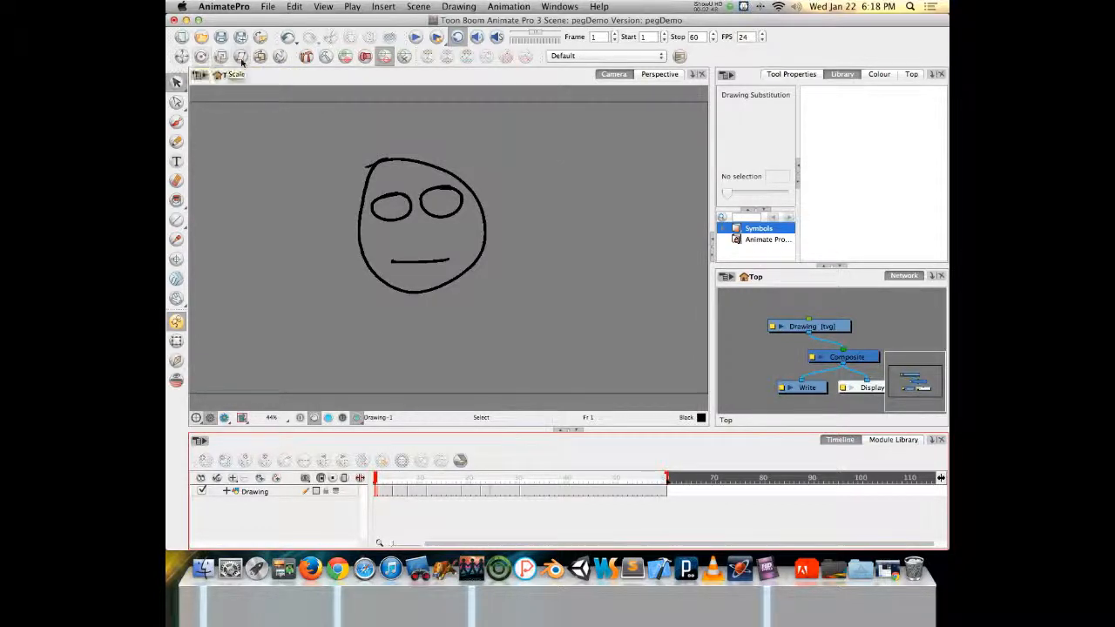
{"action": "left_click", "coordinate": [175, 343]}
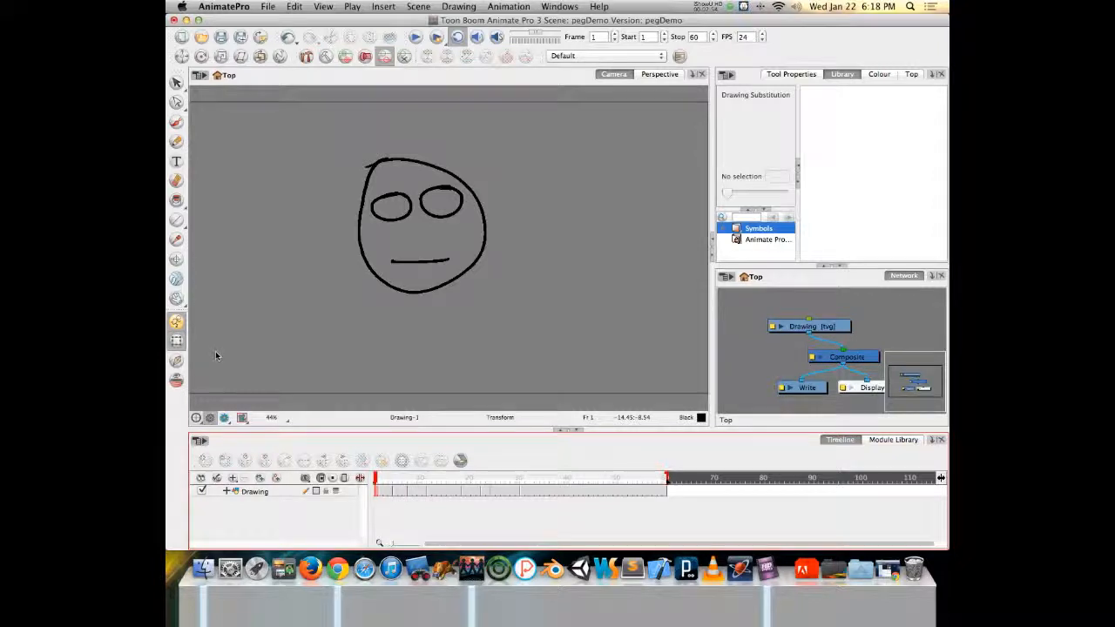
{"action": "left_click", "coordinate": [181, 55]}
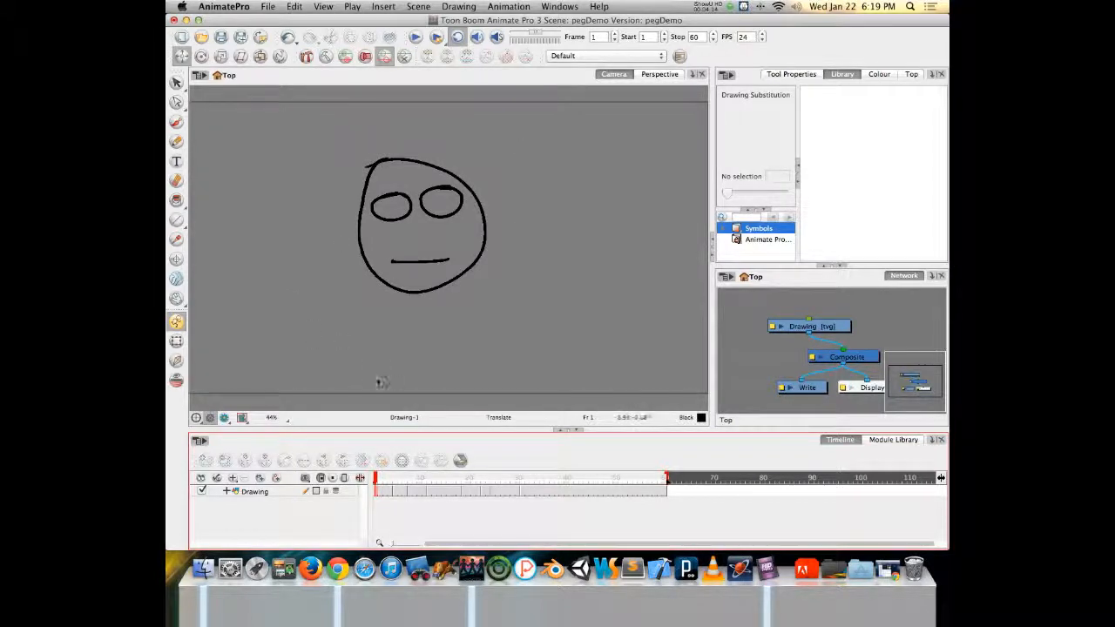
Rename the Drawing layer to head
{"action": "left_click", "coordinate": [271, 493]}
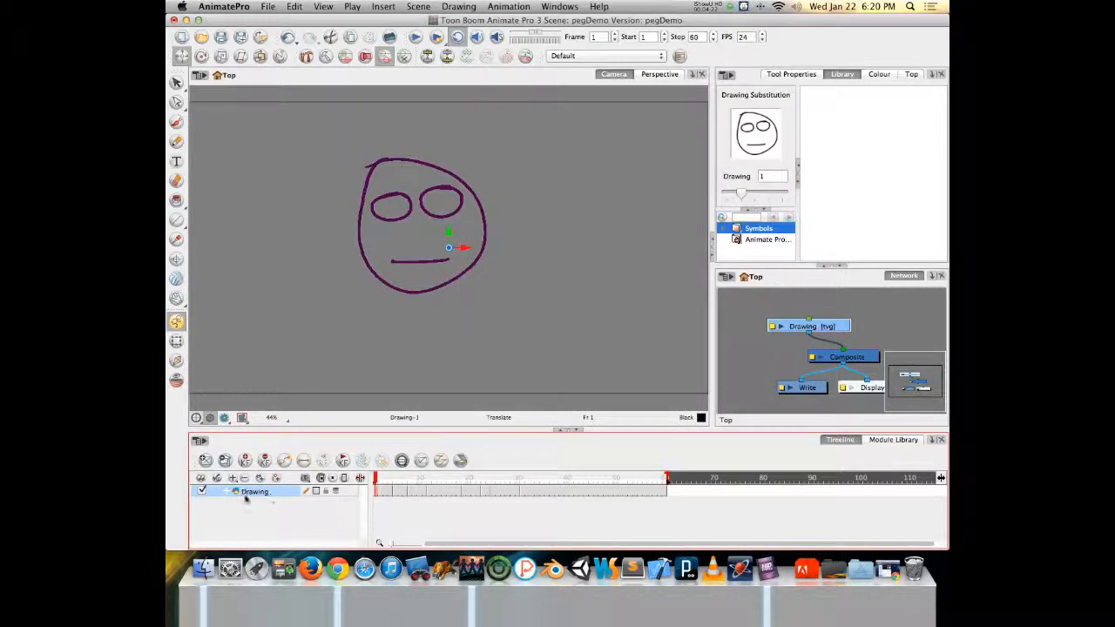
{"action": "double_click", "coordinate": [258, 493]}
{"action": "type", "text": "head"}
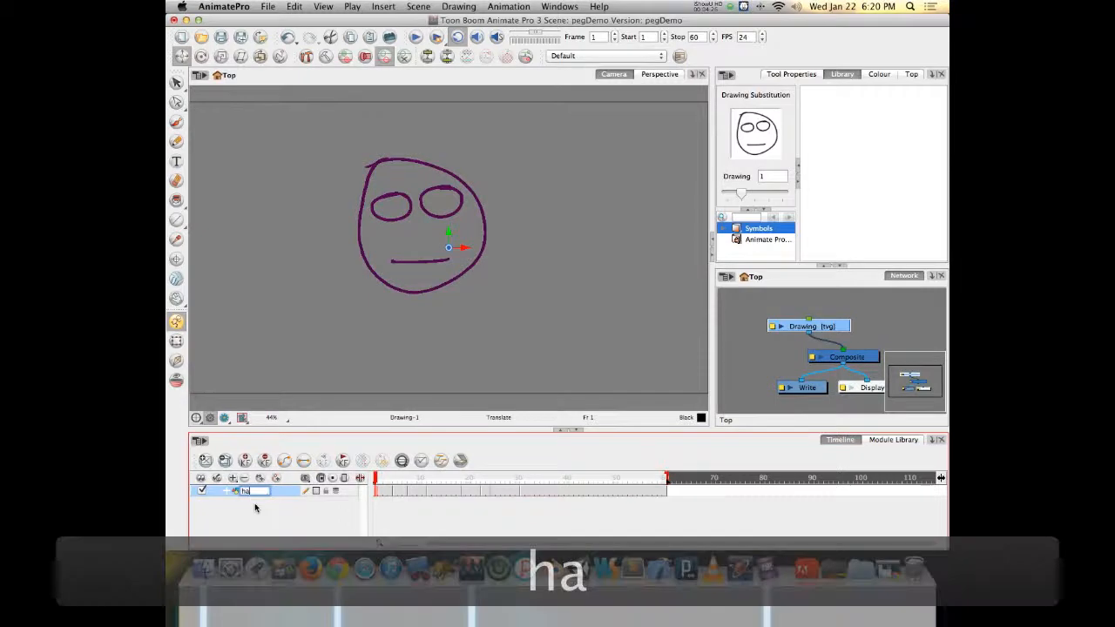
{"action": "key", "text": "Return"}
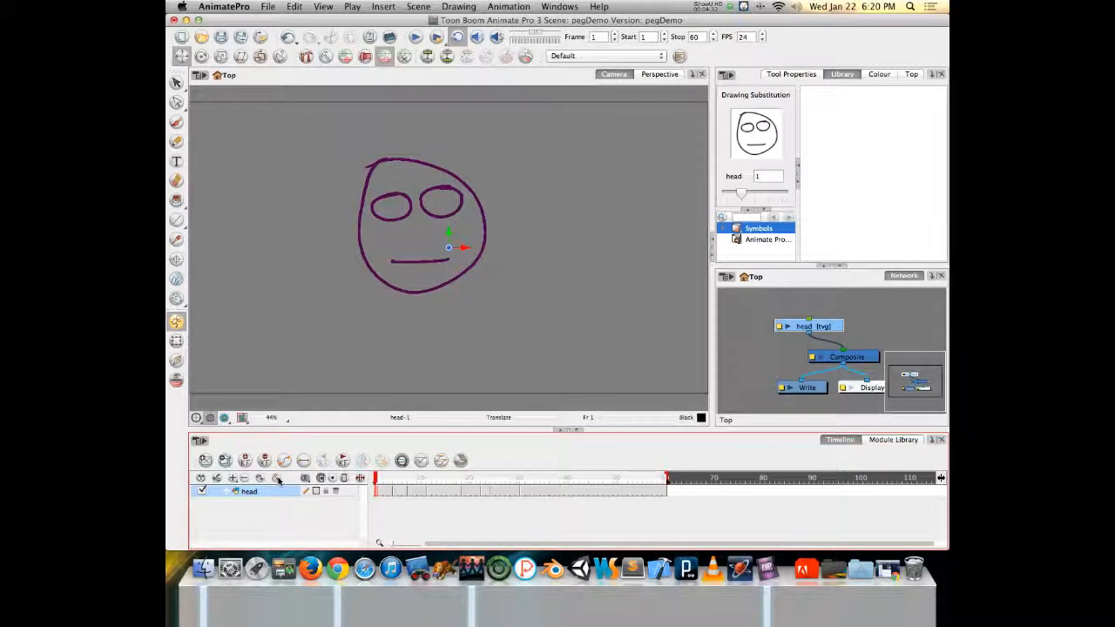
{"action": "left_click", "coordinate": [232, 478]}
{"action": "left_click", "coordinate": [248, 479]}
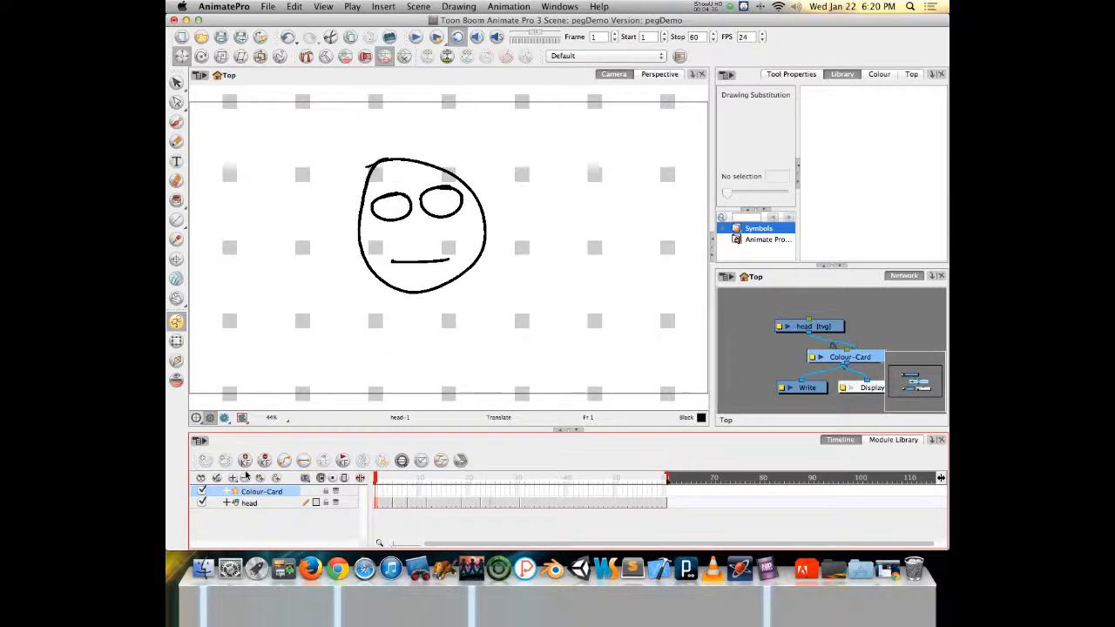
{"action": "key", "text": "super+z"}
{"action": "left_click", "coordinate": [248, 478]}
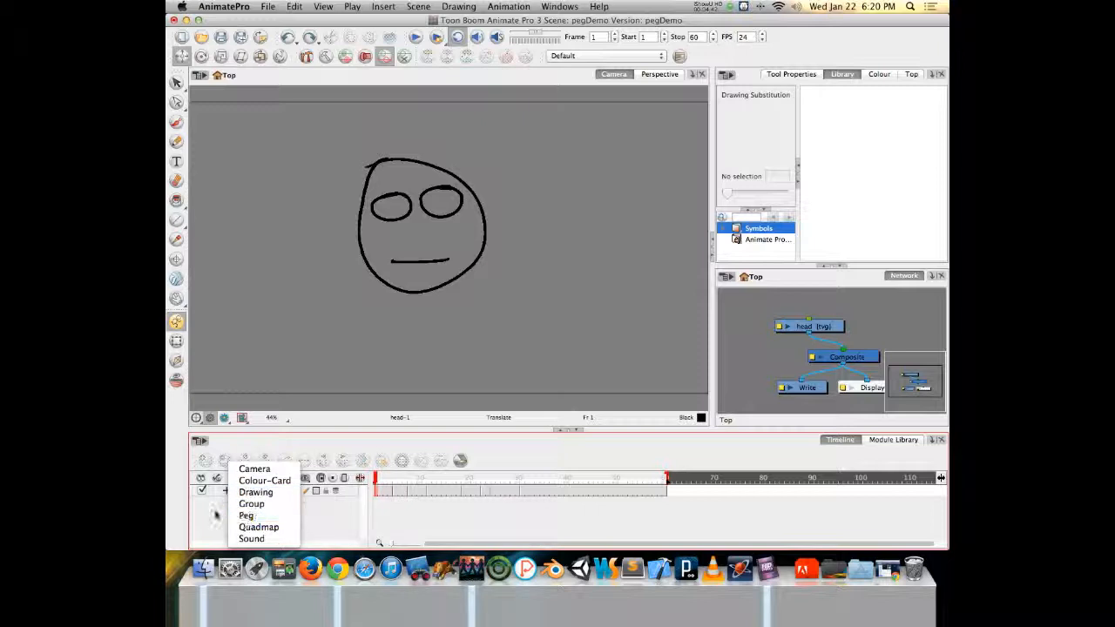
{"action": "left_click", "coordinate": [216, 514]}
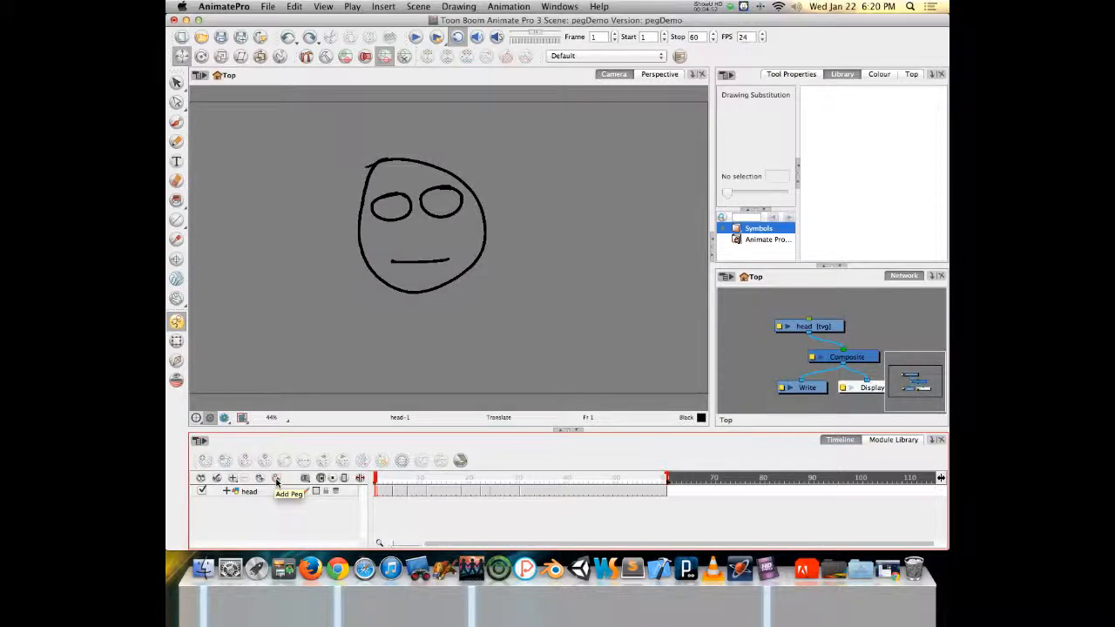
Add a parent peg to the head layer
{"action": "left_click", "coordinate": [276, 480]}
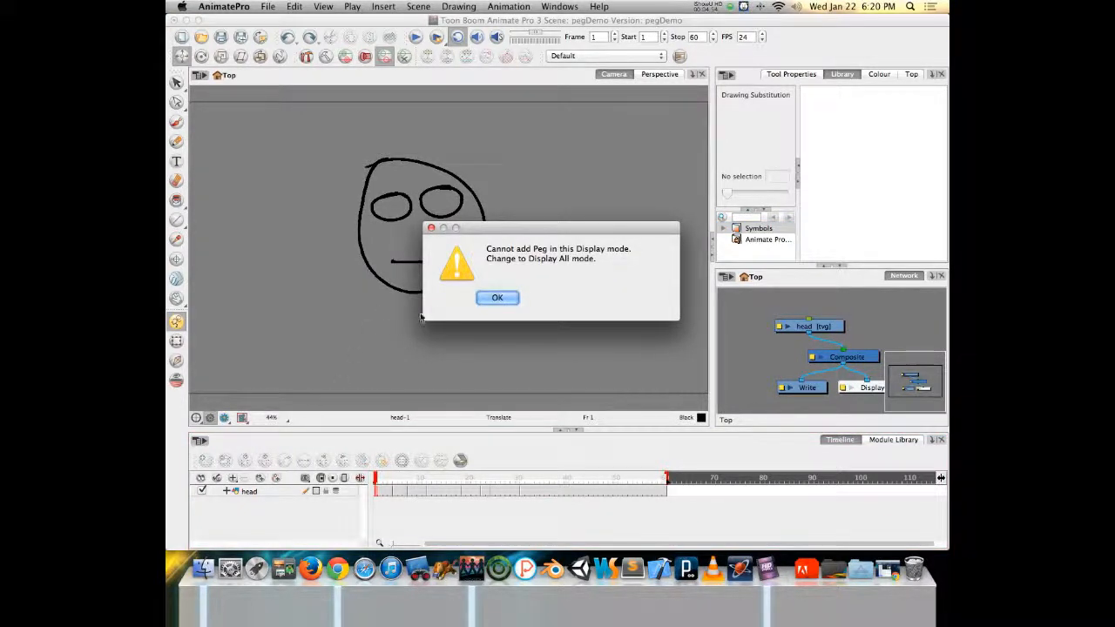
{"action": "key", "text": "Return"}
{"action": "left_click", "coordinate": [249, 492]}
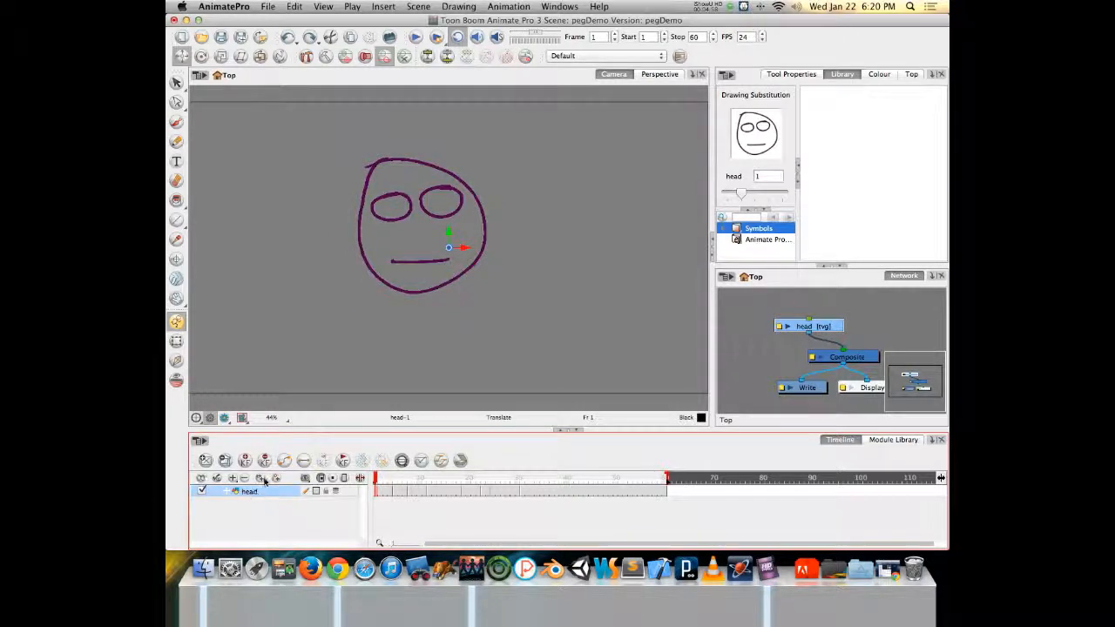
{"action": "left_click", "coordinate": [275, 480]}
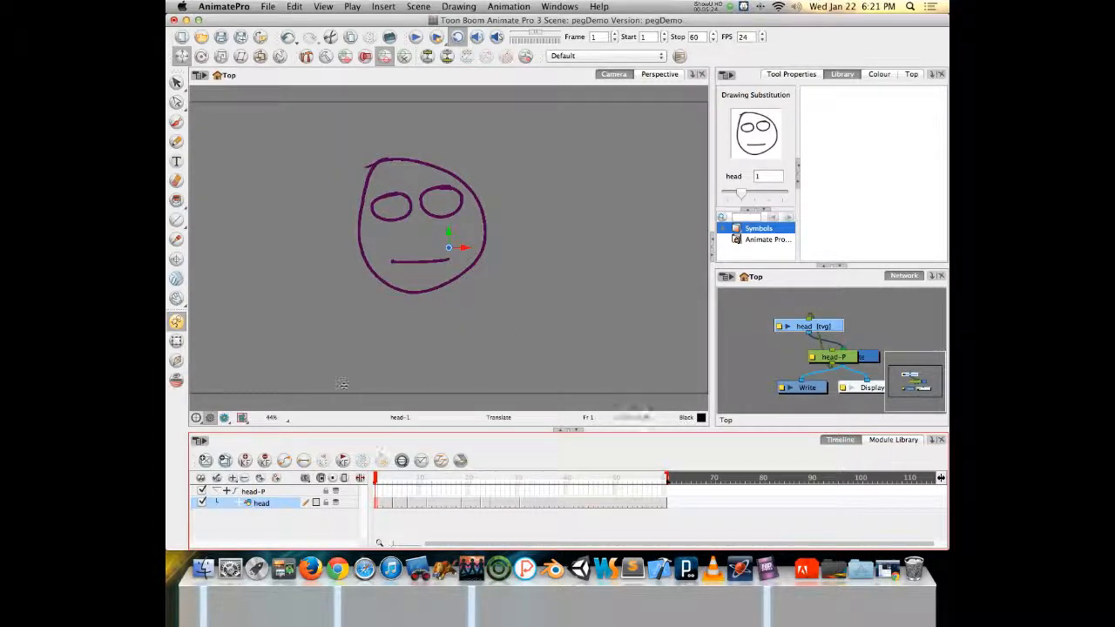
Set a keyframe at frame 1 on the head layer's peg
{"action": "left_click", "coordinate": [273, 493]}
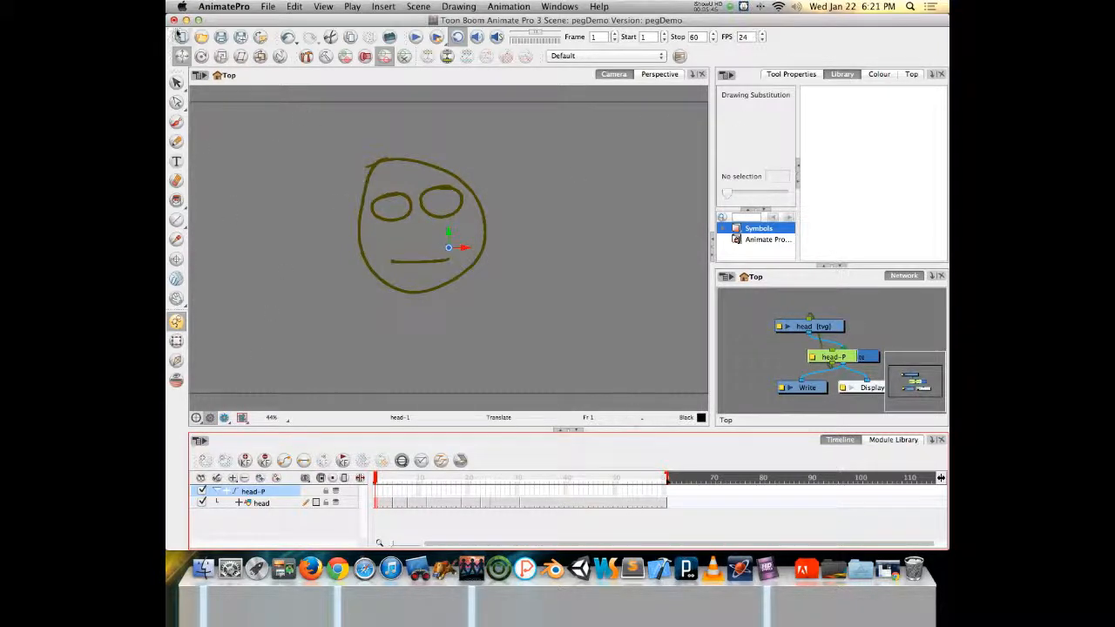
{"action": "left_click", "coordinate": [380, 493]}
{"action": "left_click", "coordinate": [377, 493]}
{"action": "key", "text": "F6"}
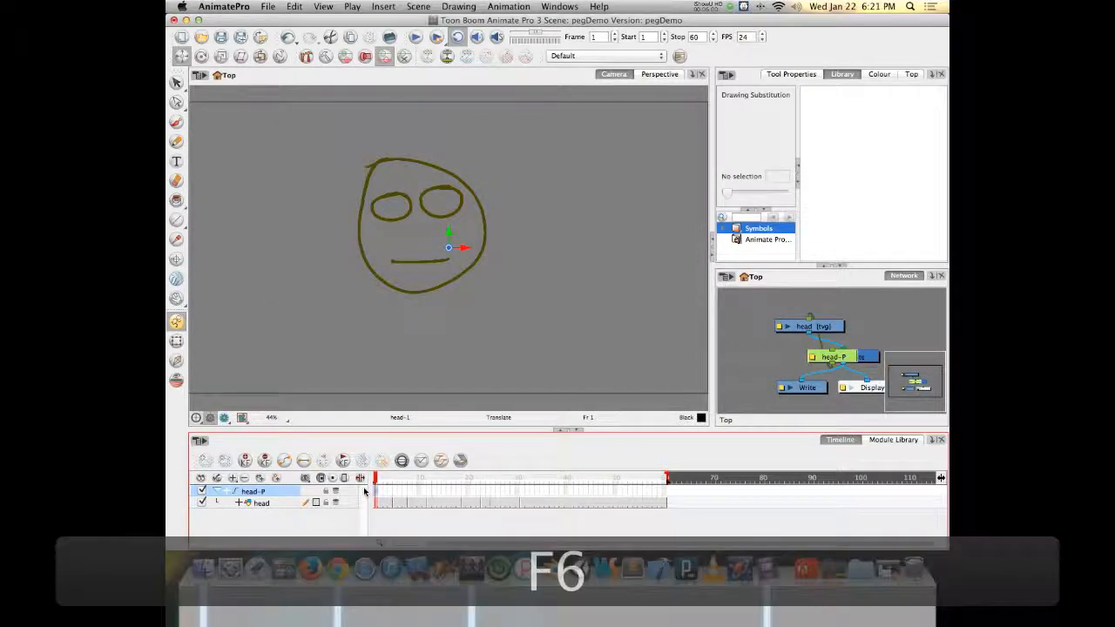
At frame 25, translate the peg so the head sits on the right side of the scene
{"action": "left_click", "coordinate": [489, 494]}
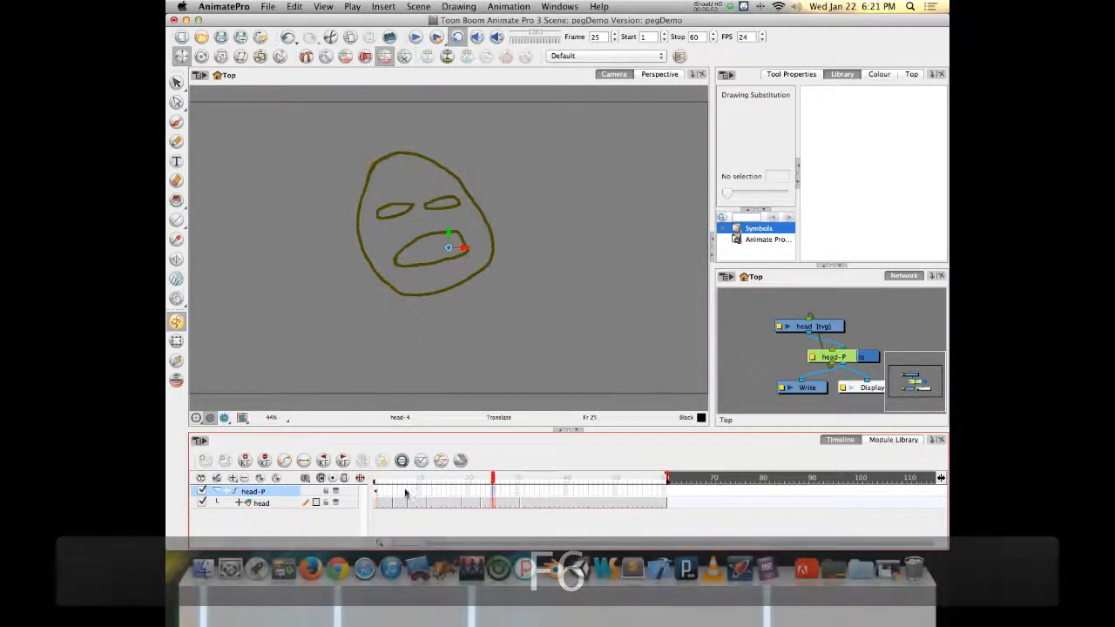
{"action": "left_click", "coordinate": [493, 478]}
{"action": "left_click_drag", "start_coordinate": [493, 478], "coordinate": [493, 478]}
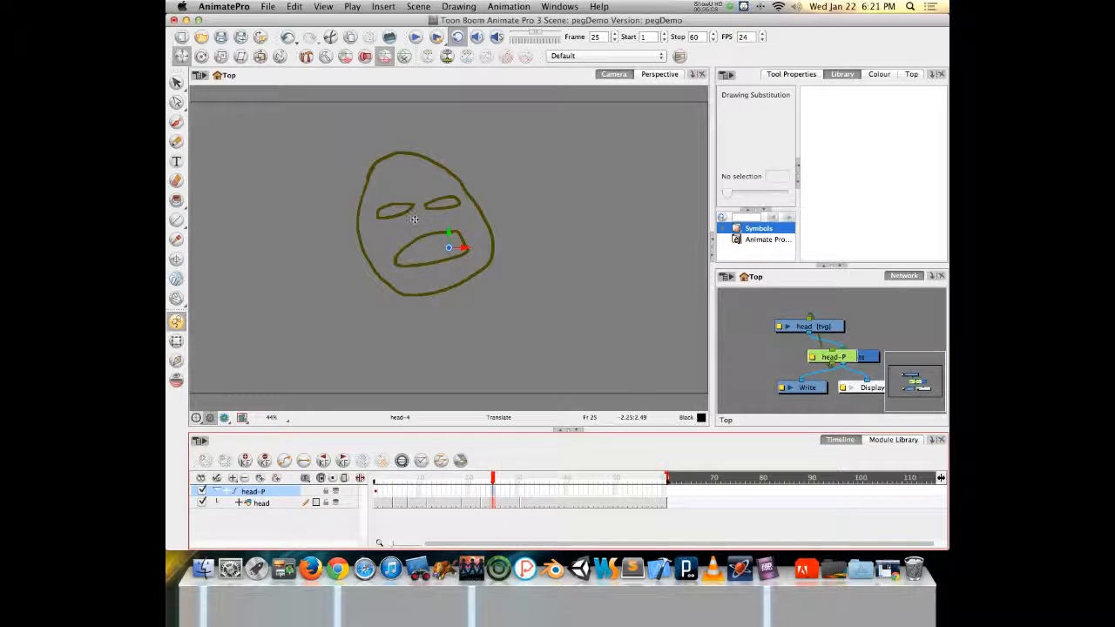
{"action": "left_click_drag", "start_coordinate": [406, 210], "coordinate": [569, 201]}
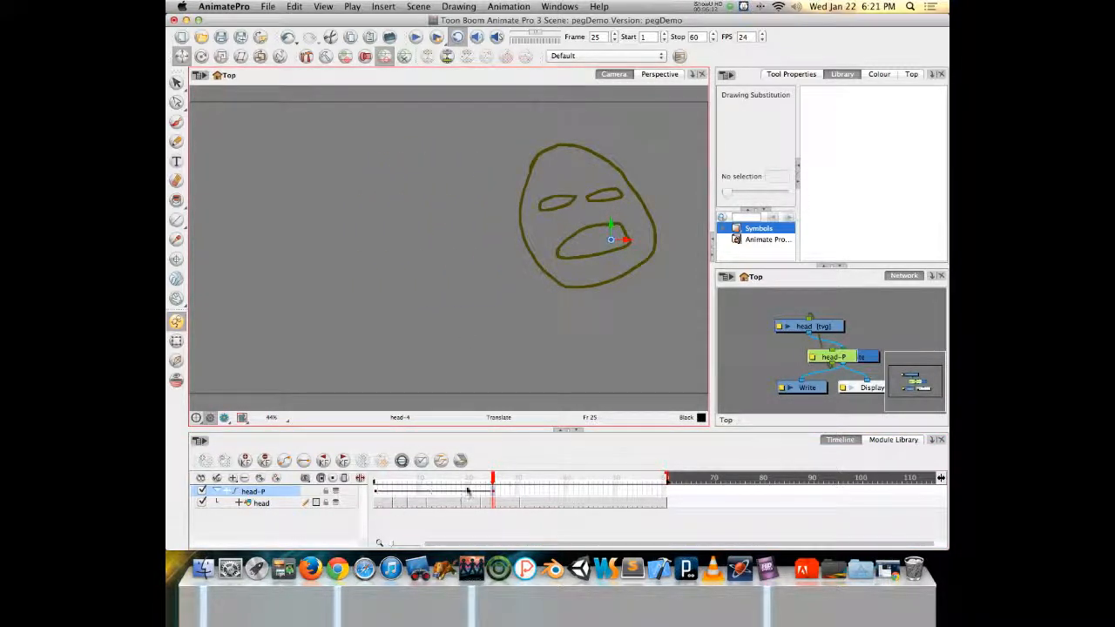
At frame 41, scale the head peg up to enlarge the face
{"action": "mouse_move", "coordinate": [493, 480]}
{"action": "left_mouse_down"}
{"action": "mouse_move", "coordinate": [353, 480]}
{"action": "mouse_move", "coordinate": [571, 475]}
{"action": "left_mouse_up"}
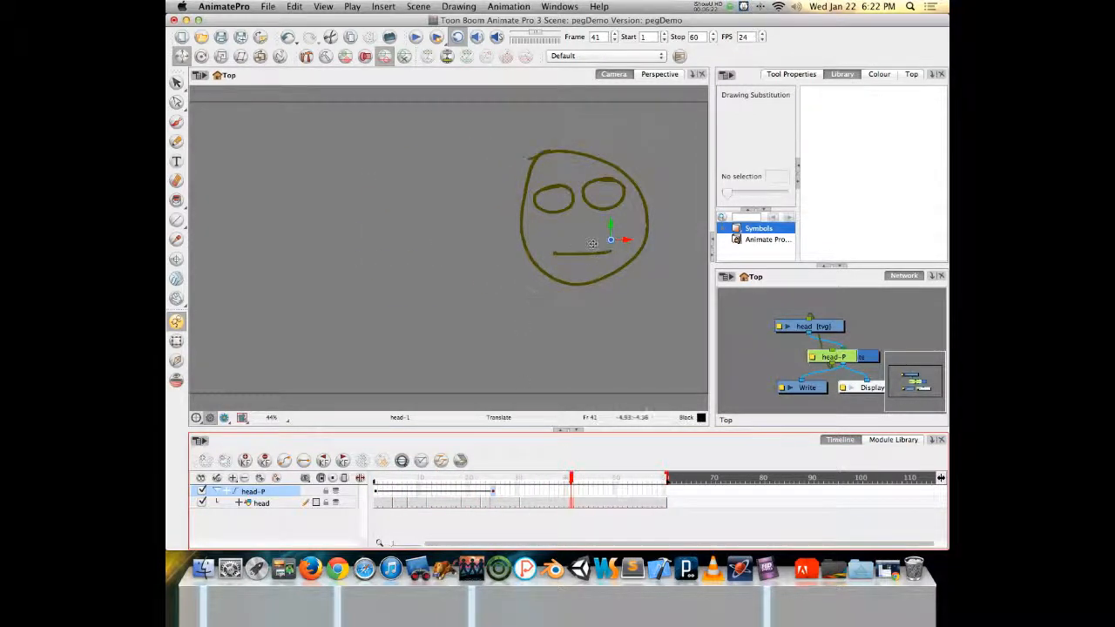
{"action": "left_click", "coordinate": [223, 55]}
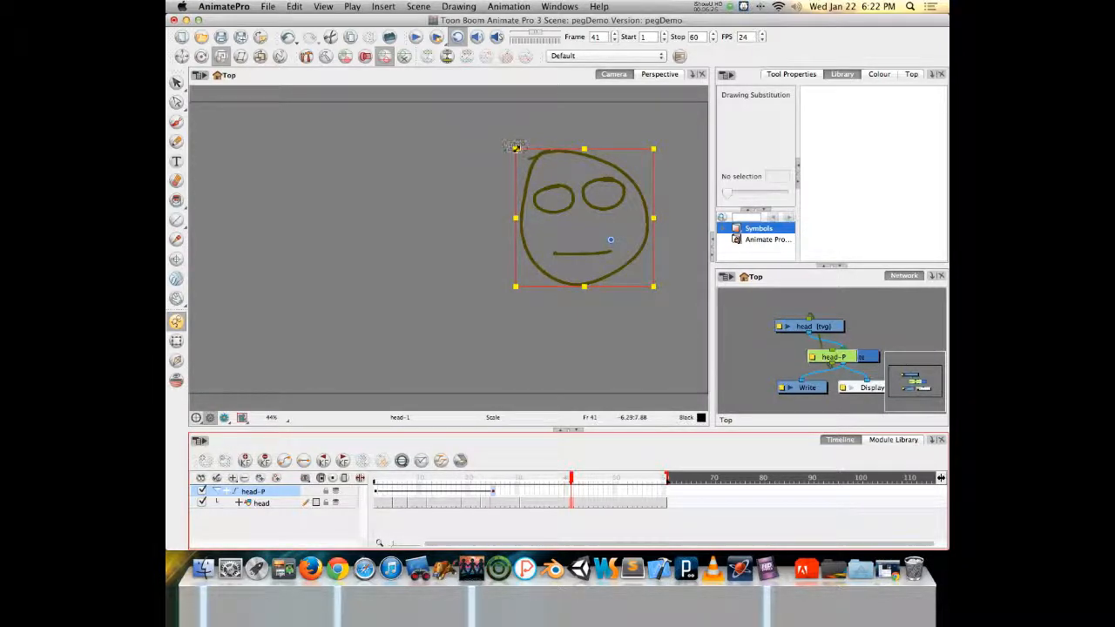
{"action": "mouse_move", "coordinate": [516, 150]}
{"action": "left_mouse_down"}
{"action": "mouse_move", "coordinate": [468, 110]}
{"action": "mouse_move", "coordinate": [514, 155]}
{"action": "mouse_move", "coordinate": [458, 116]}
{"action": "mouse_move", "coordinate": [467, 135]}
{"action": "left_mouse_up"}
At frame 32, scale the head peg down so the face shrinks between its neighbouring keyframes
{"action": "left_click", "coordinate": [572, 478]}
{"action": "mouse_move", "coordinate": [572, 478]}
{"action": "left_mouse_down"}
{"action": "mouse_move", "coordinate": [508, 478]}
{"action": "mouse_move", "coordinate": [524, 471]}
{"action": "left_mouse_up"}
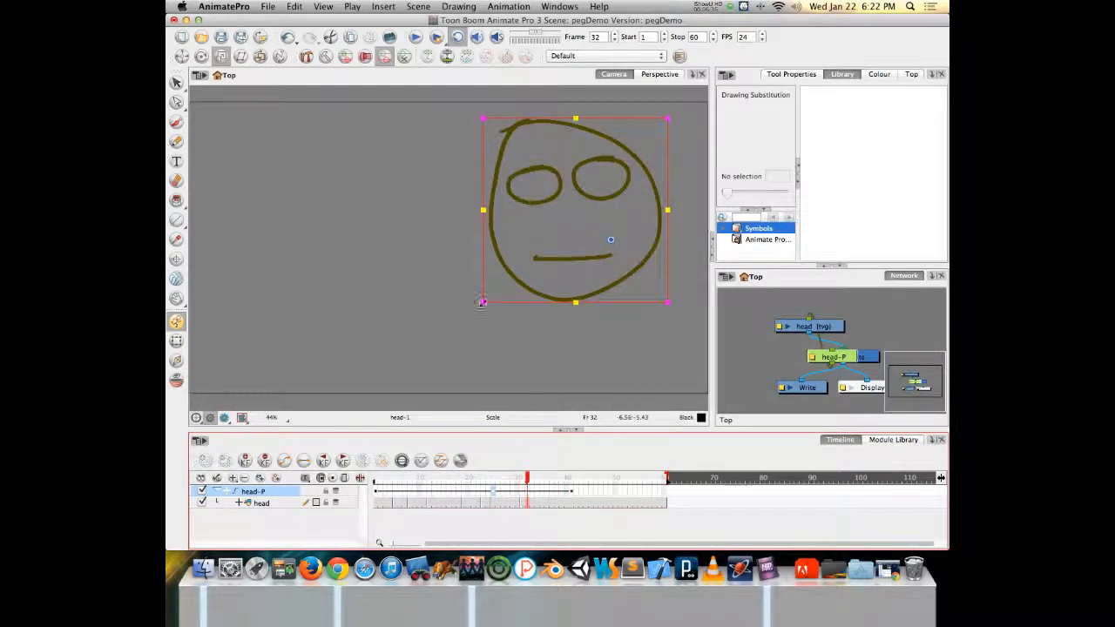
{"action": "mouse_move", "coordinate": [485, 304]}
{"action": "left_mouse_down"}
{"action": "mouse_move", "coordinate": [560, 229]}
{"action": "mouse_move", "coordinate": [573, 231]}
{"action": "left_mouse_up"}
At frame 49, move the head peg's pivot to the middle of the face and rotate the head around it
{"action": "mouse_move", "coordinate": [526, 478]}
{"action": "left_mouse_down"}
{"action": "mouse_move", "coordinate": [444, 475]}
{"action": "mouse_move", "coordinate": [609, 469]}
{"action": "left_mouse_up"}
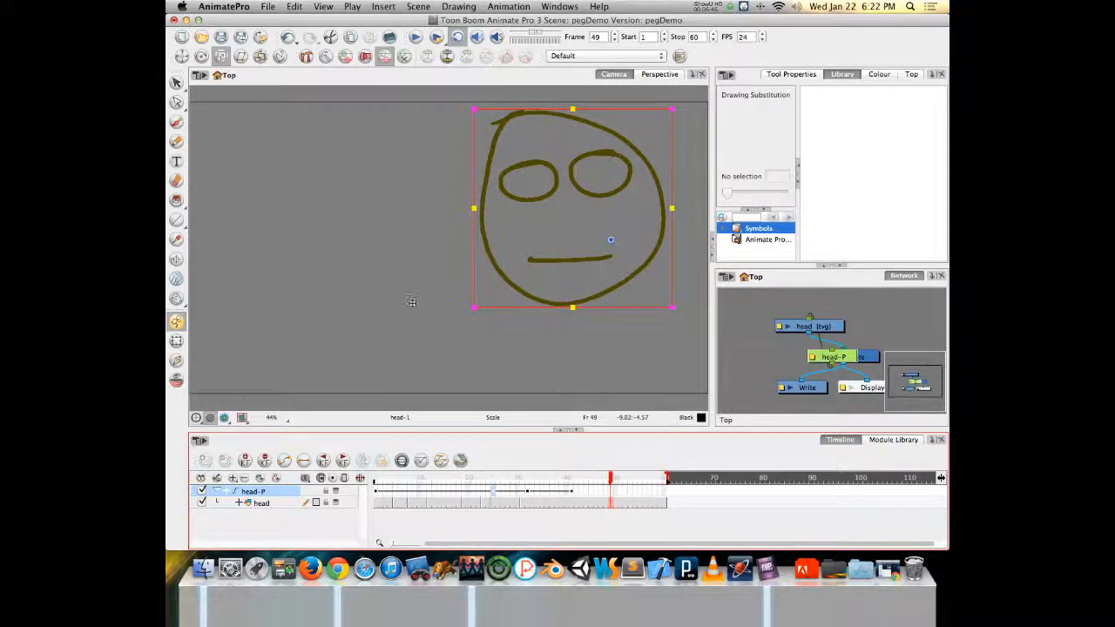
{"action": "left_click", "coordinate": [200, 56]}
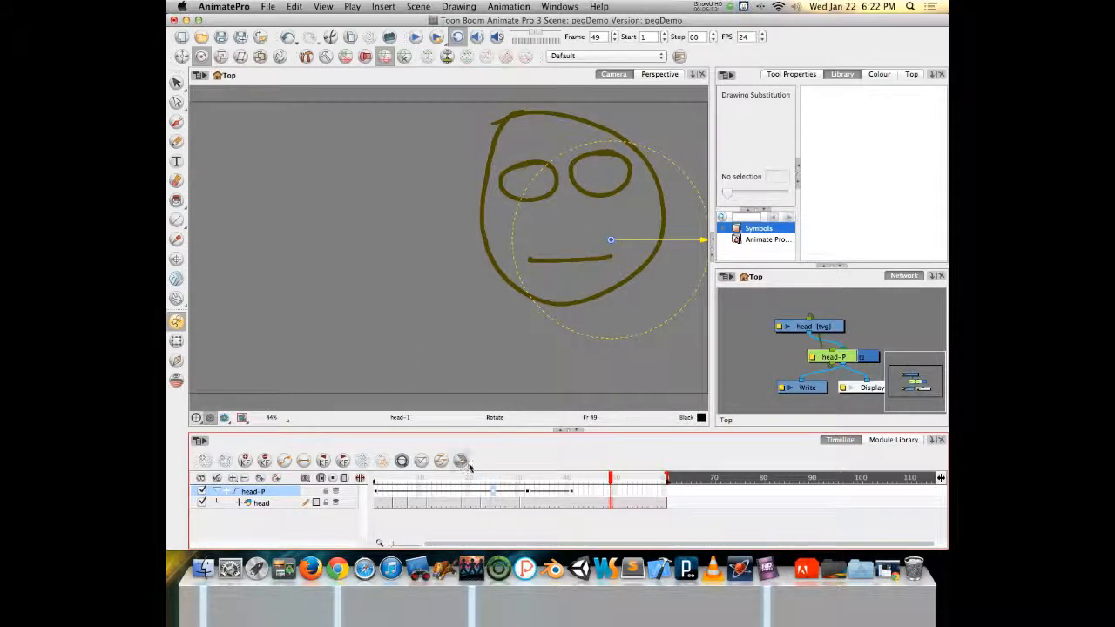
{"action": "left_click_drag", "start_coordinate": [611, 240], "coordinate": [567, 305]}
{"action": "mouse_move", "coordinate": [618, 226]}
{"action": "left_mouse_down"}
{"action": "mouse_move", "coordinate": [552, 212]}
{"action": "mouse_move", "coordinate": [639, 241]}
{"action": "mouse_move", "coordinate": [658, 229]}
{"action": "mouse_move", "coordinate": [557, 214]}
{"action": "mouse_move", "coordinate": [668, 252]}
{"action": "mouse_move", "coordinate": [642, 241]}
{"action": "mouse_move", "coordinate": [677, 291]}
{"action": "mouse_move", "coordinate": [667, 291]}
{"action": "left_mouse_up"}
{"action": "mouse_move", "coordinate": [492, 216]}
{"action": "left_mouse_down"}
{"action": "mouse_move", "coordinate": [516, 273]}
{"action": "mouse_move", "coordinate": [592, 328]}
{"action": "mouse_move", "coordinate": [512, 254]}
{"action": "mouse_move", "coordinate": [498, 219]}
{"action": "mouse_move", "coordinate": [538, 296]}
{"action": "mouse_move", "coordinate": [508, 246]}
{"action": "left_mouse_up"}
At frame 60, rotate the head around the centred pivot to keyframe the end of the spin
{"action": "left_click_drag", "start_coordinate": [611, 478], "coordinate": [640, 478]}
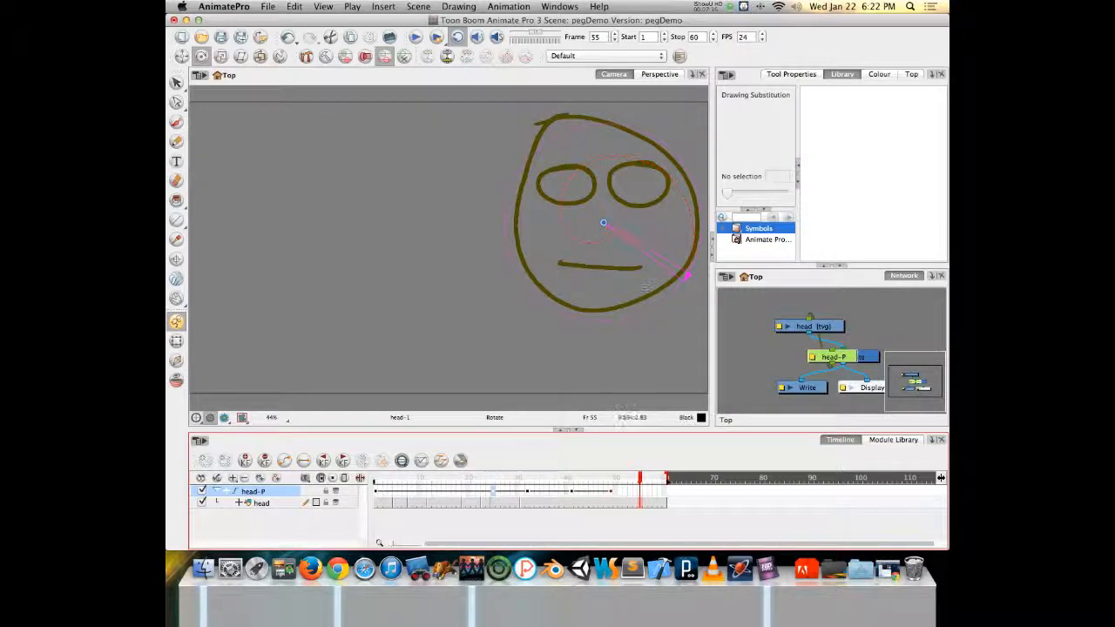
{"action": "mouse_move", "coordinate": [686, 275]}
{"action": "left_mouse_down"}
{"action": "mouse_move", "coordinate": [620, 323]}
{"action": "mouse_move", "coordinate": [503, 229]}
{"action": "mouse_move", "coordinate": [512, 183]}
{"action": "mouse_move", "coordinate": [642, 132]}
{"action": "mouse_move", "coordinate": [695, 260]}
{"action": "mouse_move", "coordinate": [513, 185]}
{"action": "left_mouse_up"}
{"action": "mouse_move", "coordinate": [510, 228]}
{"action": "left_mouse_down"}
{"action": "mouse_move", "coordinate": [677, 269]}
{"action": "mouse_move", "coordinate": [526, 266]}
{"action": "mouse_move", "coordinate": [688, 240]}
{"action": "mouse_move", "coordinate": [559, 201]}
{"action": "mouse_move", "coordinate": [671, 261]}
{"action": "mouse_move", "coordinate": [662, 244]}
{"action": "mouse_move", "coordinate": [640, 274]}
{"action": "left_mouse_up"}
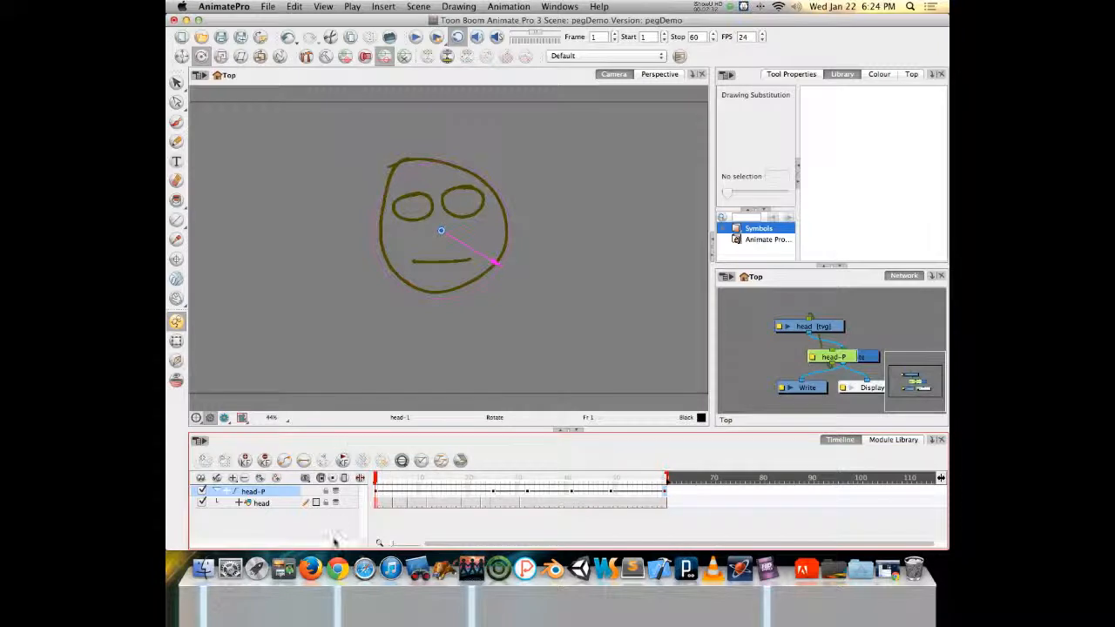
At frame 1, move the peg's pivot outside the face and bring it back to the face's centre
{"action": "left_click_drag", "start_coordinate": [375, 480], "coordinate": [287, 443]}
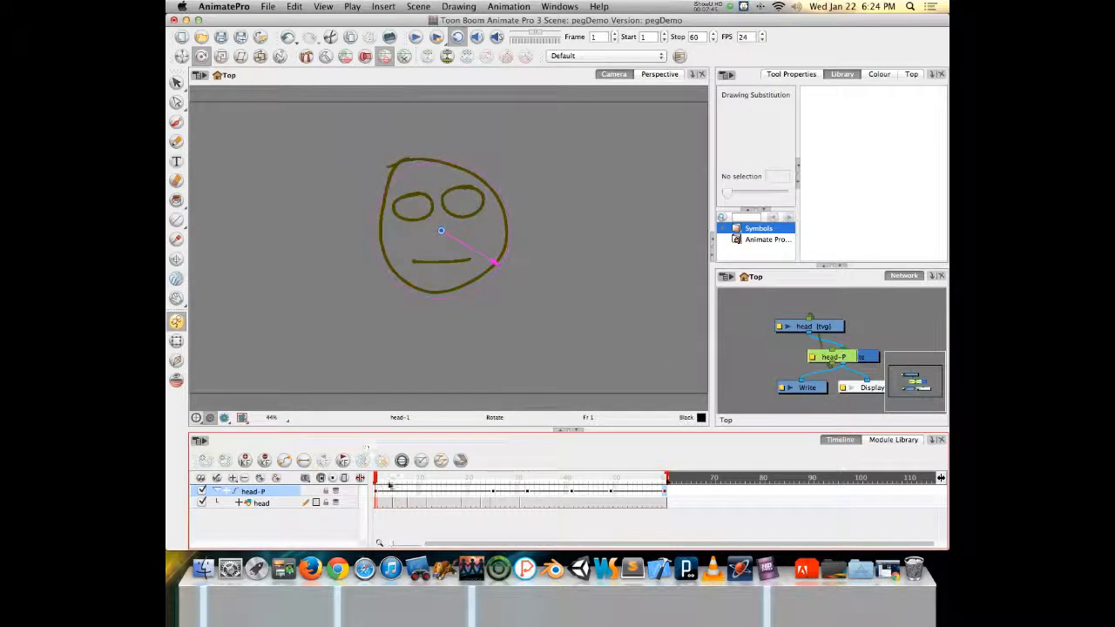
{"action": "left_click", "coordinate": [182, 57]}
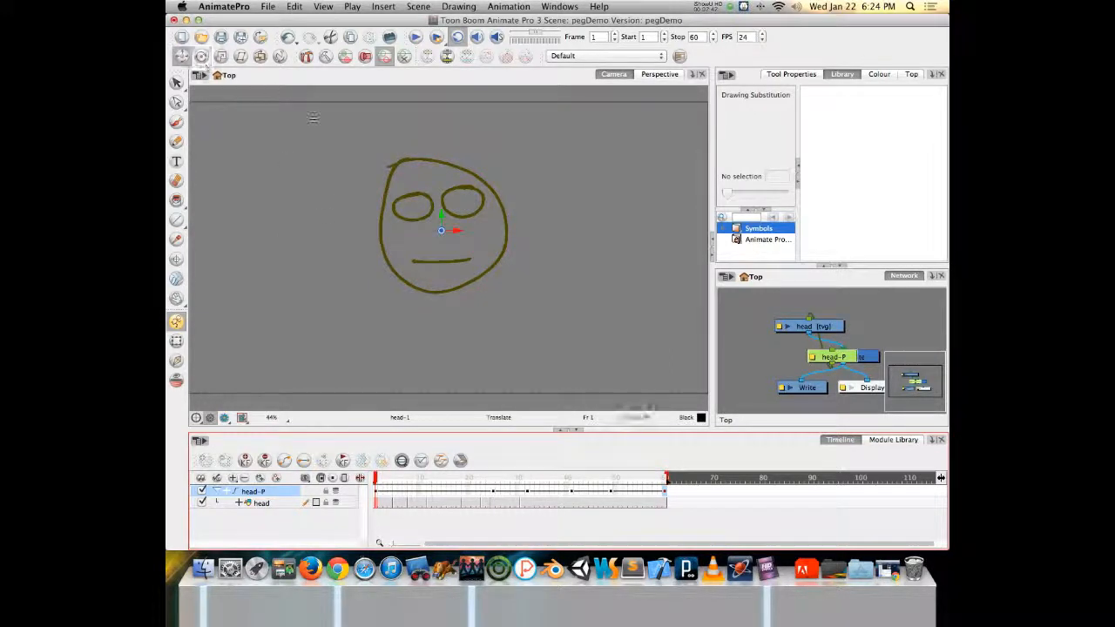
{"action": "left_click_drag", "start_coordinate": [440, 230], "coordinate": [553, 222]}
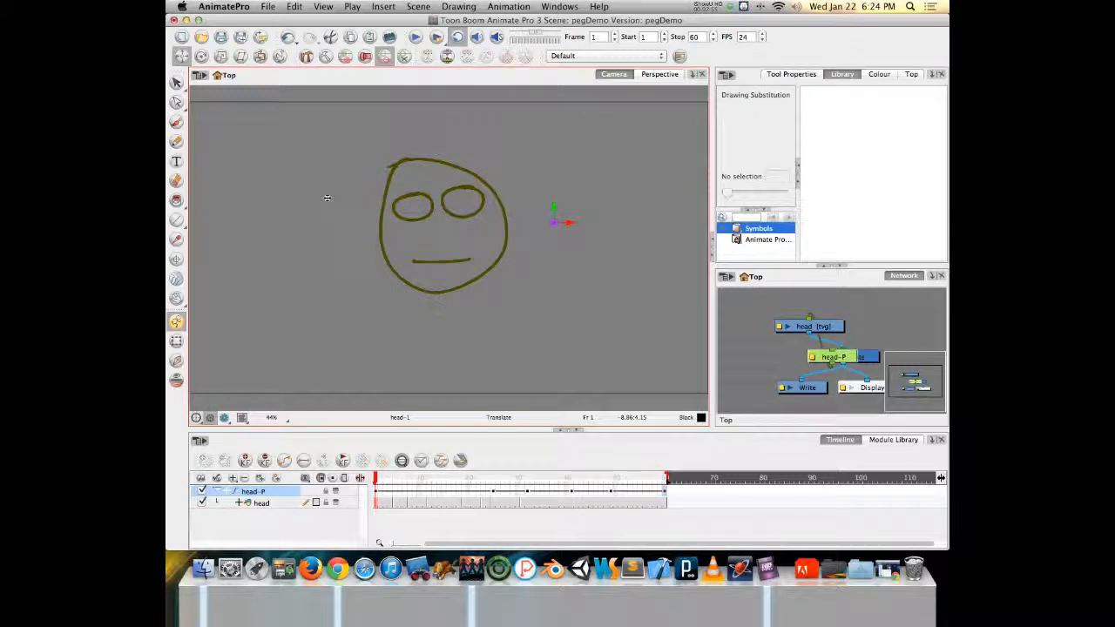
{"action": "left_click", "coordinate": [201, 57]}
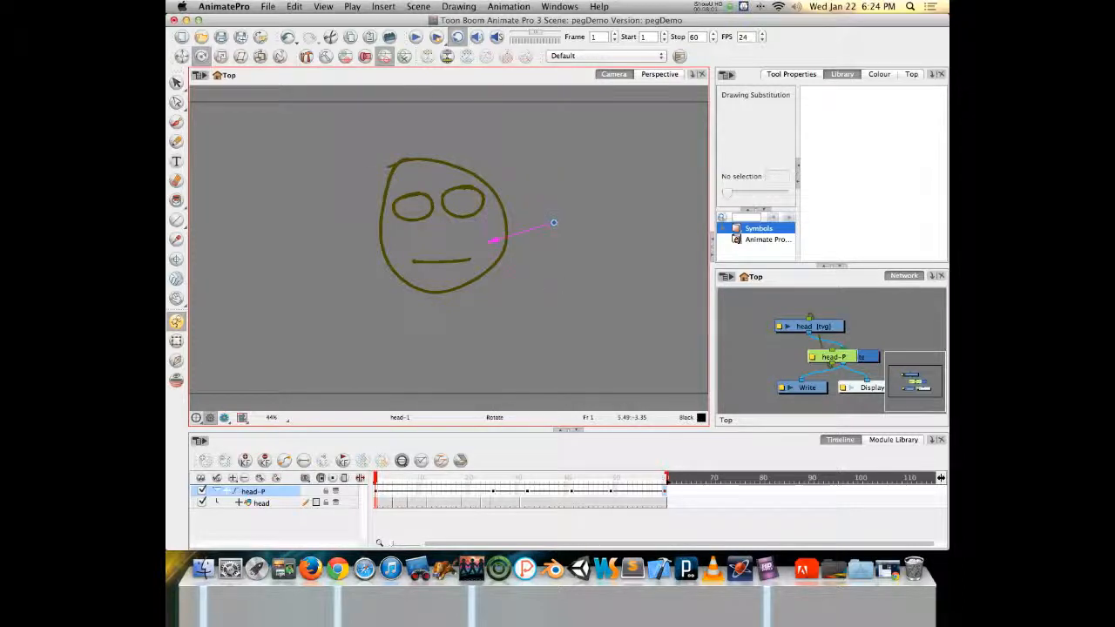
{"action": "left_click_drag", "start_coordinate": [536, 228], "coordinate": [441, 233]}
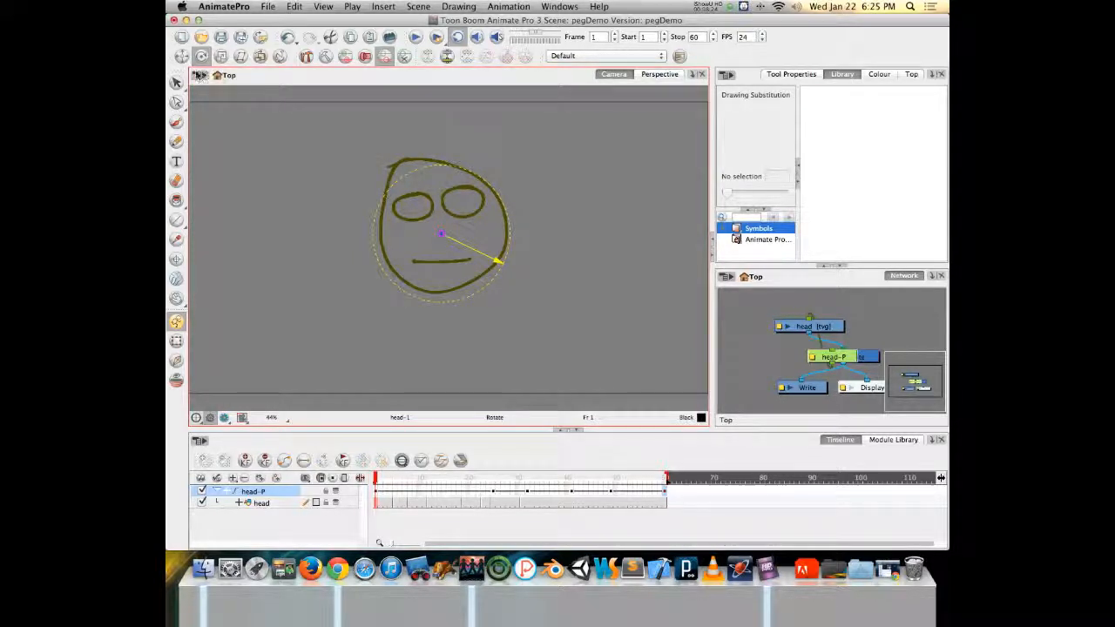
At frame 1, translate the head peg across the scene to its right edge and scrub the animation to frame 60
{"action": "left_click", "coordinate": [182, 55]}
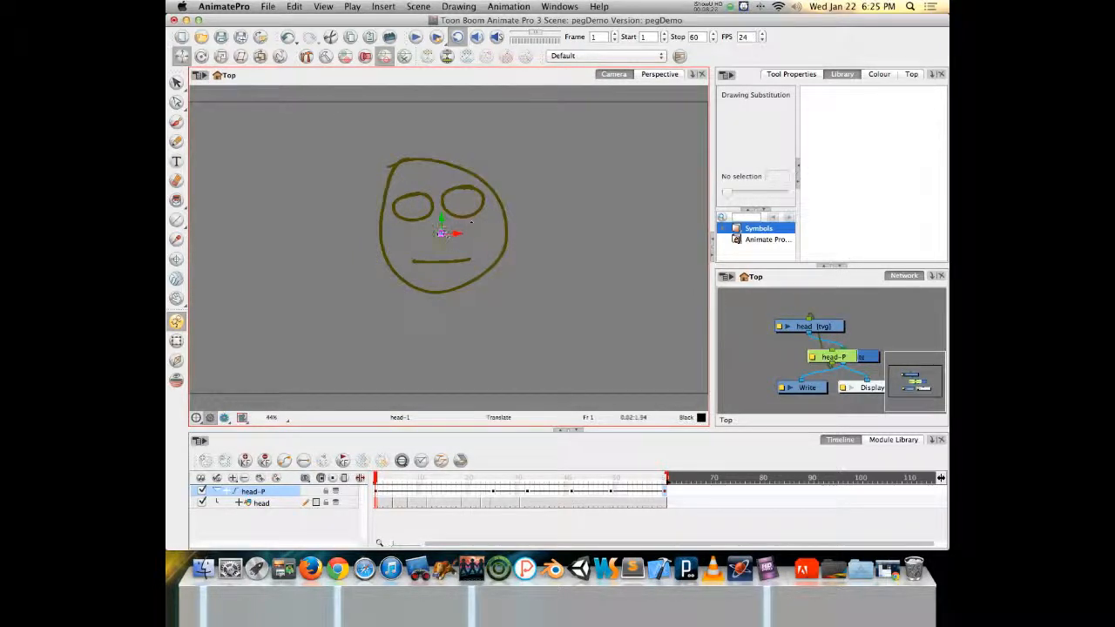
{"action": "mouse_move", "coordinate": [416, 219]}
{"action": "left_mouse_down"}
{"action": "mouse_move", "coordinate": [347, 175]}
{"action": "mouse_move", "coordinate": [401, 243]}
{"action": "mouse_move", "coordinate": [436, 214]}
{"action": "mouse_move", "coordinate": [388, 224]}
{"action": "left_mouse_up"}
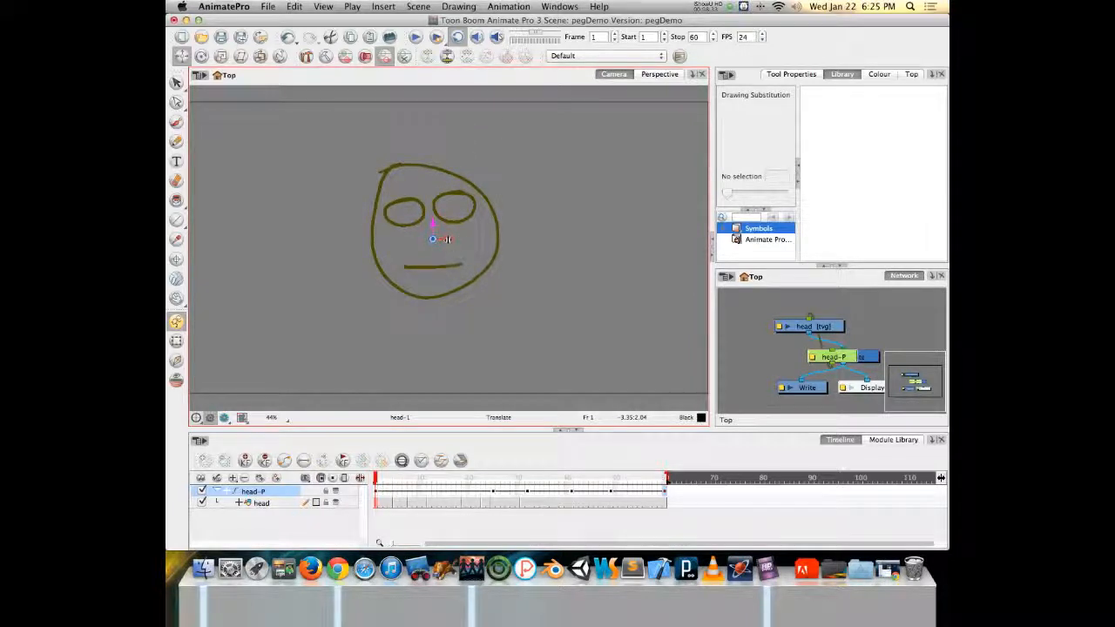
{"action": "mouse_move", "coordinate": [445, 237]}
{"action": "left_mouse_down"}
{"action": "mouse_move", "coordinate": [522, 239]}
{"action": "mouse_move", "coordinate": [272, 245]}
{"action": "mouse_move", "coordinate": [527, 246]}
{"action": "mouse_move", "coordinate": [432, 241]}
{"action": "mouse_move", "coordinate": [370, 372]}
{"action": "mouse_move", "coordinate": [308, 323]}
{"action": "mouse_move", "coordinate": [298, 286]}
{"action": "mouse_move", "coordinate": [365, 326]}
{"action": "mouse_move", "coordinate": [405, 286]}
{"action": "mouse_move", "coordinate": [425, 288]}
{"action": "mouse_move", "coordinate": [284, 186]}
{"action": "left_mouse_up"}
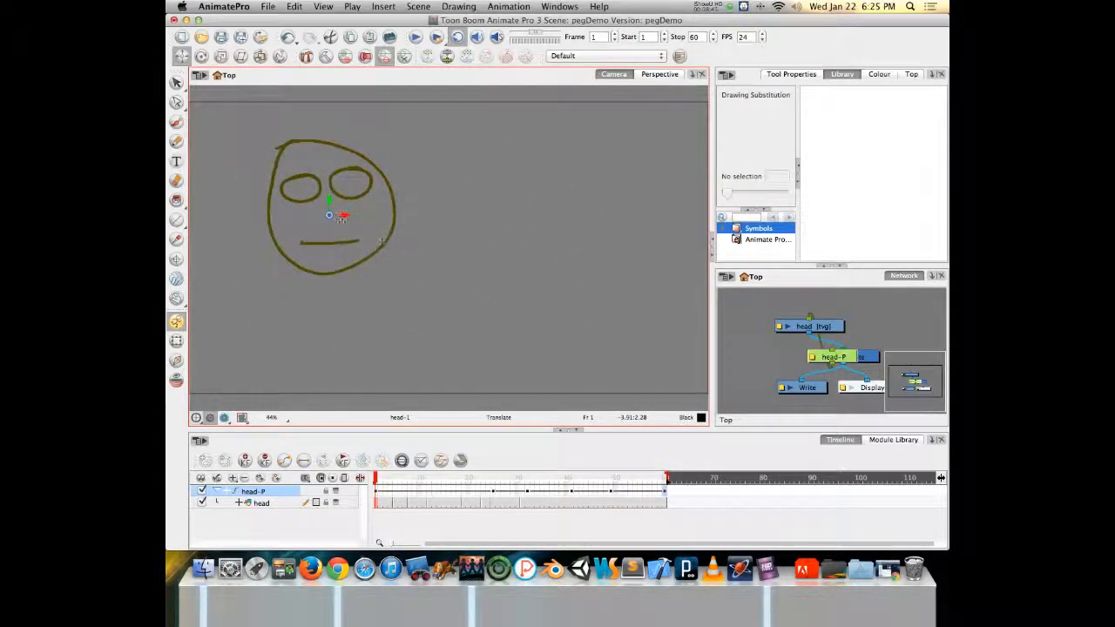
{"action": "left_click_drag", "start_coordinate": [342, 216], "coordinate": [658, 216]}
{"action": "mouse_move", "coordinate": [379, 477]}
{"action": "left_mouse_down"}
{"action": "mouse_move", "coordinate": [541, 468]}
{"action": "mouse_move", "coordinate": [669, 433]}
{"action": "left_mouse_up"}
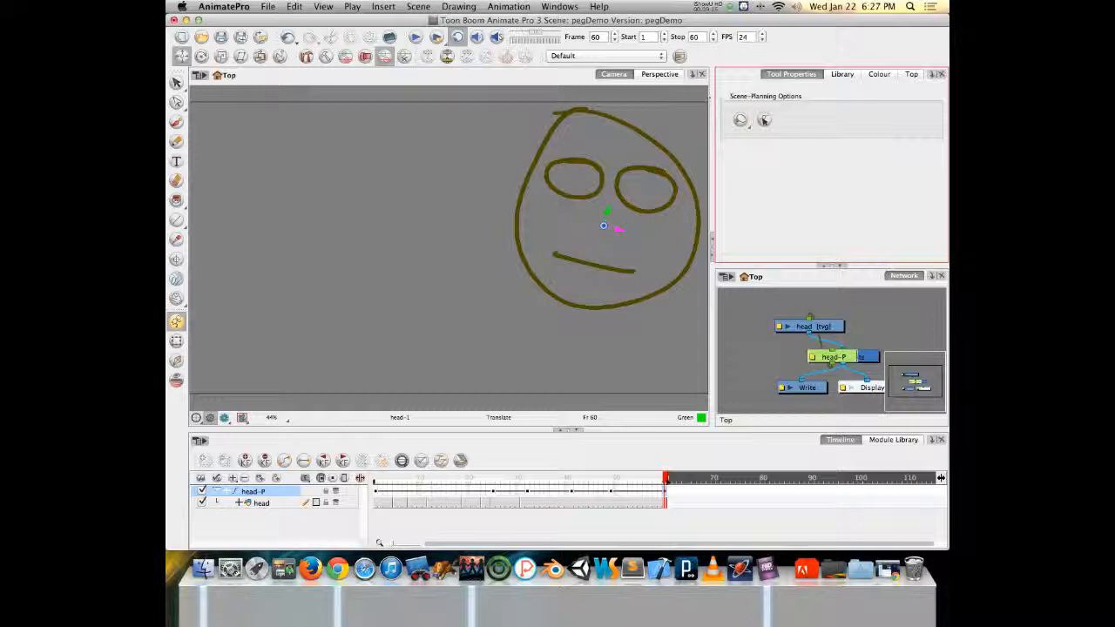
At frame 10, move the head layer's own drawing to the left half of the scene with the Transform tool
{"action": "left_click", "coordinate": [261, 503]}
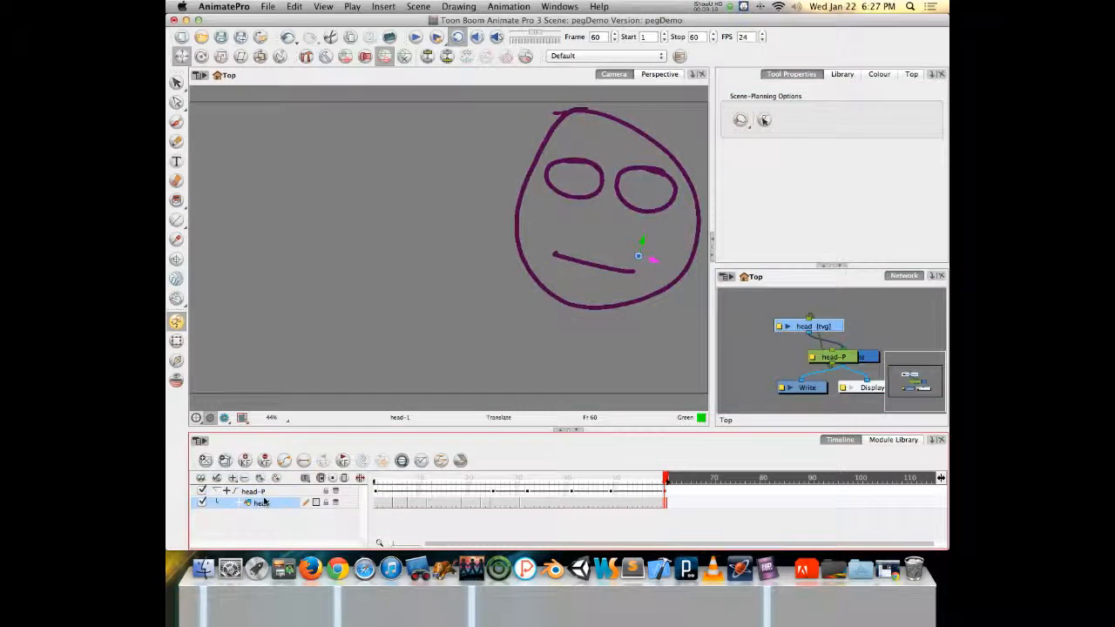
{"action": "left_click", "coordinate": [419, 479]}
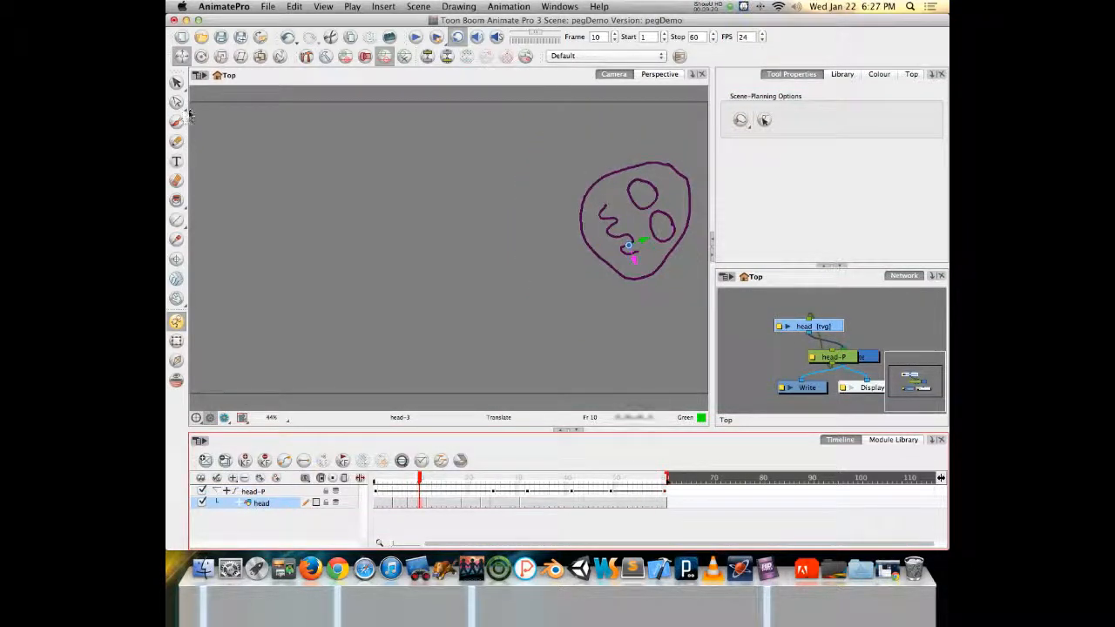
{"action": "left_click", "coordinate": [176, 341]}
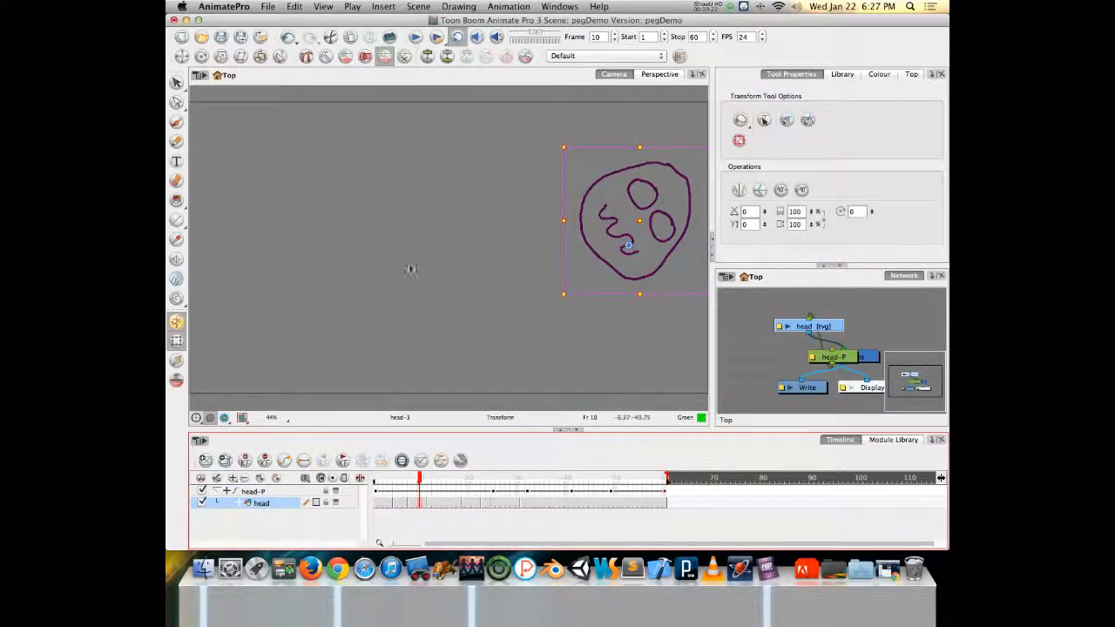
{"action": "left_click", "coordinate": [607, 224]}
{"action": "left_click", "coordinate": [610, 225]}
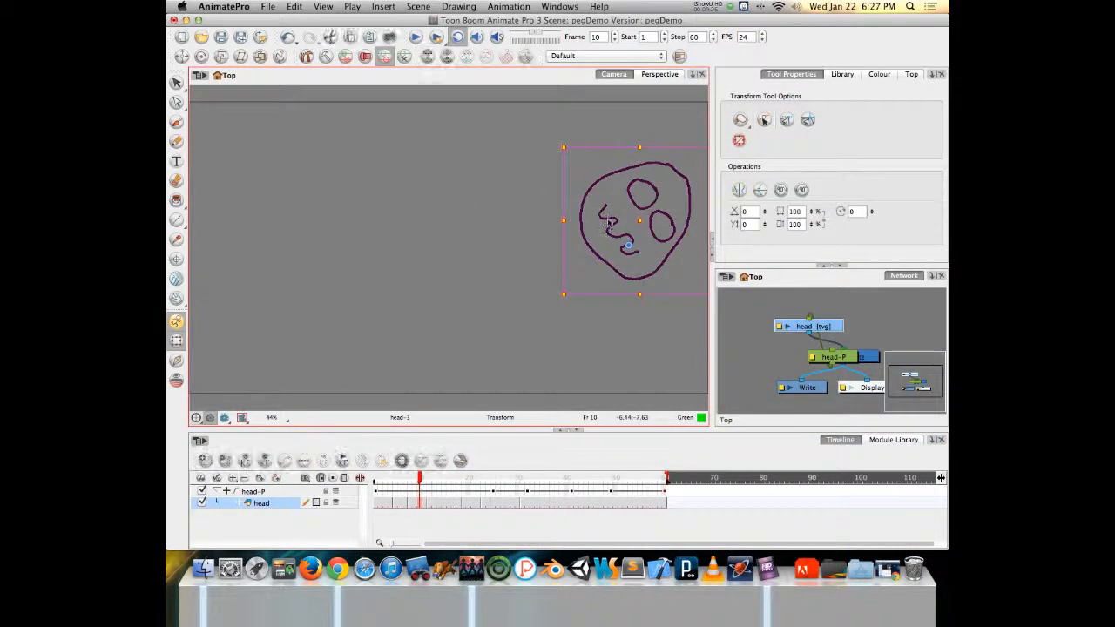
{"action": "mouse_move", "coordinate": [611, 221]}
{"action": "left_mouse_down"}
{"action": "mouse_move", "coordinate": [563, 205]}
{"action": "mouse_move", "coordinate": [347, 235]}
{"action": "left_mouse_up"}
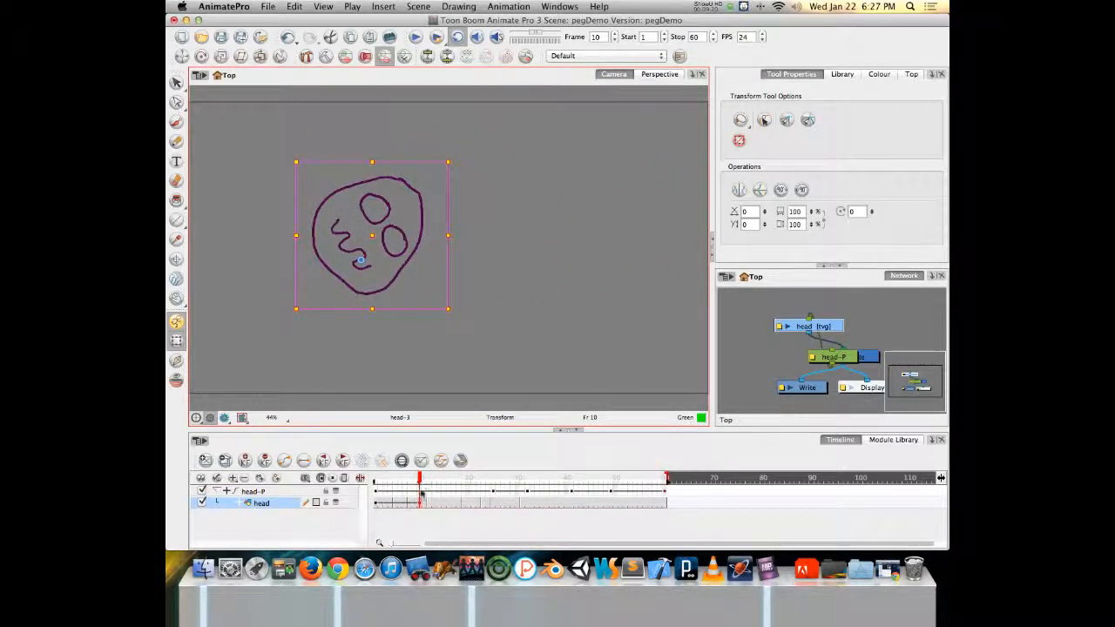
Delete the motion keyframes on the head drawing layer, including the one at frame 10
{"action": "mouse_move", "coordinate": [419, 478]}
{"action": "left_mouse_down"}
{"action": "mouse_move", "coordinate": [374, 473]}
{"action": "mouse_move", "coordinate": [538, 471]}
{"action": "mouse_move", "coordinate": [324, 483]}
{"action": "left_mouse_up"}
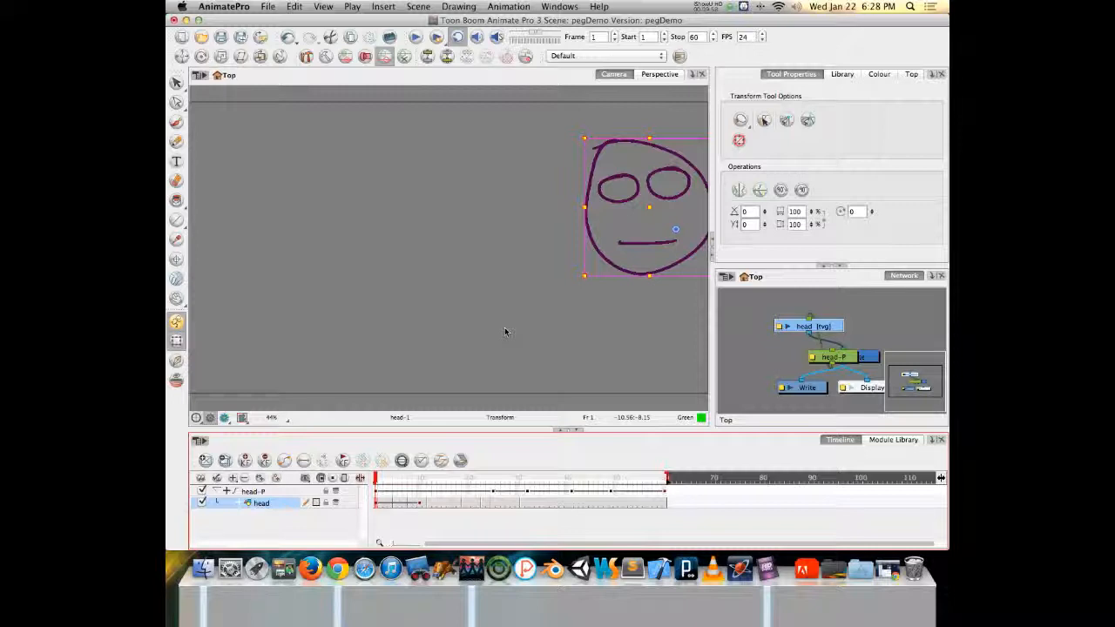
{"action": "right_click", "coordinate": [420, 505]}
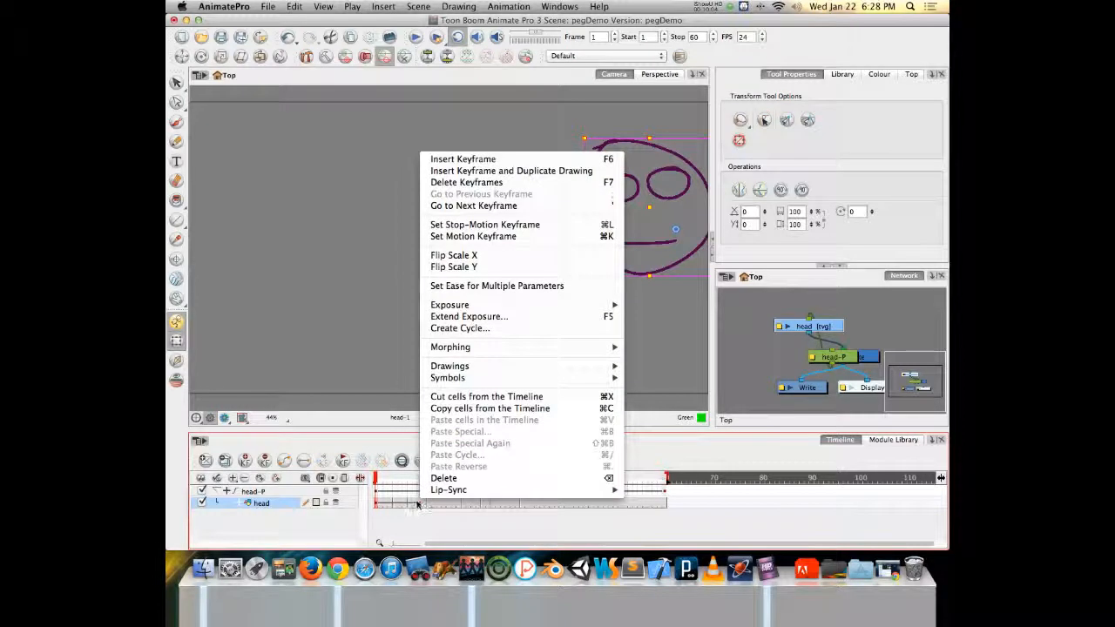
{"action": "left_click", "coordinate": [466, 182]}
{"action": "left_click", "coordinate": [419, 503]}
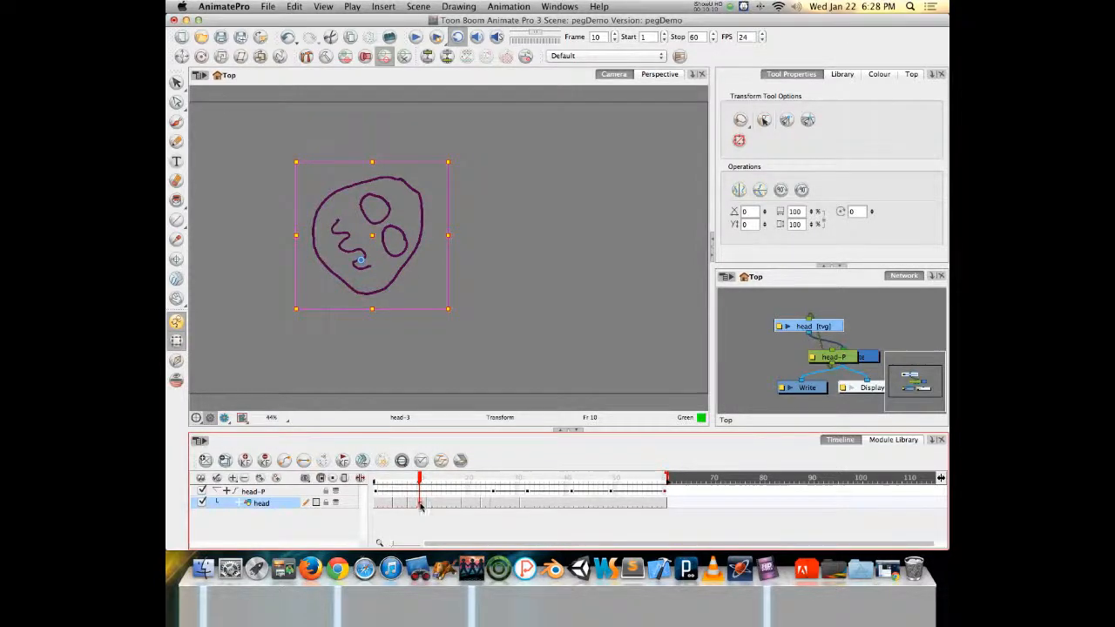
{"action": "right_click", "coordinate": [420, 512]}
{"action": "left_click", "coordinate": [454, 185]}
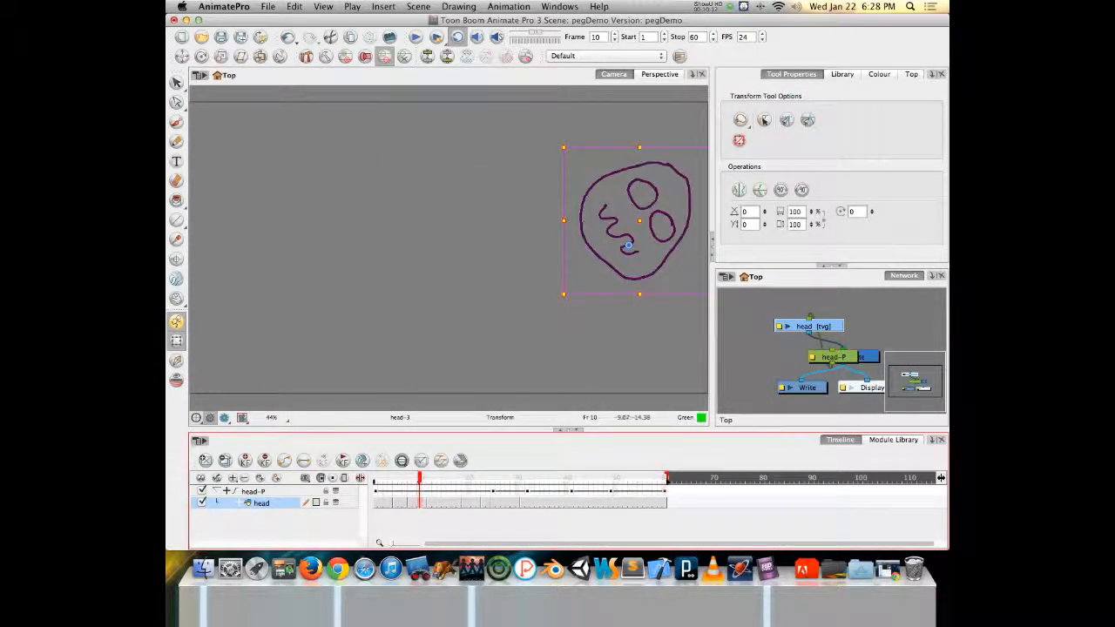
Delete all keyframes on the head-P peg from frame 1 to frame 60 and return to frame 1
{"action": "left_click_drag", "start_coordinate": [411, 478], "coordinate": [342, 469]}
{"action": "left_click", "coordinate": [342, 461]}
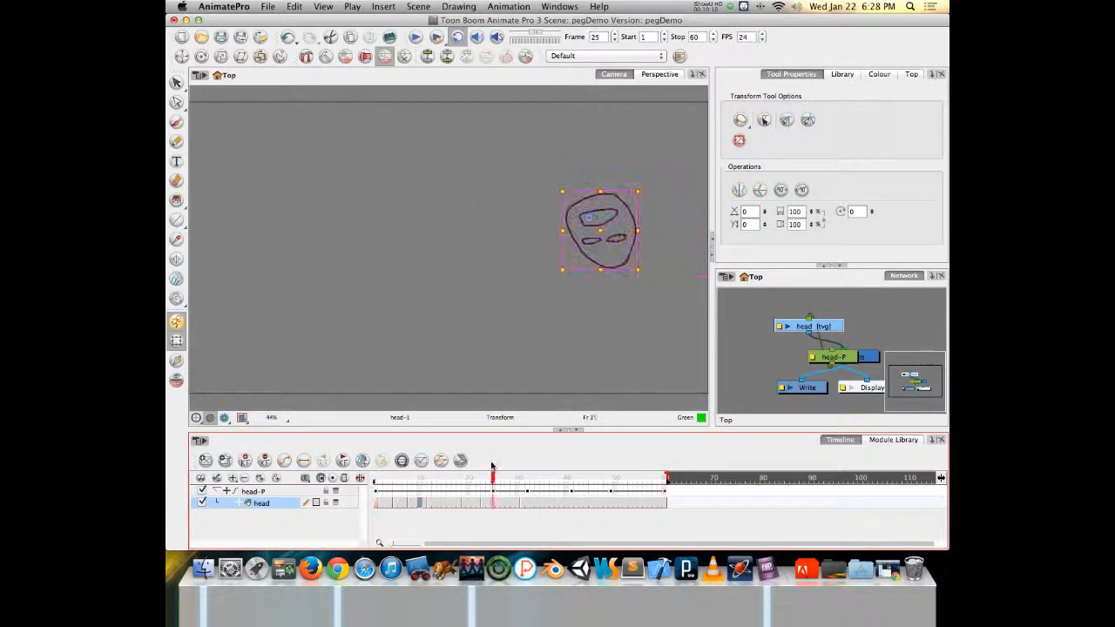
{"action": "left_click", "coordinate": [380, 524]}
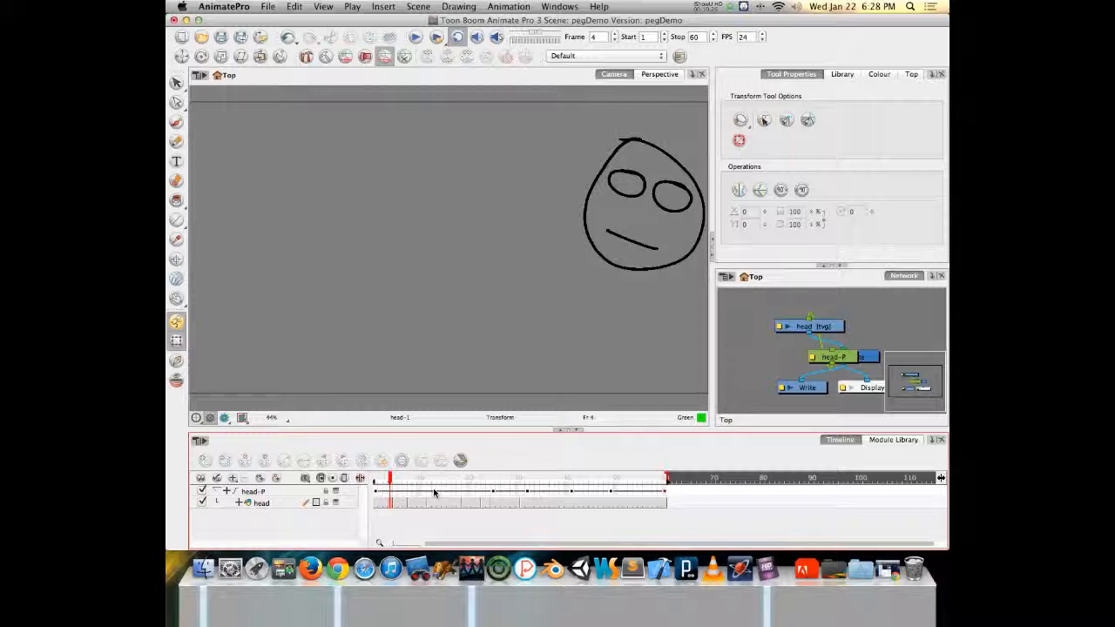
{"action": "left_click", "coordinate": [394, 478]}
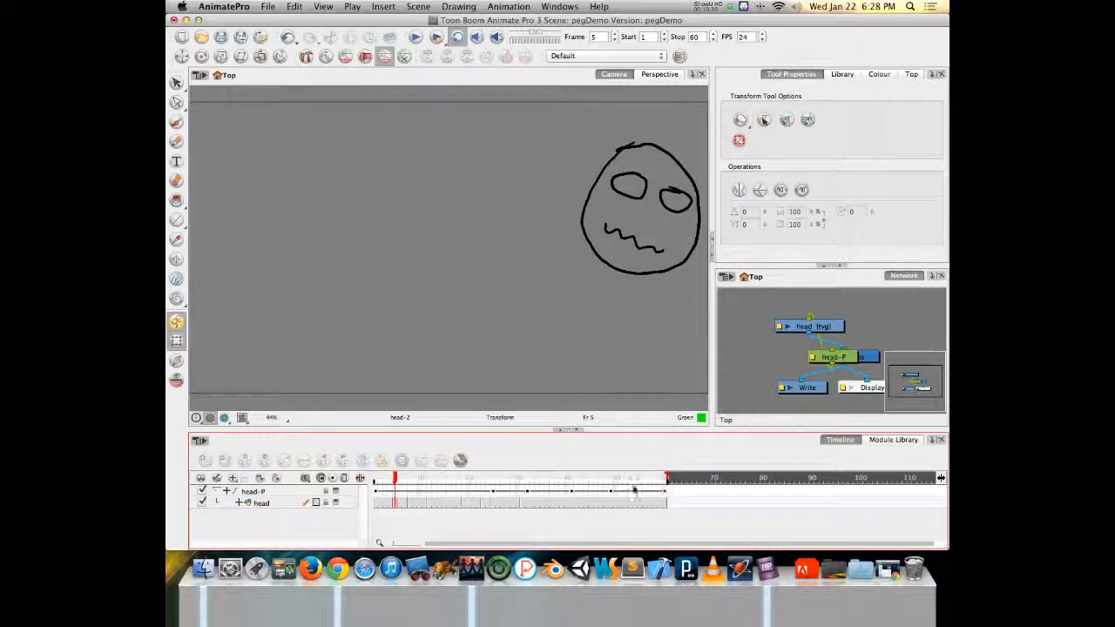
{"action": "left_click_drag", "start_coordinate": [665, 491], "coordinate": [325, 478]}
{"action": "key", "text": "F7"}
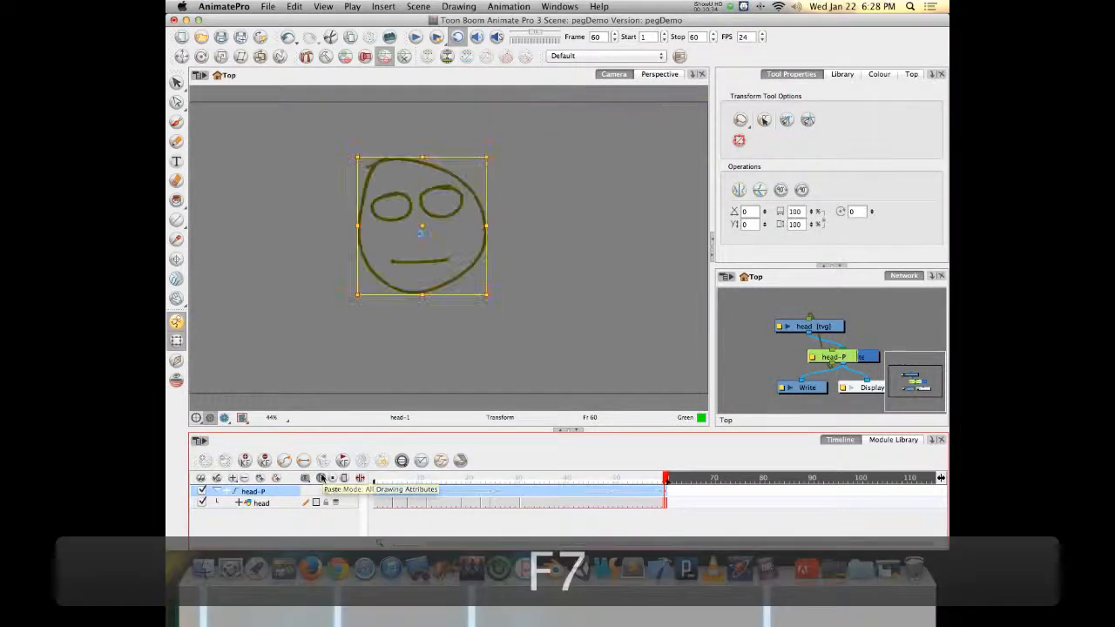
{"action": "left_click", "coordinate": [380, 479]}
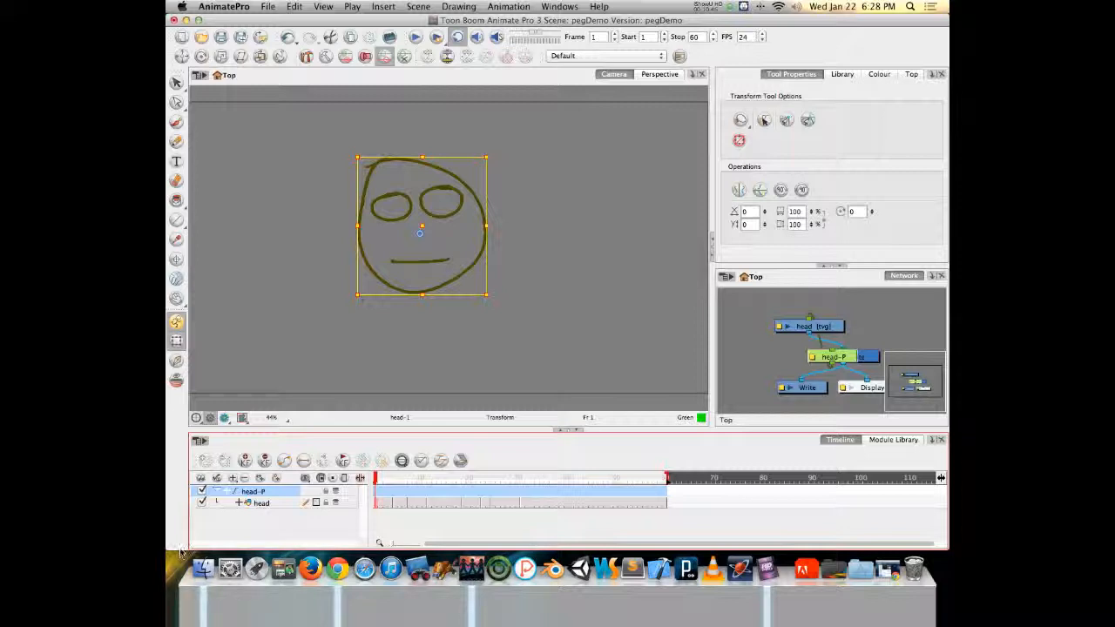
Reduce the program window's height and collapse the head-P peg so its head layer is hidden
{"action": "left_click_drag", "start_coordinate": [180, 547], "coordinate": [206, 454]}
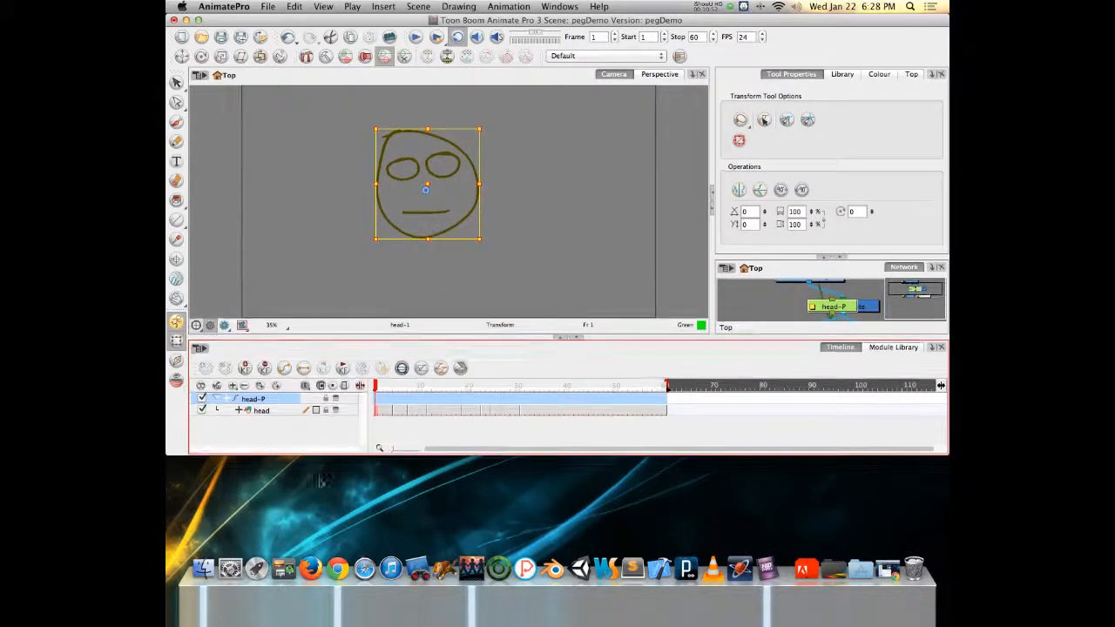
{"action": "left_click", "coordinate": [218, 400]}
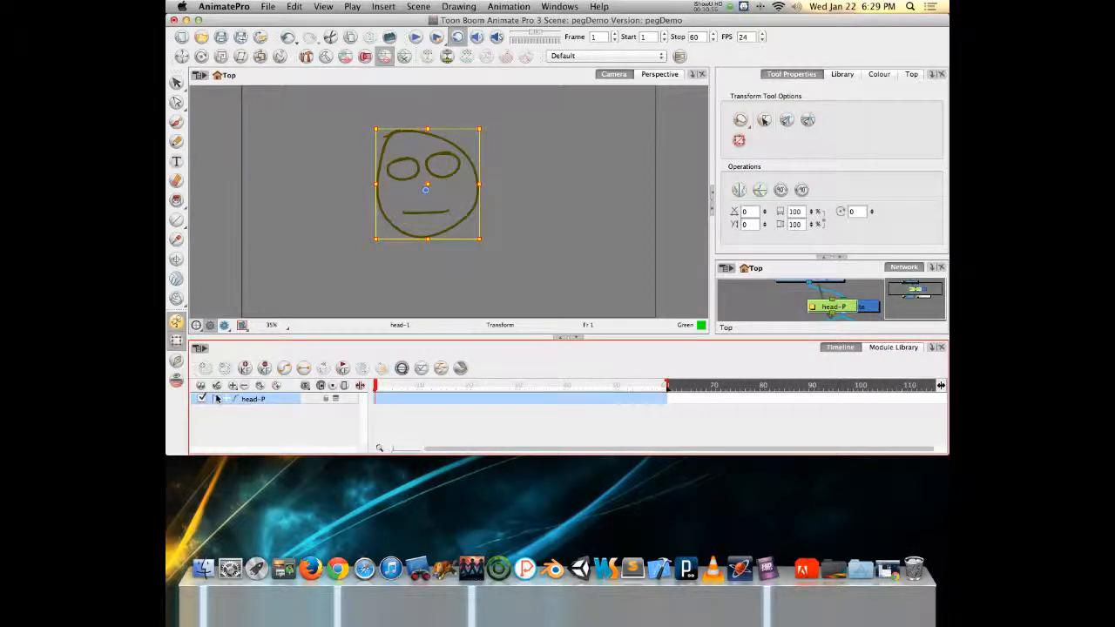
{"action": "left_click", "coordinate": [214, 400]}
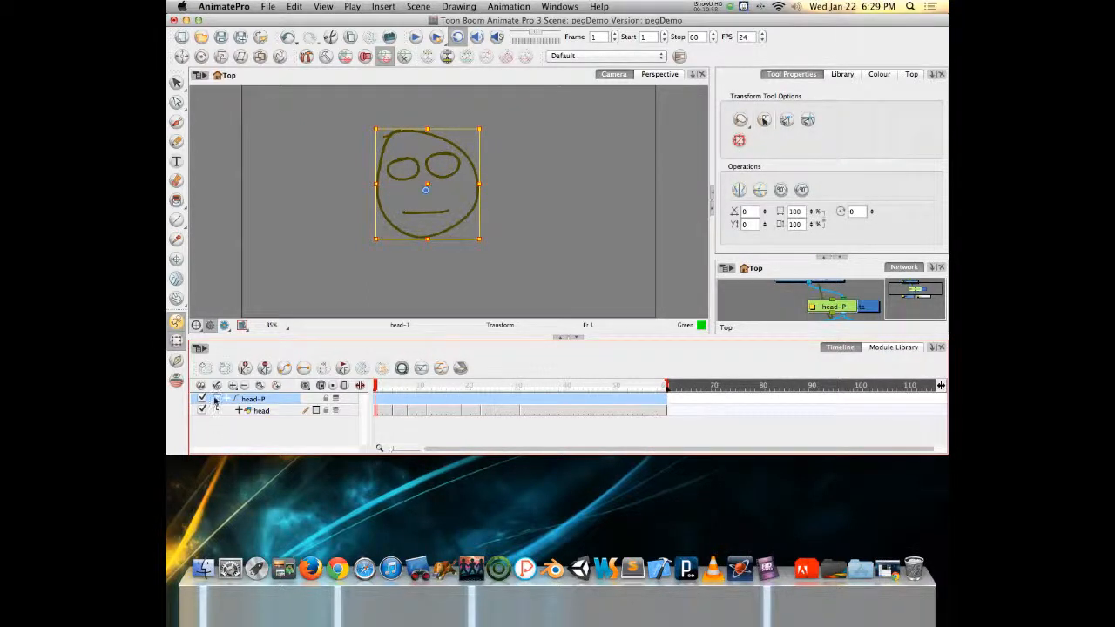
{"action": "left_click", "coordinate": [216, 400]}
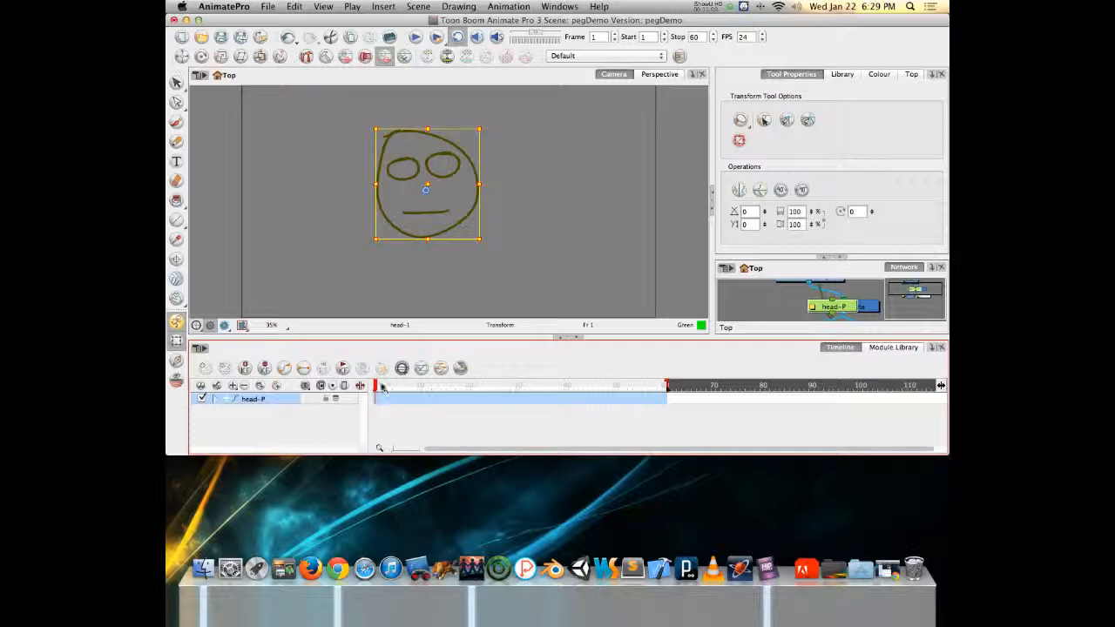
{"action": "left_click", "coordinate": [430, 414]}
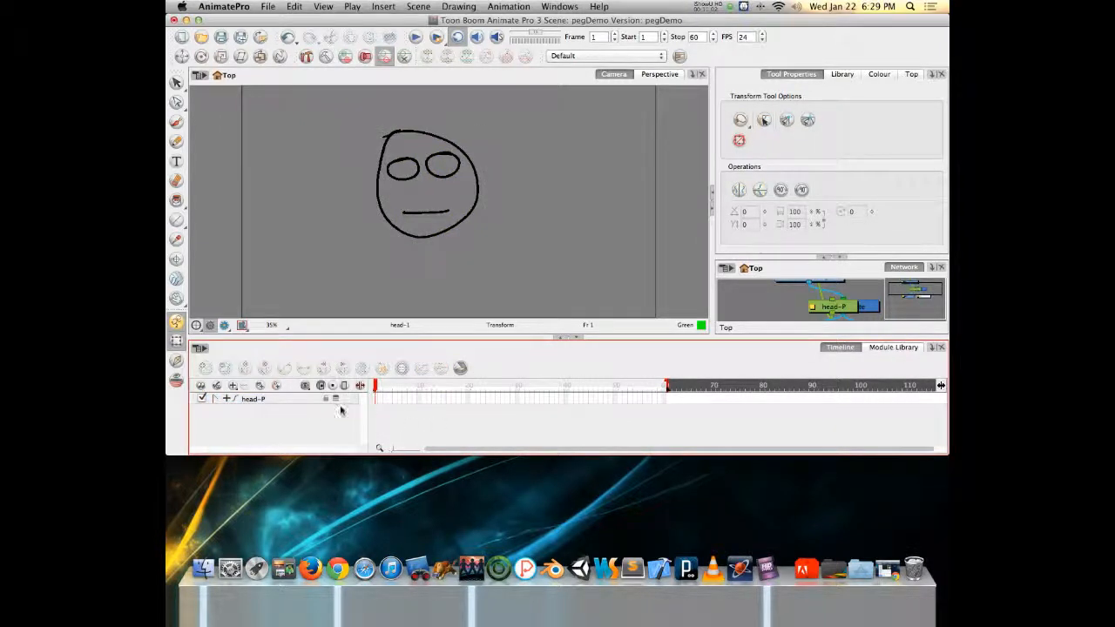
At frame 1, move the head-P peg's pivot from the face's center down to the chin with the Rotate tool
{"action": "mouse_move", "coordinate": [376, 386]}
{"action": "left_mouse_down"}
{"action": "mouse_move", "coordinate": [631, 377]}
{"action": "mouse_move", "coordinate": [374, 386]}
{"action": "left_mouse_up"}
{"action": "left_click", "coordinate": [200, 56]}
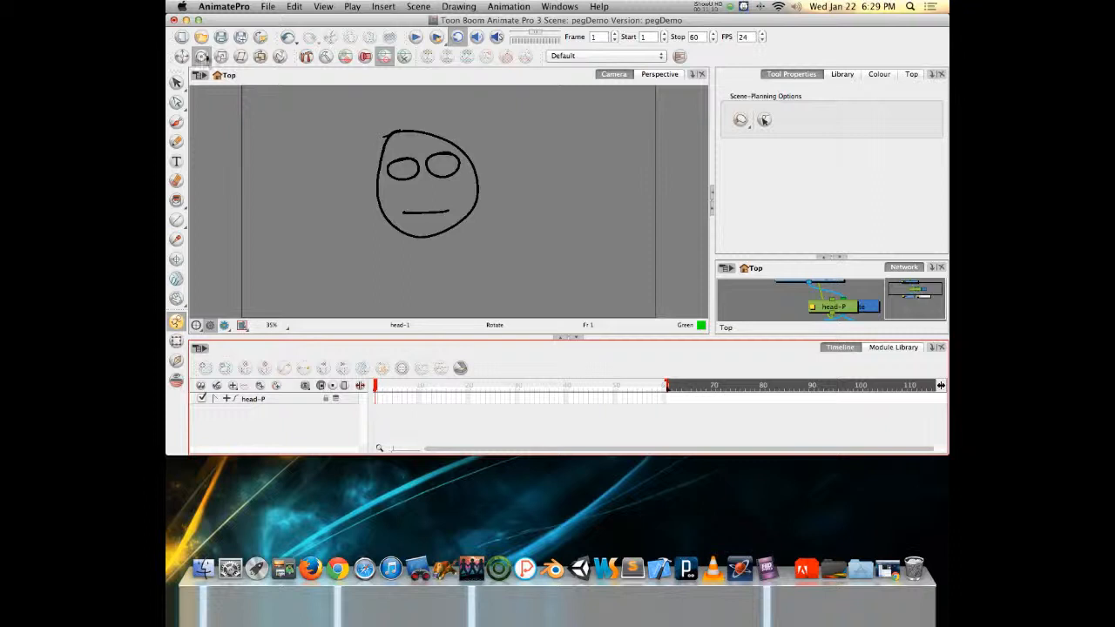
{"action": "left_click", "coordinate": [252, 400]}
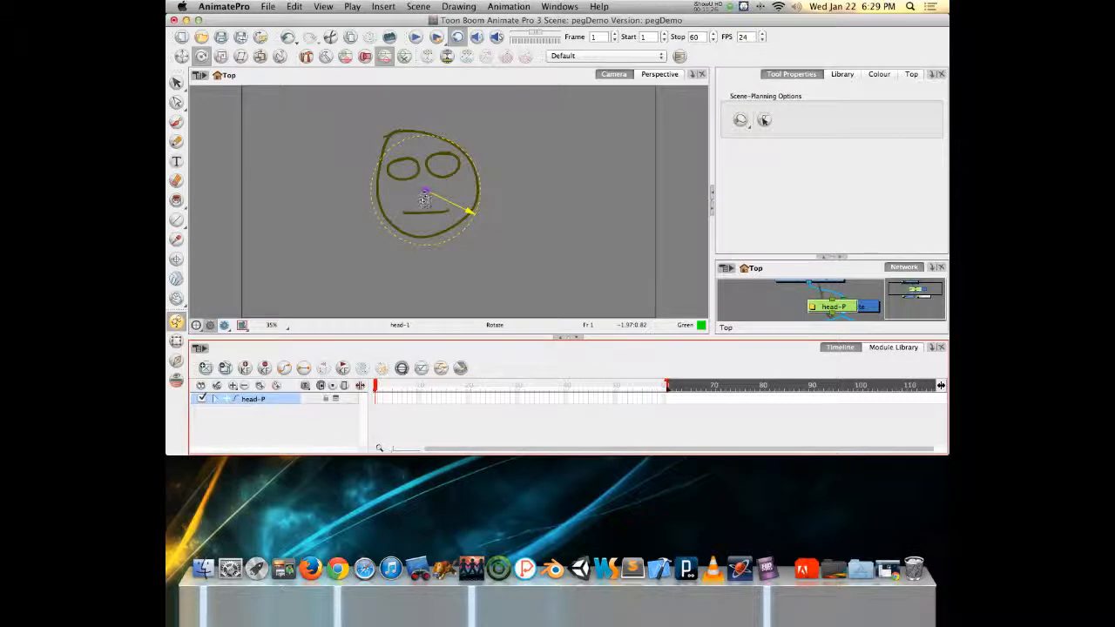
{"action": "left_click_drag", "start_coordinate": [424, 199], "coordinate": [425, 235]}
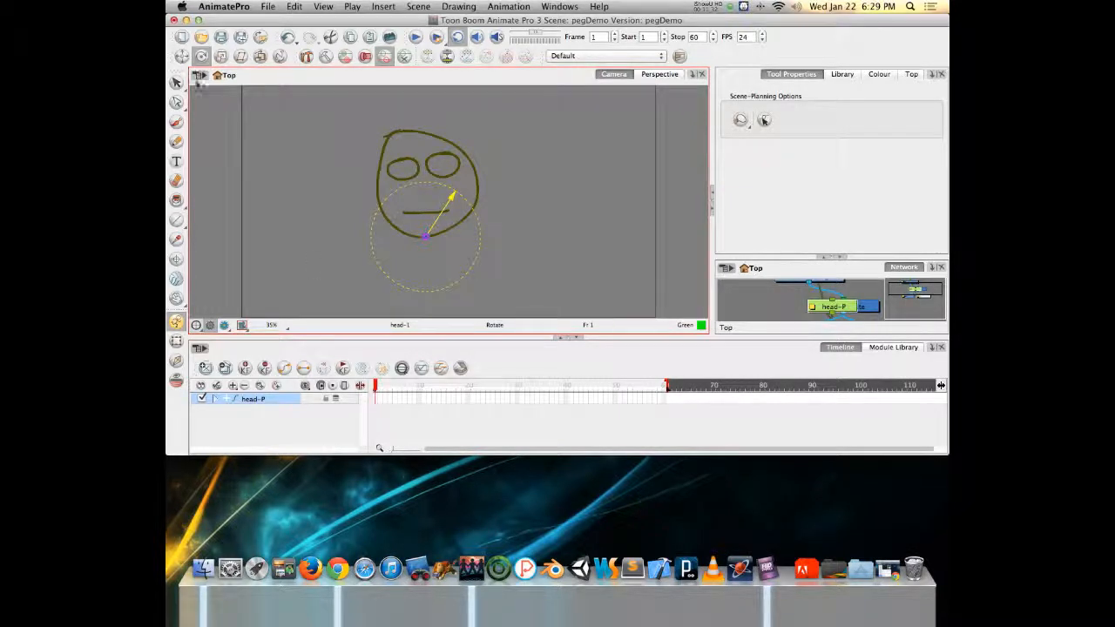
With the Transform tool, nudge the head-P peg slightly left at frame 1, then tilt it counterclockwise and enlarge it at frame 14
{"action": "left_click", "coordinate": [176, 341]}
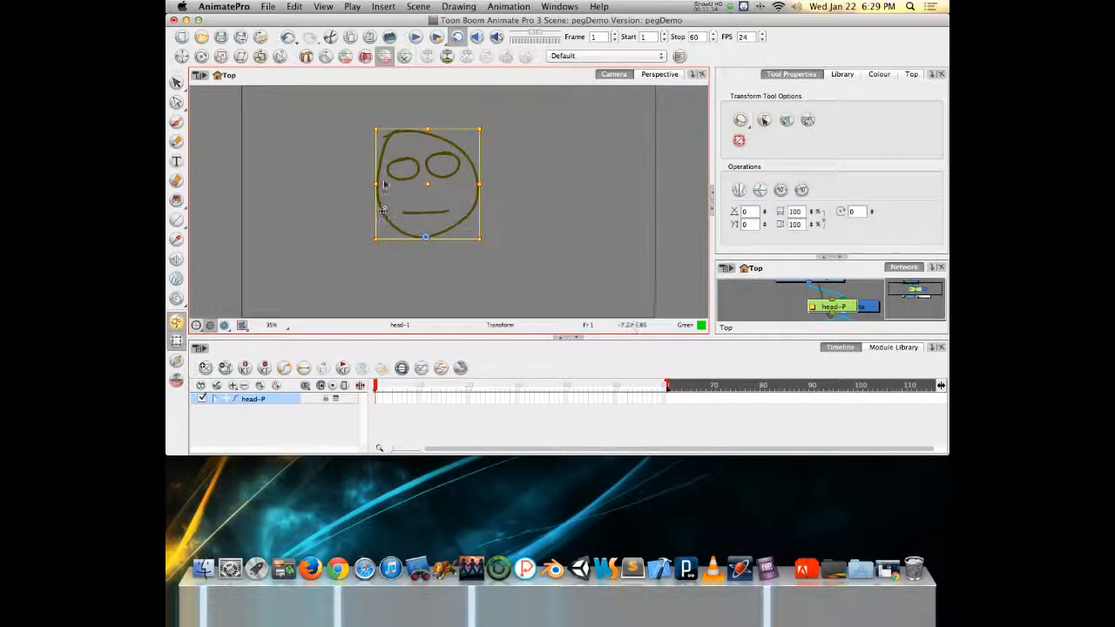
{"action": "mouse_move", "coordinate": [386, 218]}
{"action": "left_mouse_down"}
{"action": "mouse_move", "coordinate": [446, 220]}
{"action": "mouse_move", "coordinate": [384, 225]}
{"action": "left_mouse_up"}
{"action": "left_click", "coordinate": [376, 386]}
{"action": "mouse_move", "coordinate": [376, 387]}
{"action": "left_mouse_down"}
{"action": "mouse_move", "coordinate": [476, 386]}
{"action": "mouse_move", "coordinate": [421, 387]}
{"action": "mouse_move", "coordinate": [440, 386]}
{"action": "left_mouse_up"}
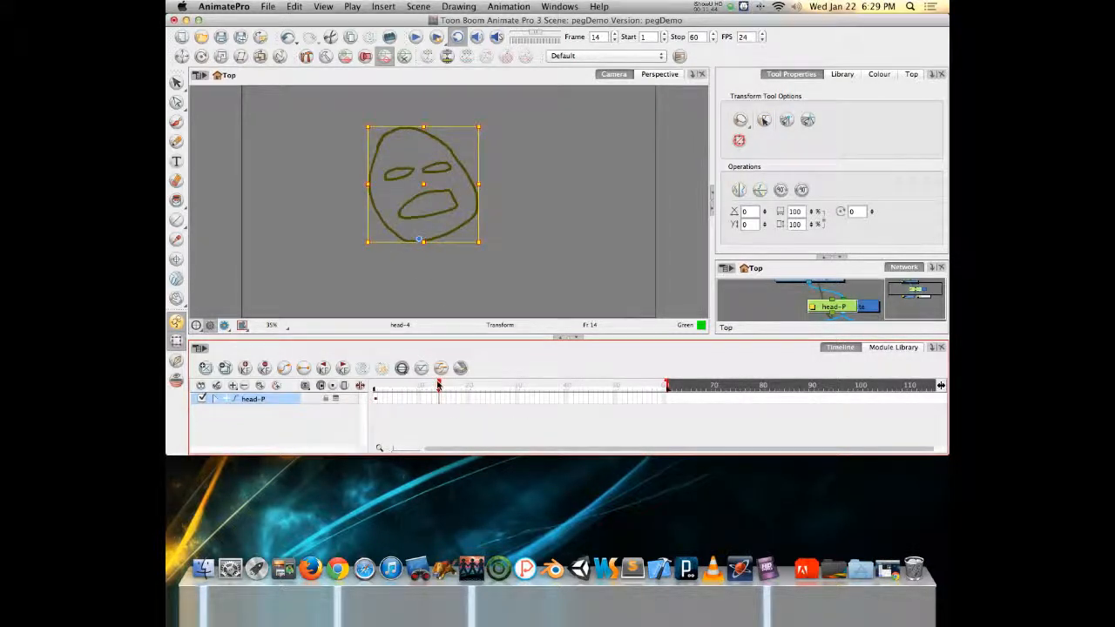
{"action": "mouse_move", "coordinate": [484, 245]}
{"action": "left_mouse_down"}
{"action": "mouse_move", "coordinate": [528, 288]}
{"action": "mouse_move", "coordinate": [498, 239]}
{"action": "left_mouse_up"}
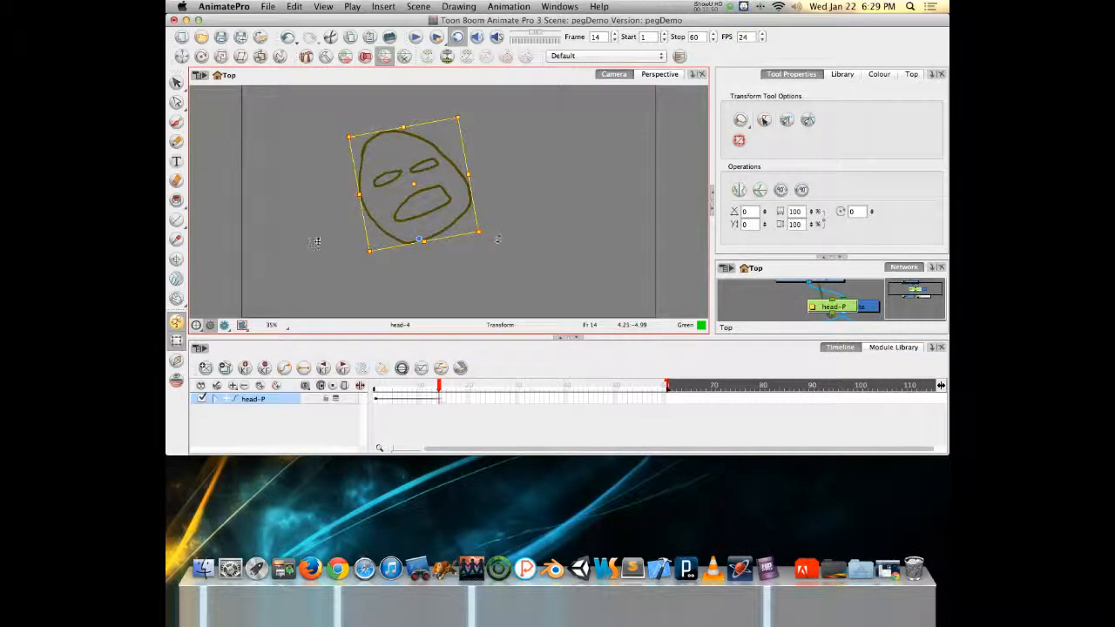
{"action": "left_click_drag", "start_coordinate": [369, 252], "coordinate": [336, 257]}
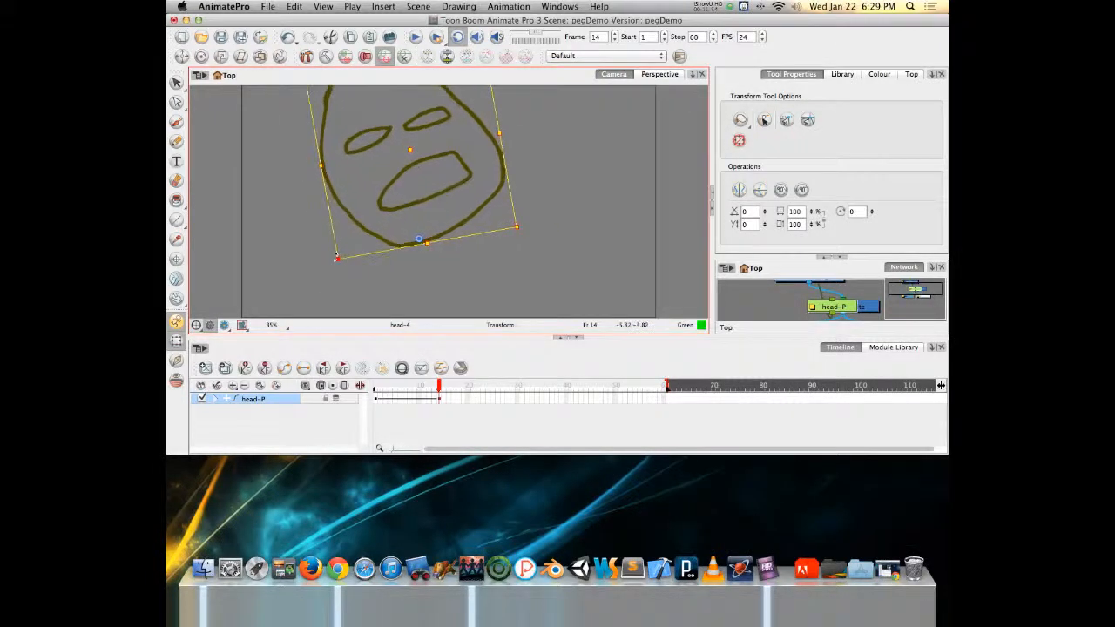
Shrink the head-P peg back to about its original size at frame 19 and tilt it clockwise around the chin at frame 23
{"action": "left_click", "coordinate": [442, 391]}
{"action": "left_click_drag", "start_coordinate": [449, 391], "coordinate": [463, 391]}
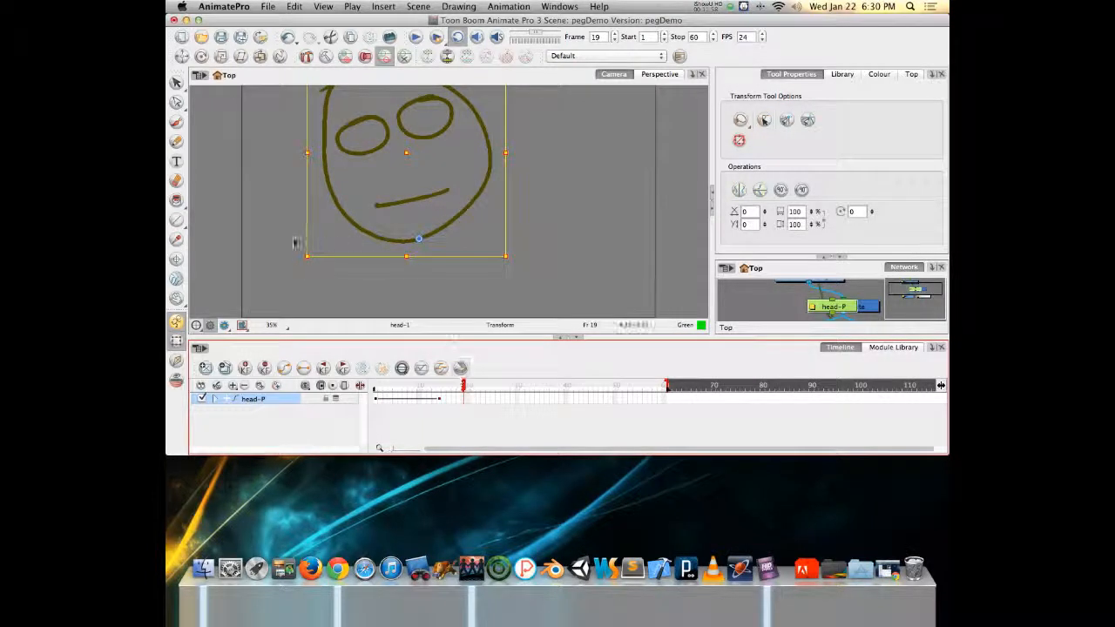
{"action": "left_click_drag", "start_coordinate": [305, 258], "coordinate": [363, 247]}
{"action": "left_click", "coordinate": [470, 386]}
{"action": "left_click_drag", "start_coordinate": [477, 384], "coordinate": [483, 385]}
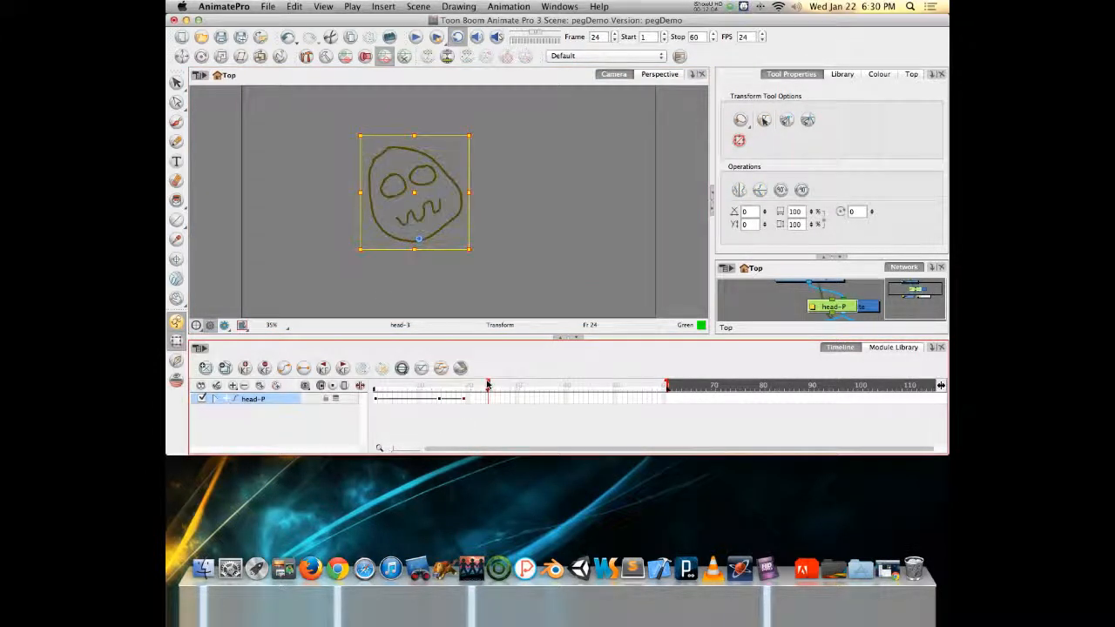
{"action": "left_click_drag", "start_coordinate": [466, 258], "coordinate": [459, 273]}
Scale the head-P peg up to roughly double size at frame 27 and back down at frame 31
{"action": "left_click_drag", "start_coordinate": [484, 385], "coordinate": [503, 385]}
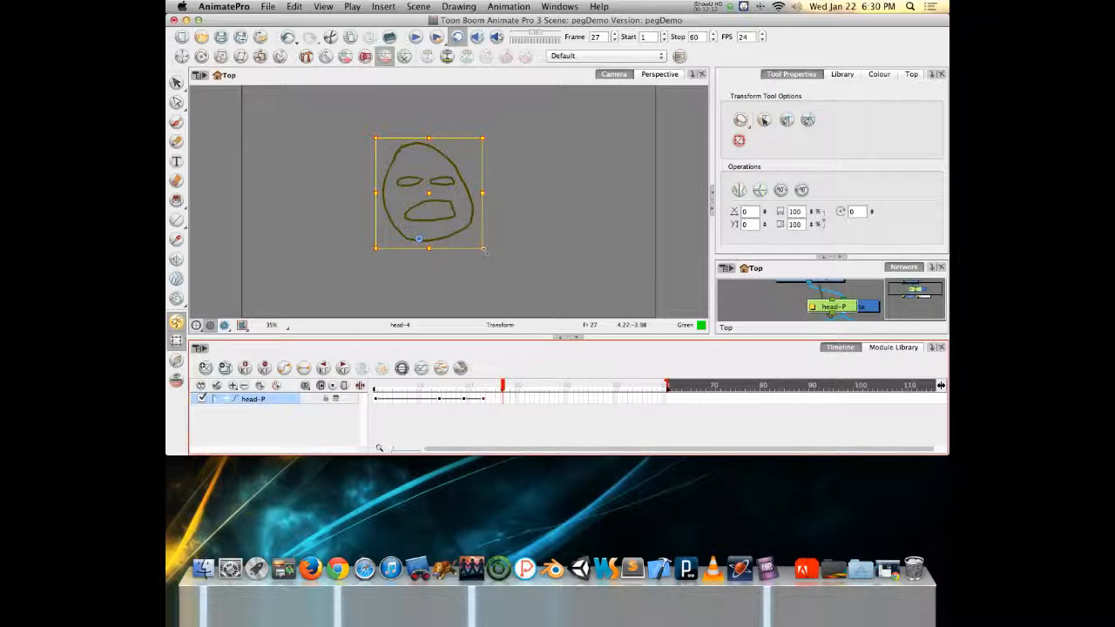
{"action": "left_click_drag", "start_coordinate": [485, 251], "coordinate": [549, 273]}
{"action": "left_click_drag", "start_coordinate": [504, 387], "coordinate": [527, 386]}
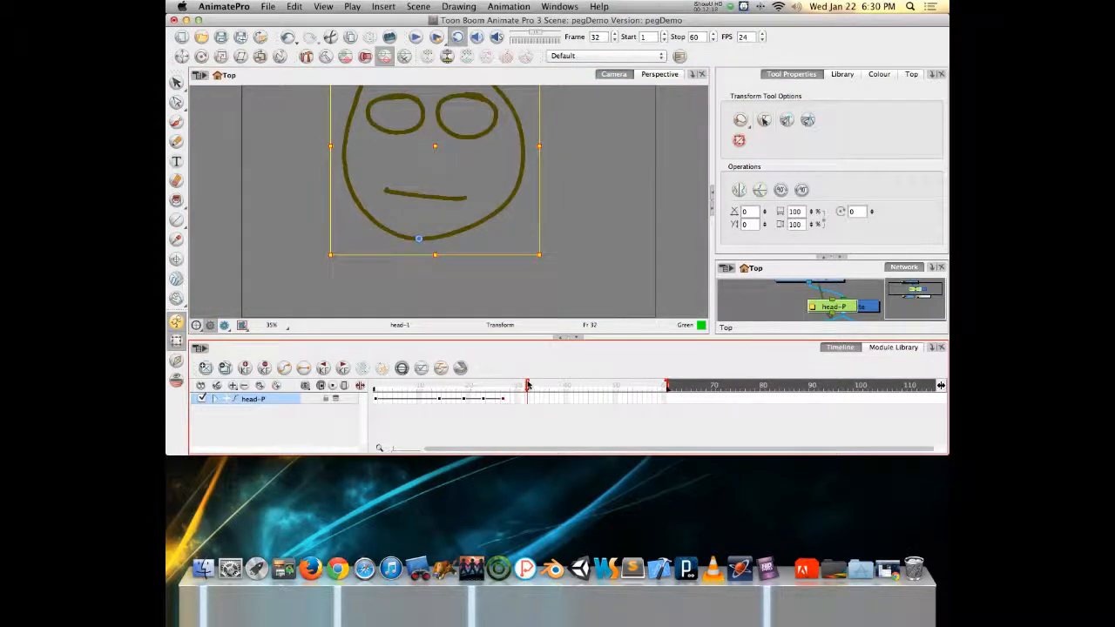
{"action": "left_click_drag", "start_coordinate": [542, 258], "coordinate": [501, 245]}
Rock the head-P peg around its chin pivot: clockwise at frame 43, counterclockwise at frame 49 and upright at frame 60
{"action": "left_click_drag", "start_coordinate": [523, 384], "coordinate": [581, 384]}
{"action": "left_click_drag", "start_coordinate": [500, 250], "coordinate": [494, 289]}
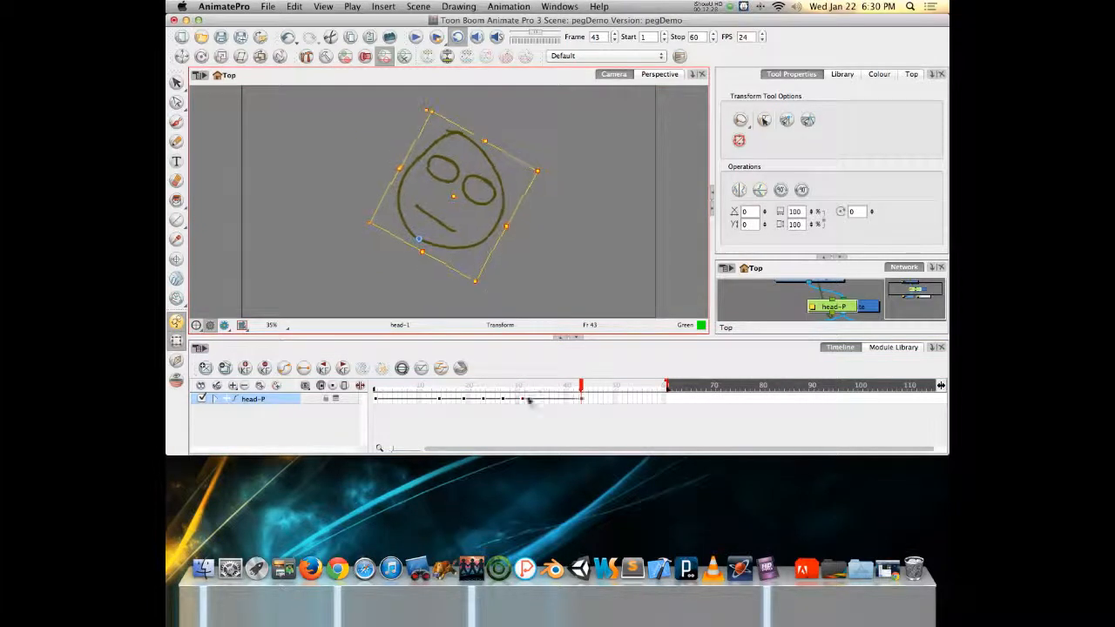
{"action": "left_click_drag", "start_coordinate": [581, 384], "coordinate": [611, 385]}
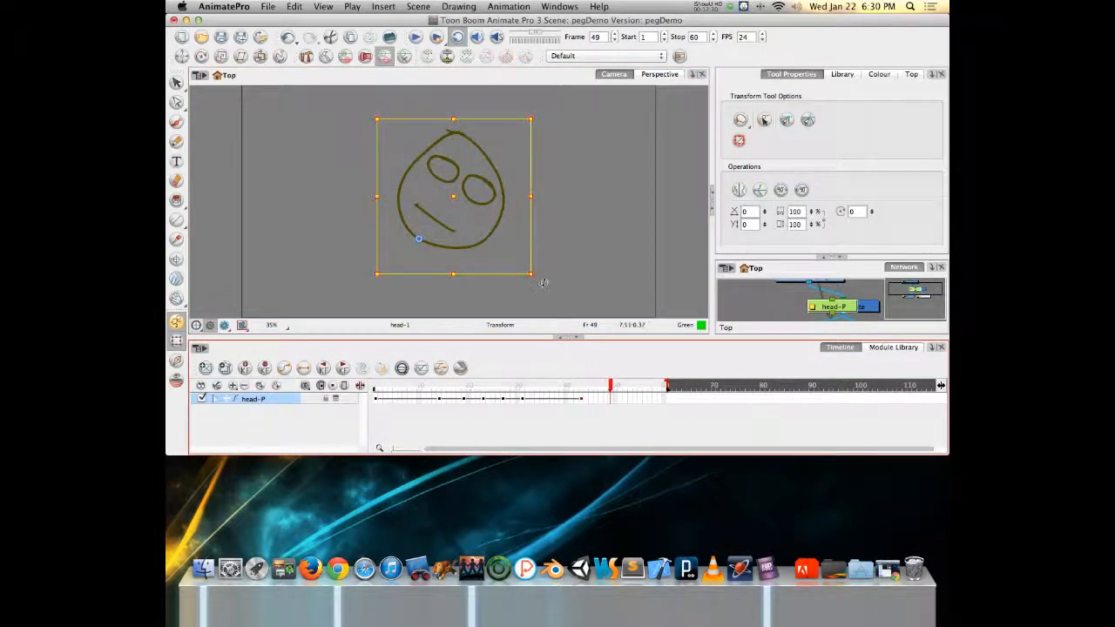
{"action": "mouse_move", "coordinate": [537, 279]}
{"action": "left_mouse_down"}
{"action": "mouse_move", "coordinate": [562, 222]}
{"action": "mouse_move", "coordinate": [554, 129]}
{"action": "left_mouse_up"}
{"action": "left_click_drag", "start_coordinate": [610, 385], "coordinate": [664, 386]}
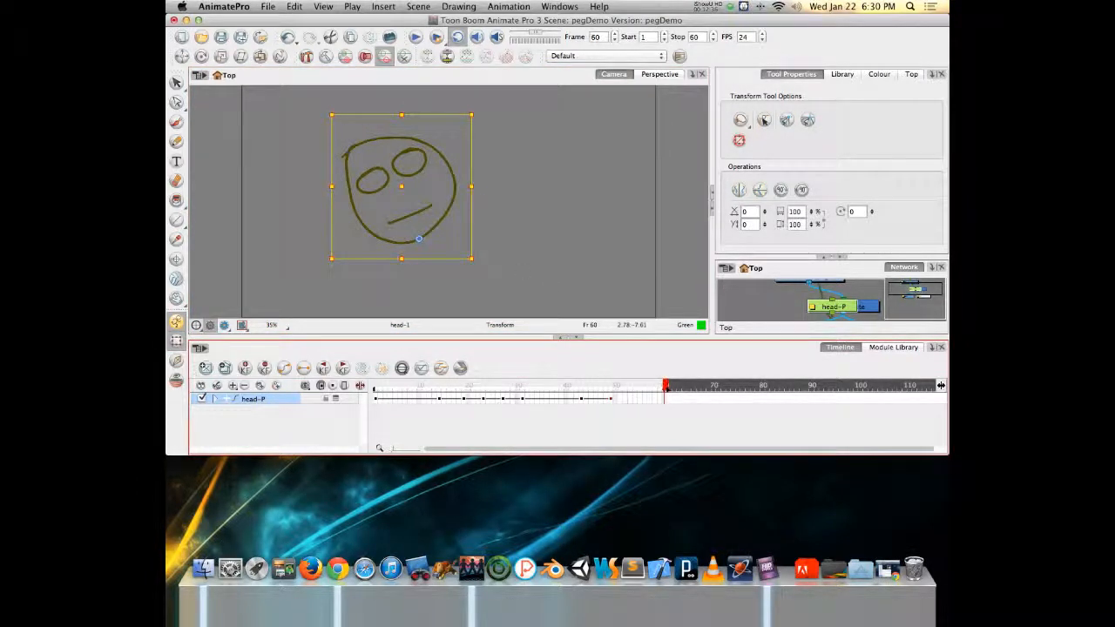
{"action": "left_click_drag", "start_coordinate": [480, 262], "coordinate": [431, 291]}
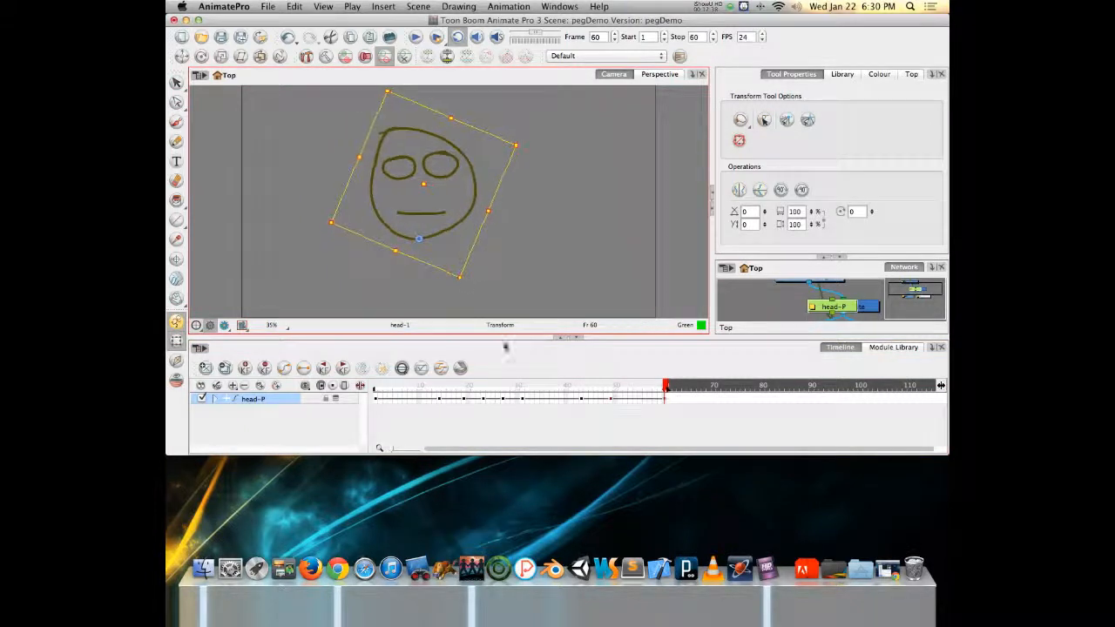
Play the peg animation from frame 1 and examine the enlarged face at frame 27
{"action": "left_click_drag", "start_coordinate": [640, 392], "coordinate": [375, 385]}
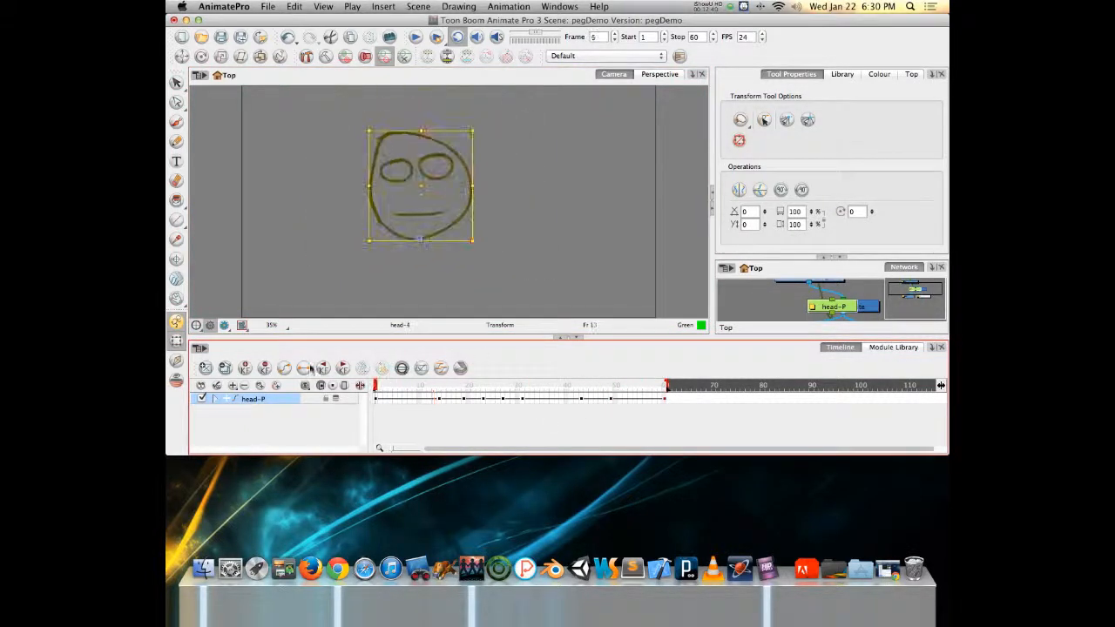
{"action": "left_click", "coordinate": [414, 37]}
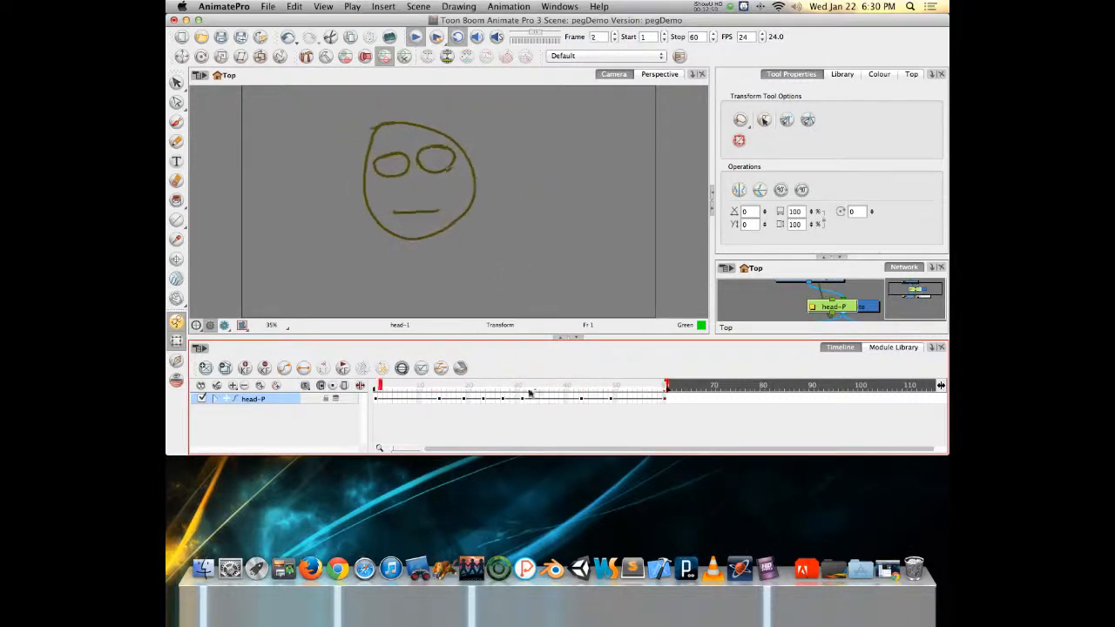
{"action": "left_click", "coordinate": [419, 238]}
{"action": "left_click", "coordinate": [514, 384]}
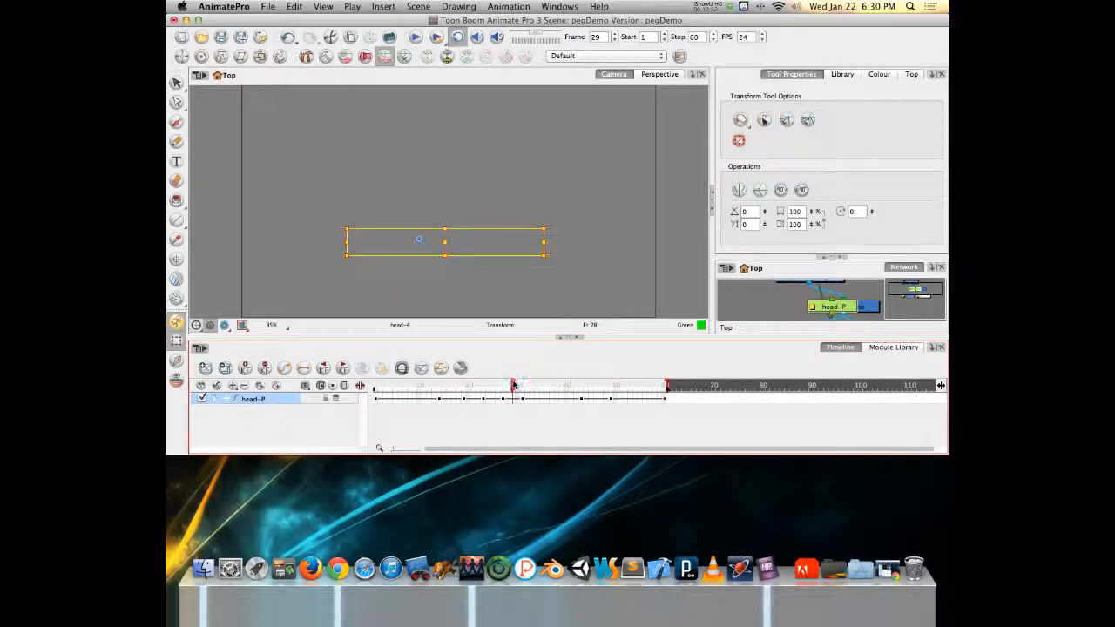
{"action": "mouse_move", "coordinate": [513, 384]}
{"action": "left_mouse_down"}
{"action": "mouse_move", "coordinate": [487, 384]}
{"action": "mouse_move", "coordinate": [523, 384]}
{"action": "mouse_move", "coordinate": [503, 384]}
{"action": "left_mouse_up"}
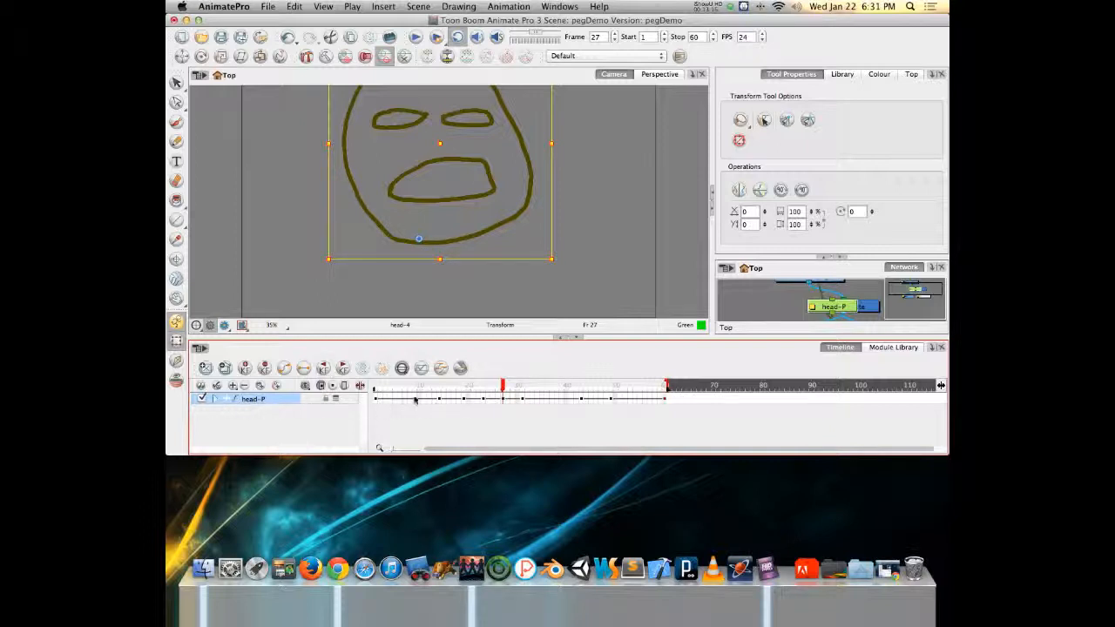
Expand the head-P peg to show its head layer and return to frame 1
{"action": "left_click", "coordinate": [215, 399]}
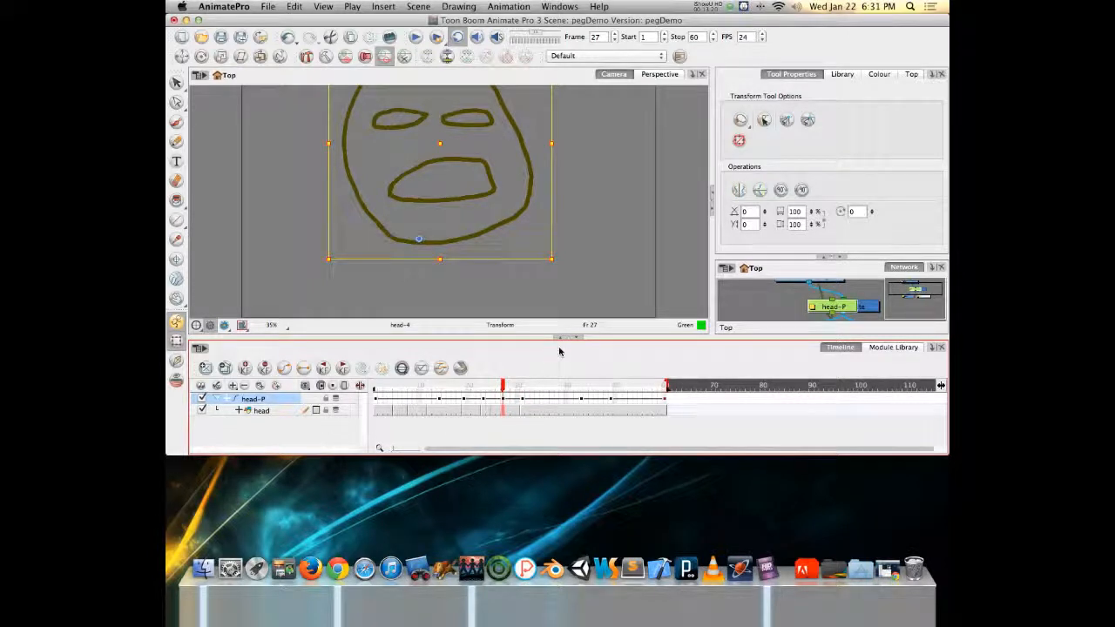
{"action": "mouse_move", "coordinate": [502, 383]}
{"action": "left_mouse_down"}
{"action": "mouse_move", "coordinate": [353, 369]}
{"action": "mouse_move", "coordinate": [605, 380]}
{"action": "mouse_move", "coordinate": [309, 377]}
{"action": "left_mouse_up"}
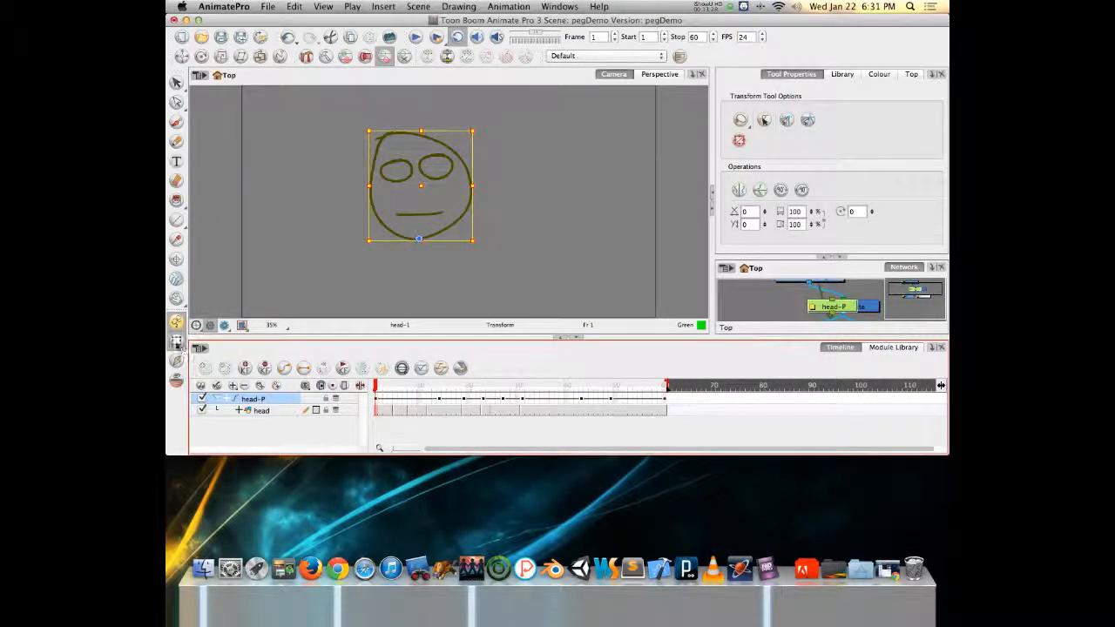
Turn on peg selection mode in the tool options and switch through the Scale tool back to the Translate tool
{"action": "left_click", "coordinate": [182, 56]}
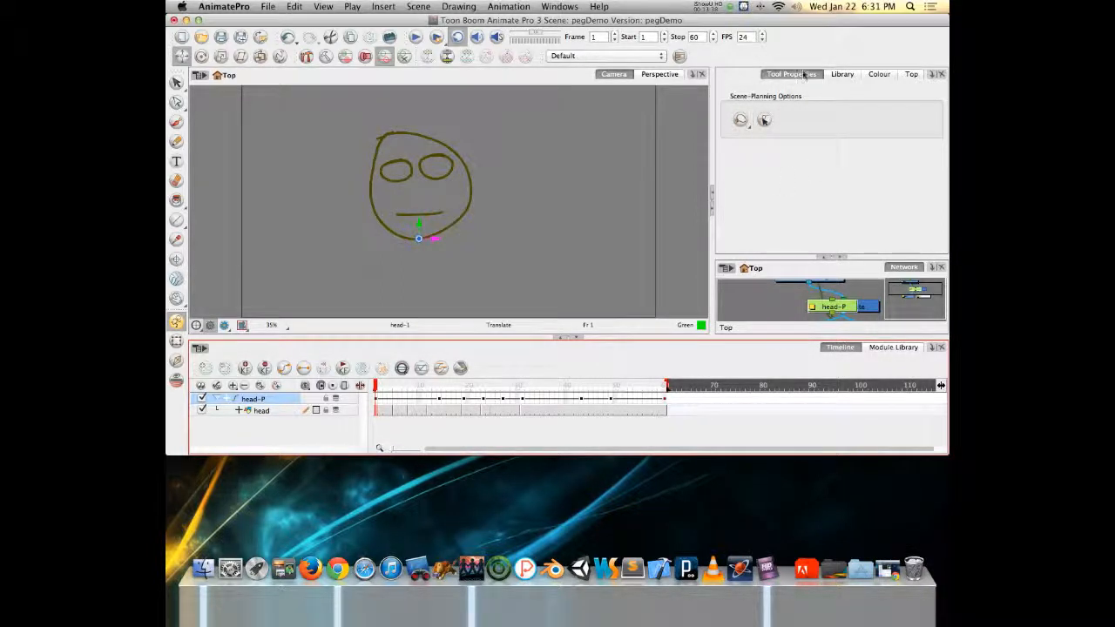
{"action": "left_click", "coordinate": [765, 122]}
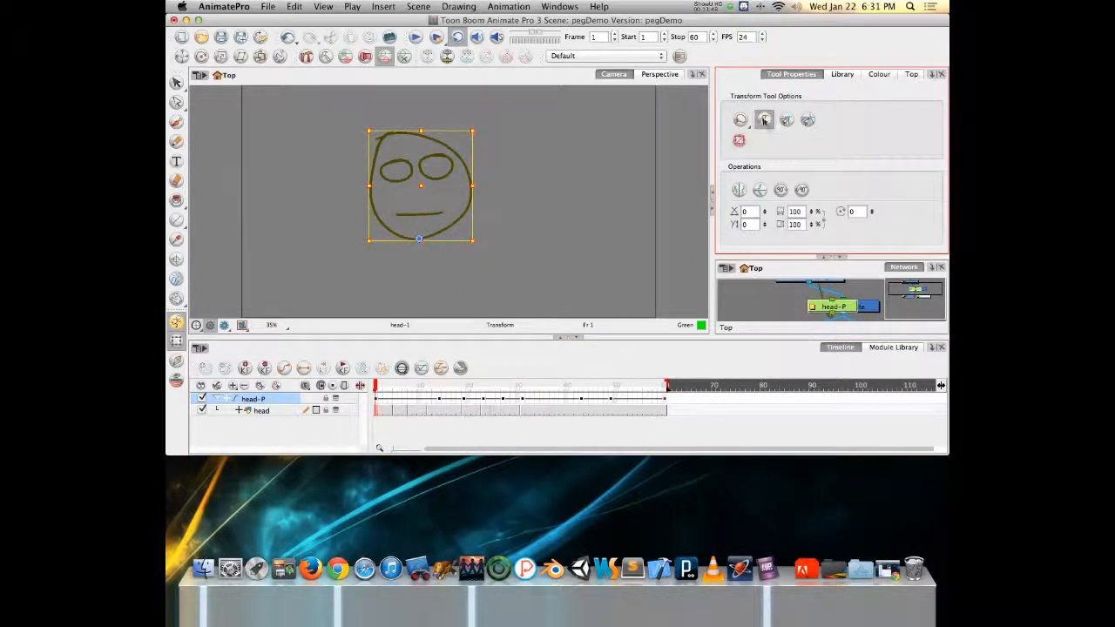
{"action": "left_click", "coordinate": [222, 56]}
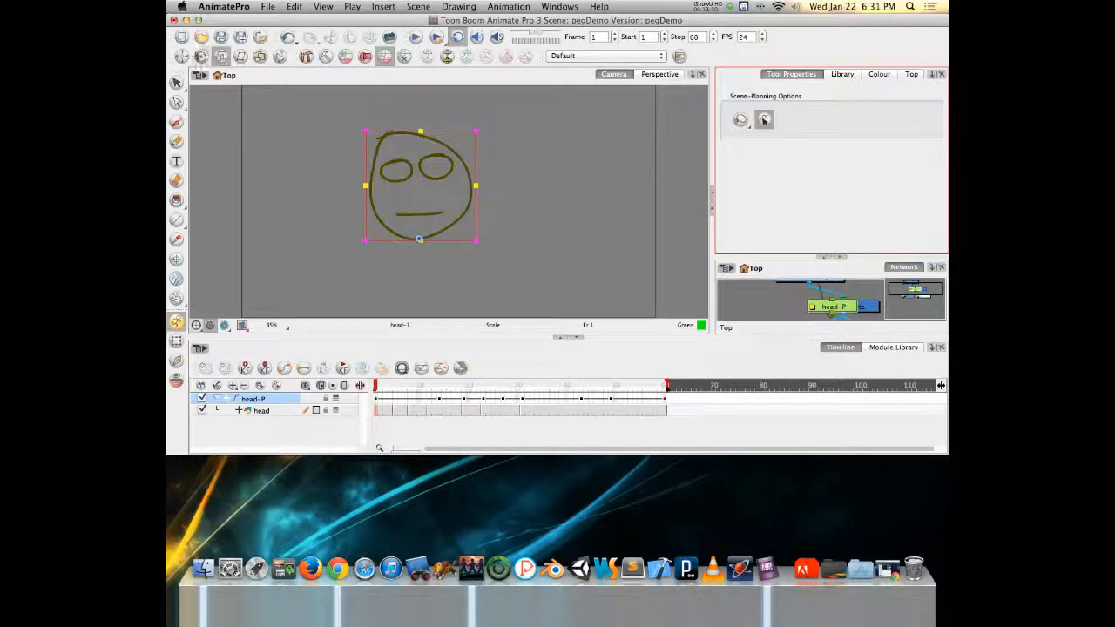
{"action": "left_click", "coordinate": [181, 56]}
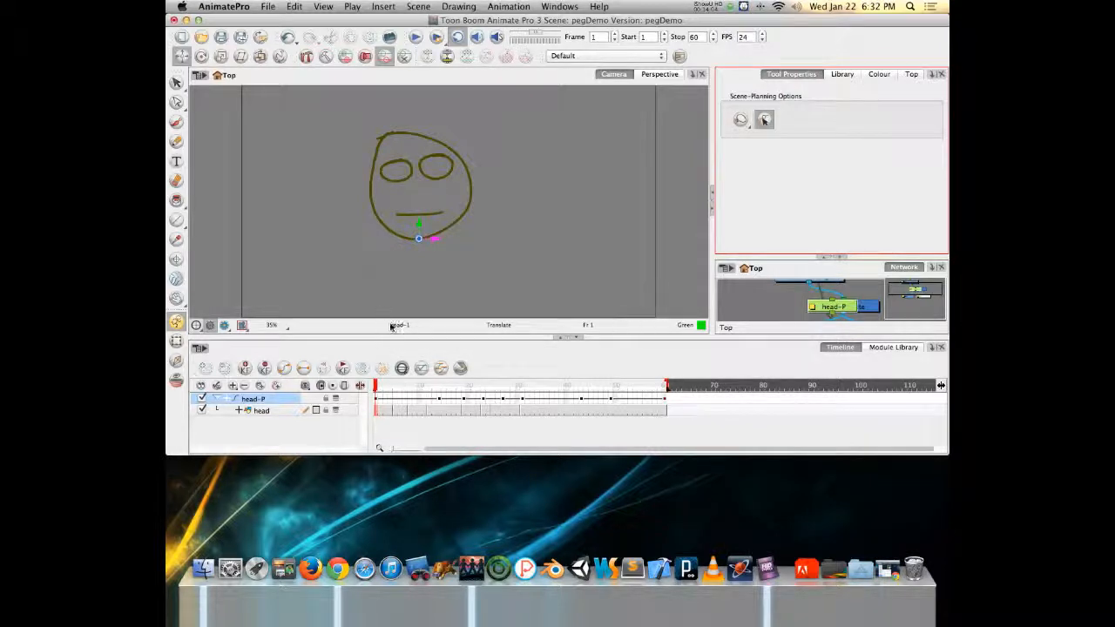
Activate the Brush tool and add a new drawing layer above the head-P peg
{"action": "left_click", "coordinate": [273, 412]}
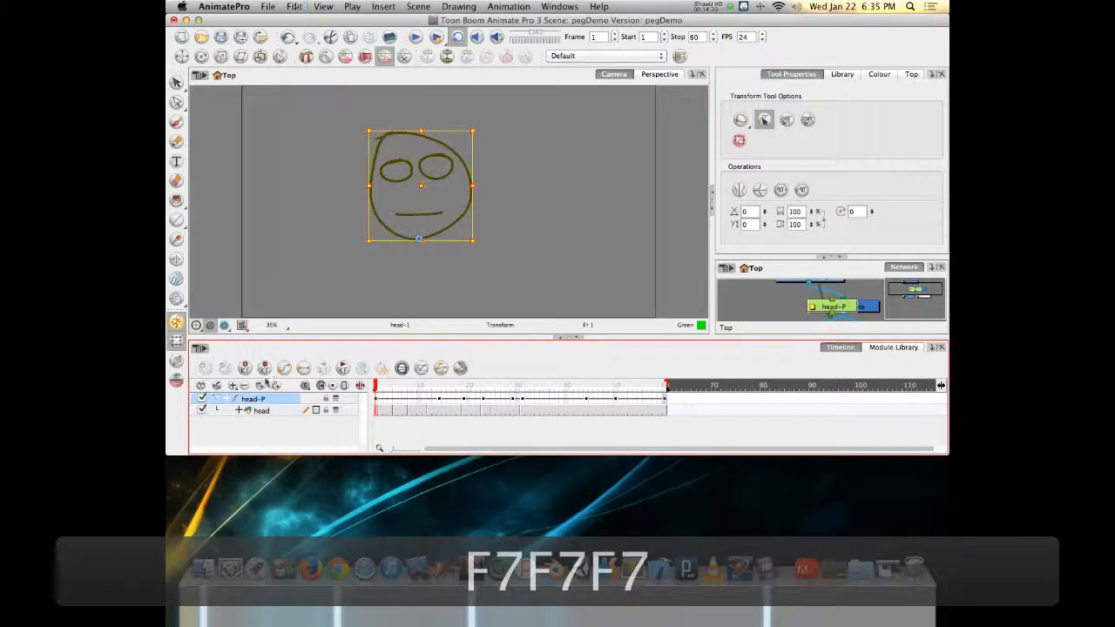
{"action": "left_click", "coordinate": [175, 124]}
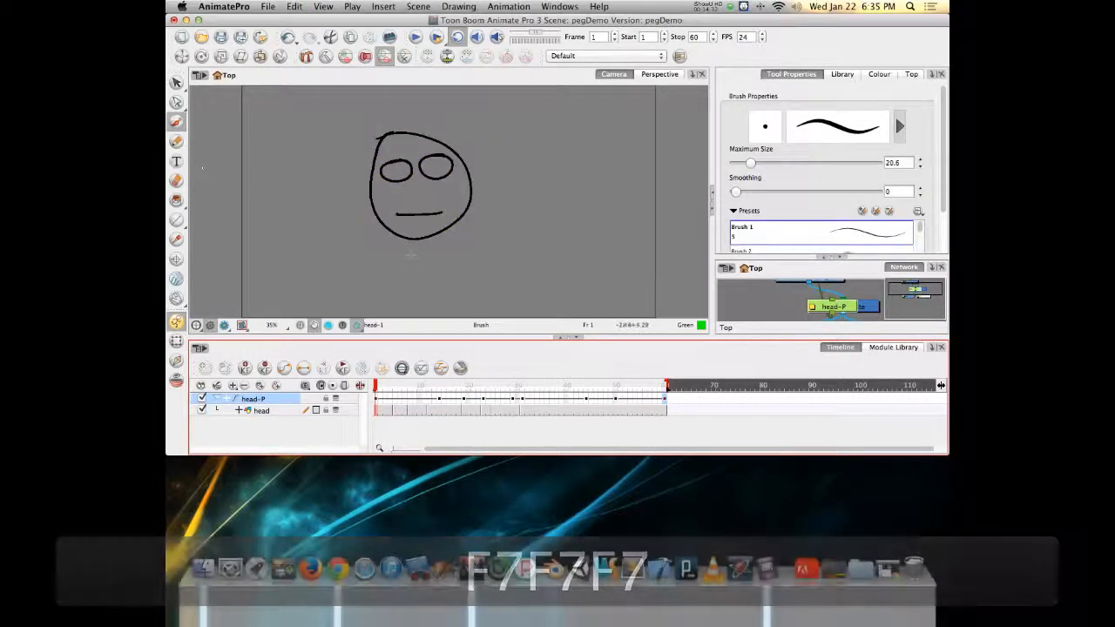
{"action": "left_click", "coordinate": [258, 386]}
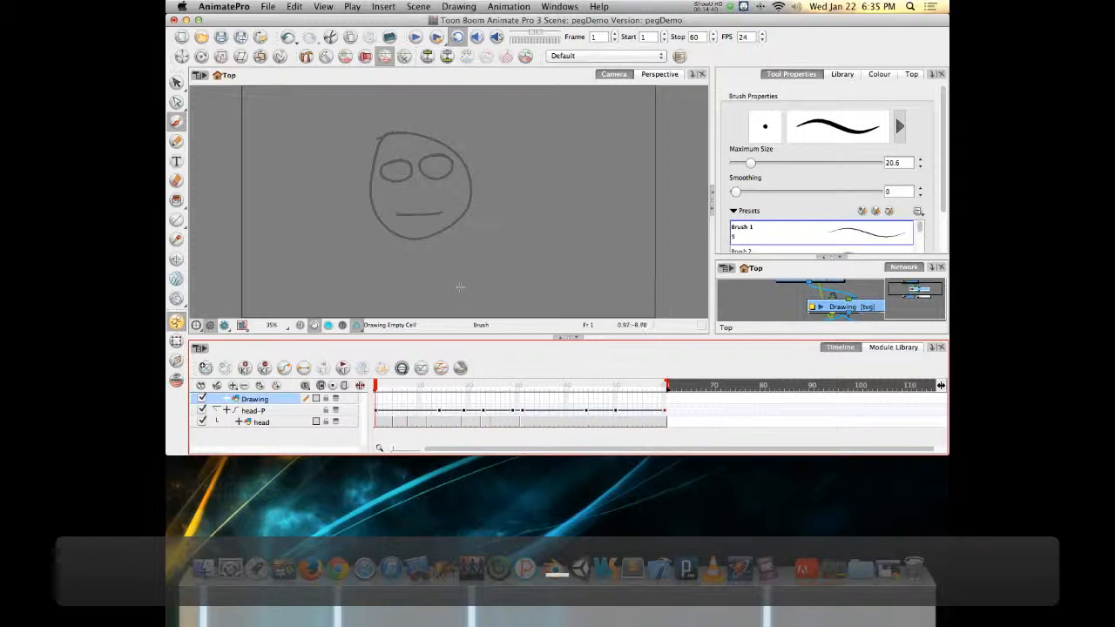
Brush a closed neck, shoulders and torso outline in black below the face on the new drawing layer
{"action": "key", "text": "space"}
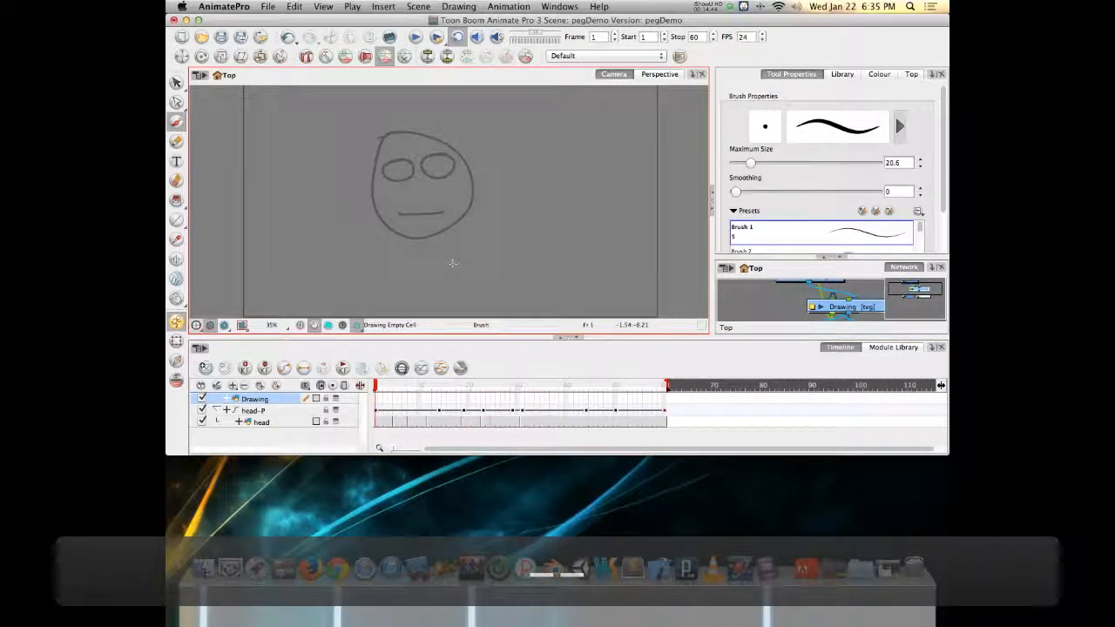
{"action": "key", "text": "1"}
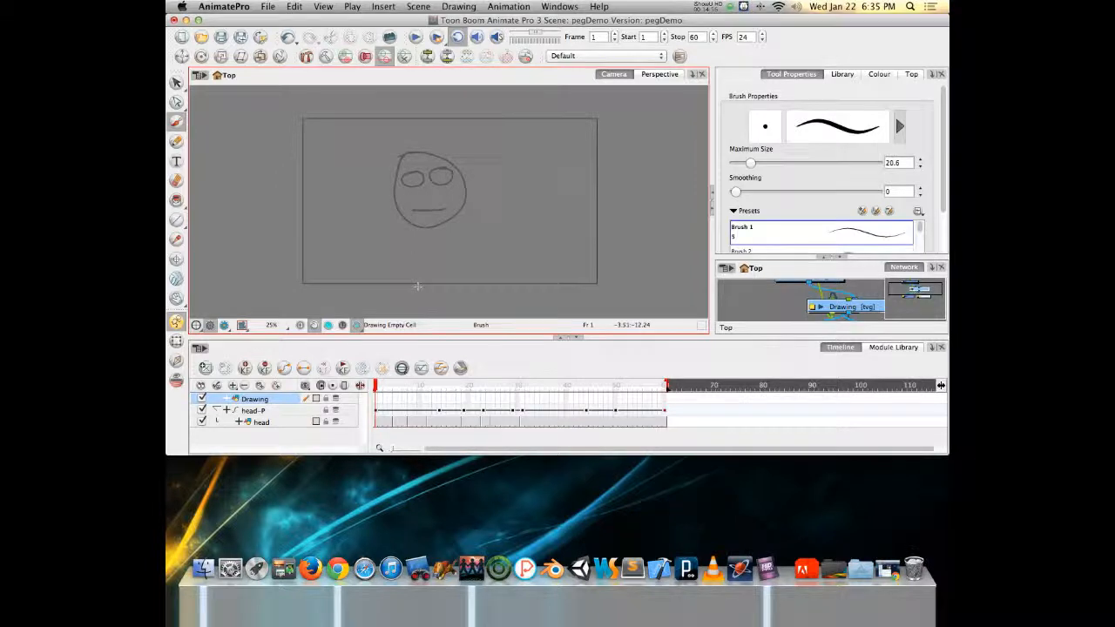
{"action": "key", "text": "2"}
{"action": "key", "text": "2"}
{"action": "key", "text": "1"}
{"action": "key", "text": "1"}
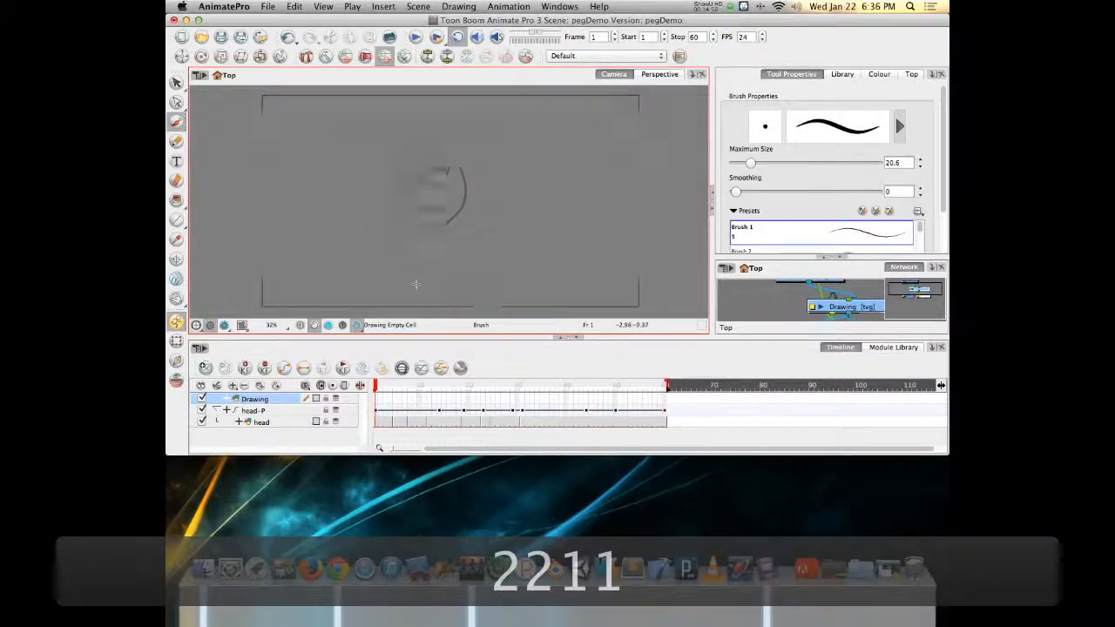
{"action": "left_click_drag", "start_coordinate": [417, 225], "coordinate": [416, 251]}
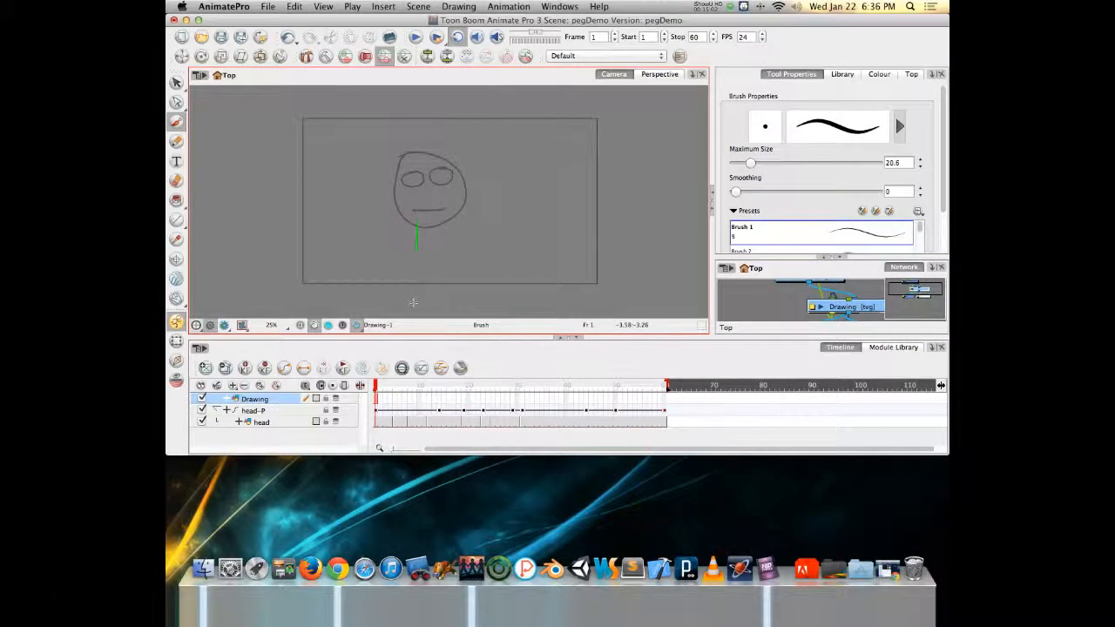
{"action": "key", "text": "super+z"}
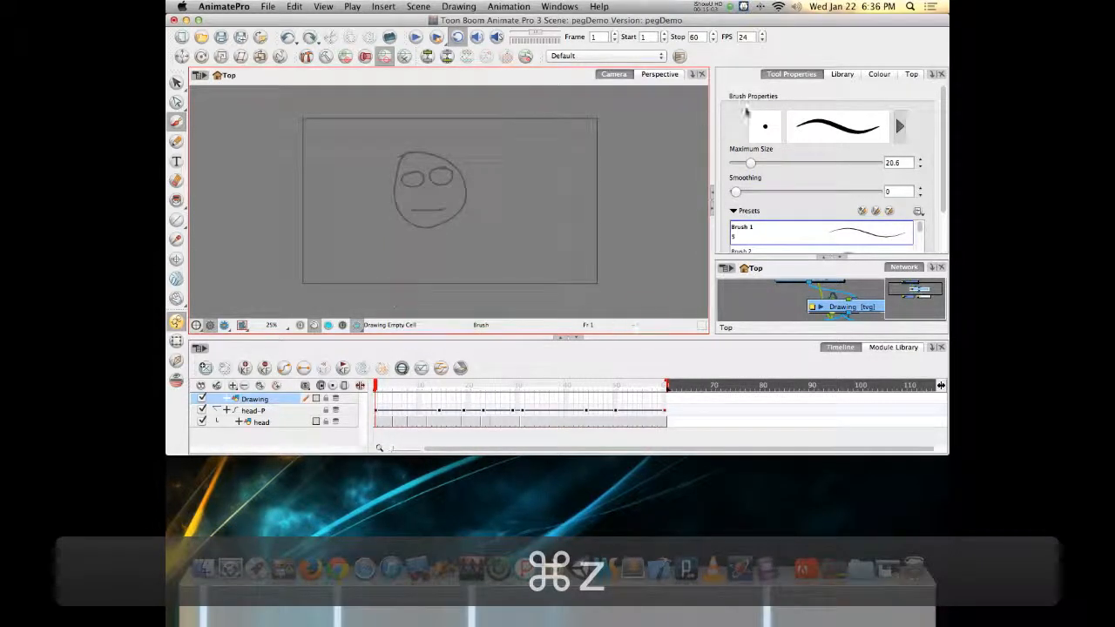
{"action": "left_click", "coordinate": [881, 75]}
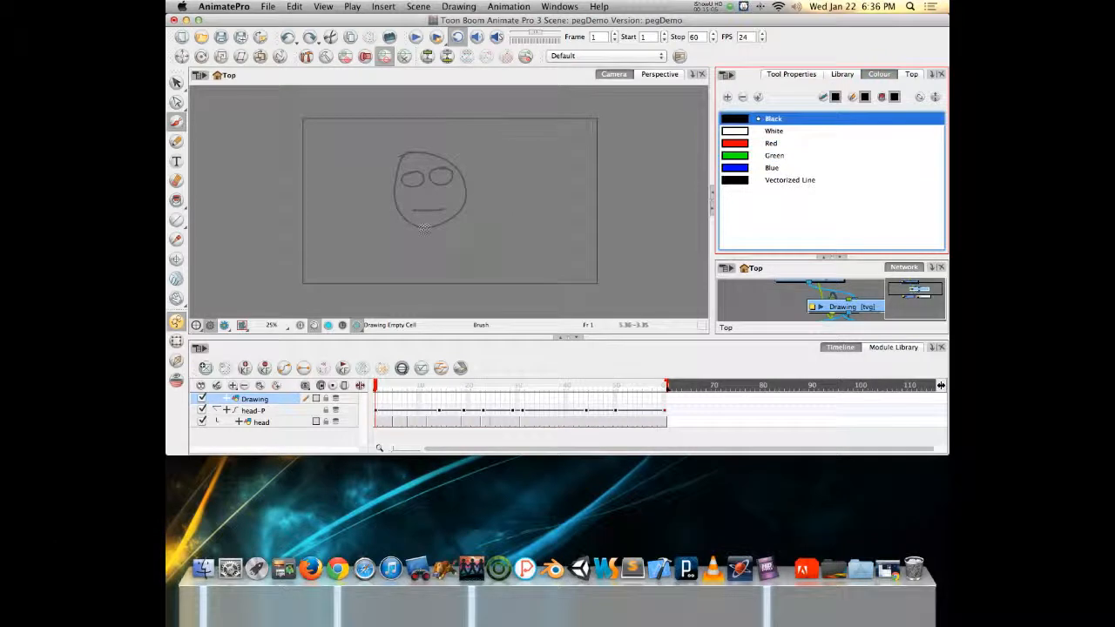
{"action": "left_click_drag", "start_coordinate": [420, 218], "coordinate": [421, 254]}
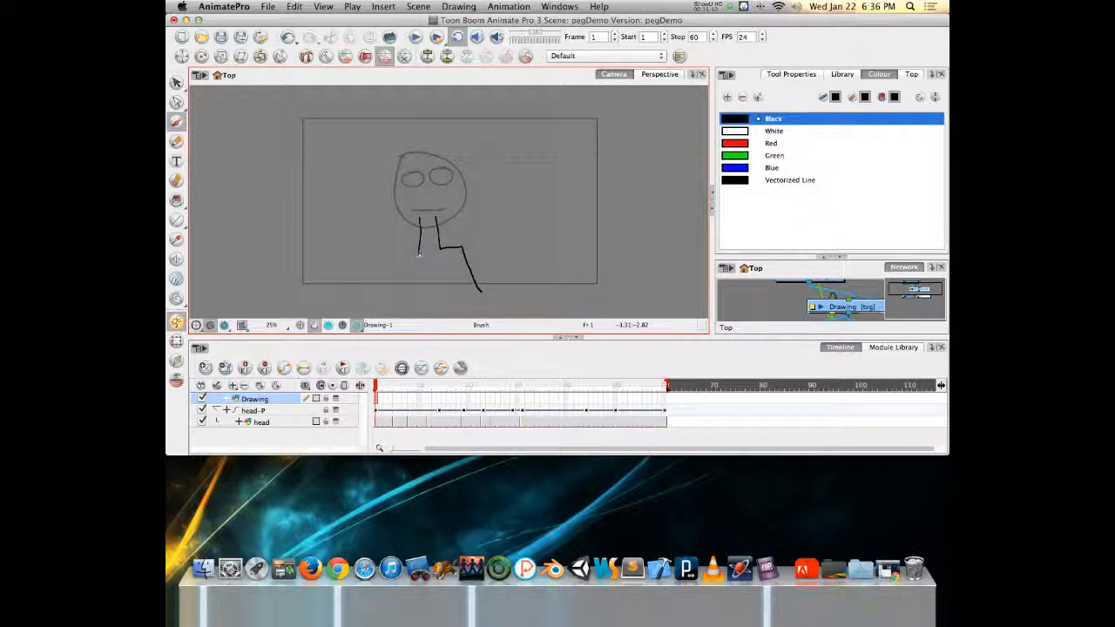
{"action": "left_click_drag", "start_coordinate": [386, 268], "coordinate": [382, 297]}
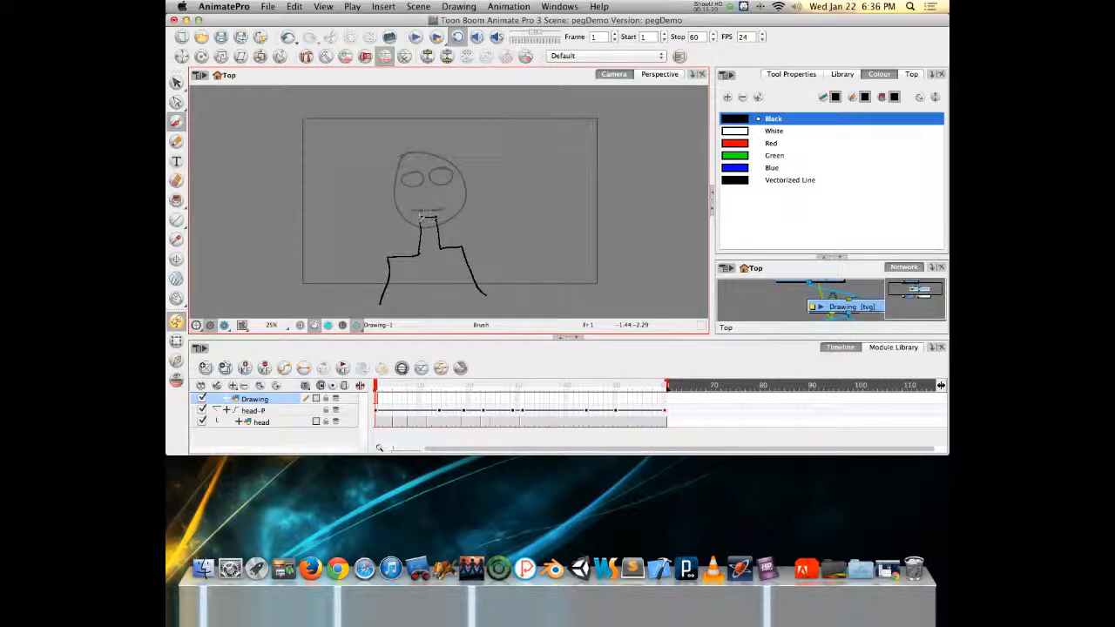
{"action": "left_click_drag", "start_coordinate": [431, 300], "coordinate": [370, 306]}
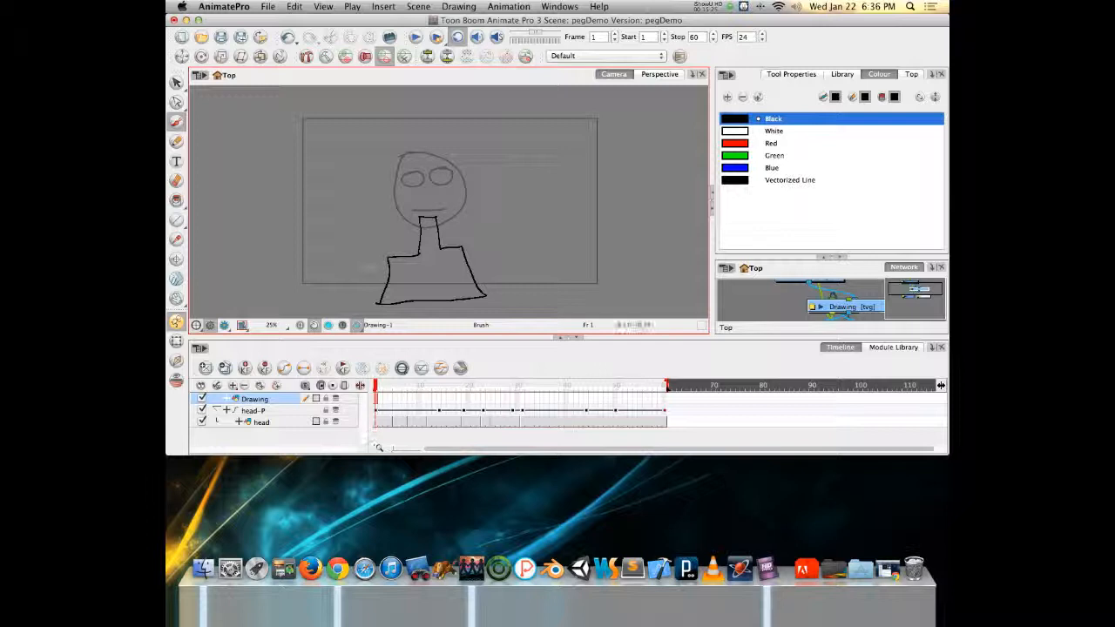
Try filling the closed body outline with red using the Paint tool
{"action": "left_click", "coordinate": [176, 200]}
{"action": "left_click", "coordinate": [738, 143]}
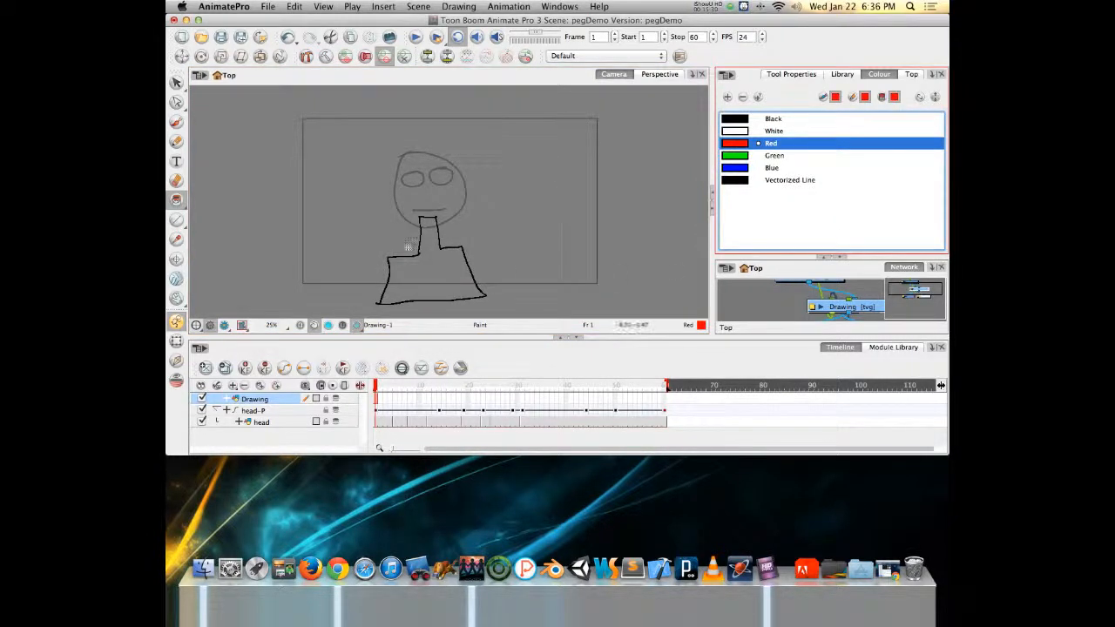
{"action": "left_click", "coordinate": [414, 268]}
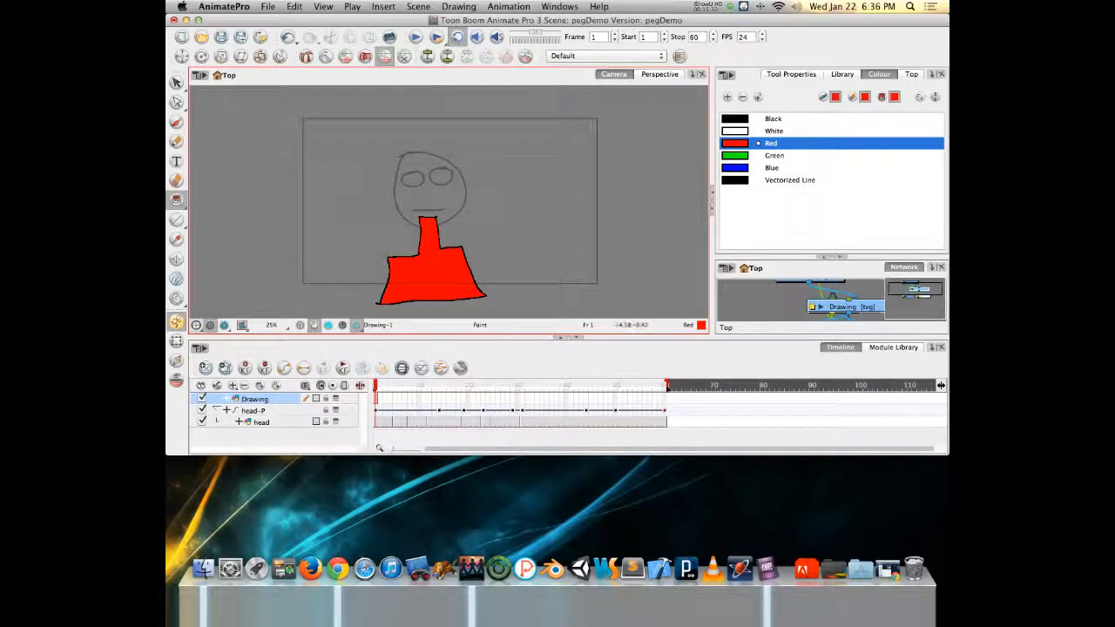
{"action": "key", "text": "super+z"}
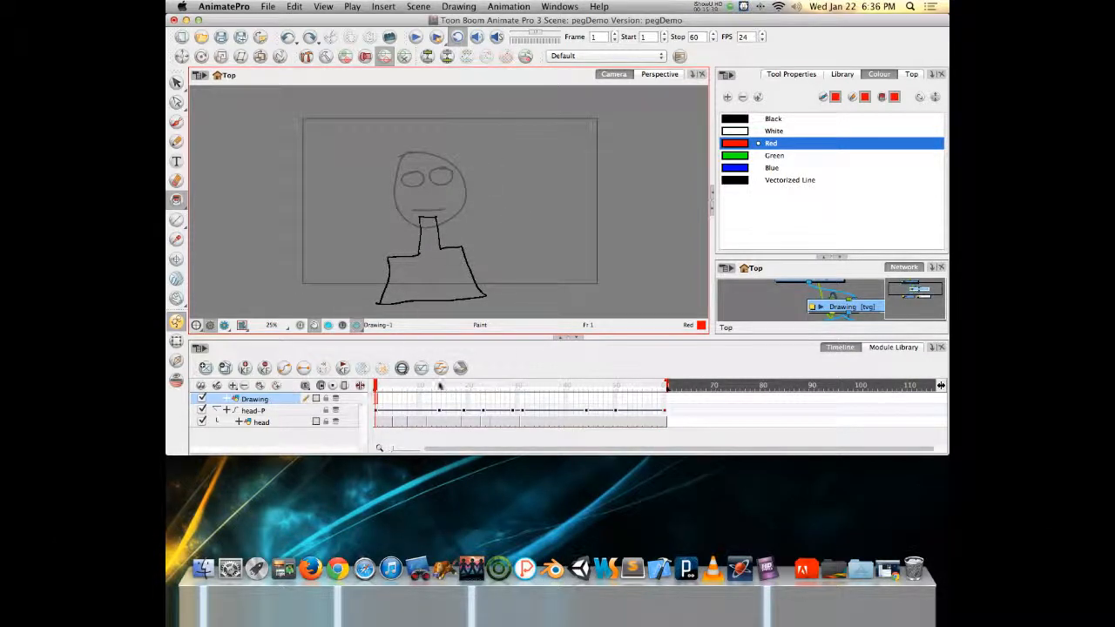
Extend the body drawing's exposure to frame 60 and parent its layer to the head-P peg
{"action": "left_click", "coordinate": [666, 404]}
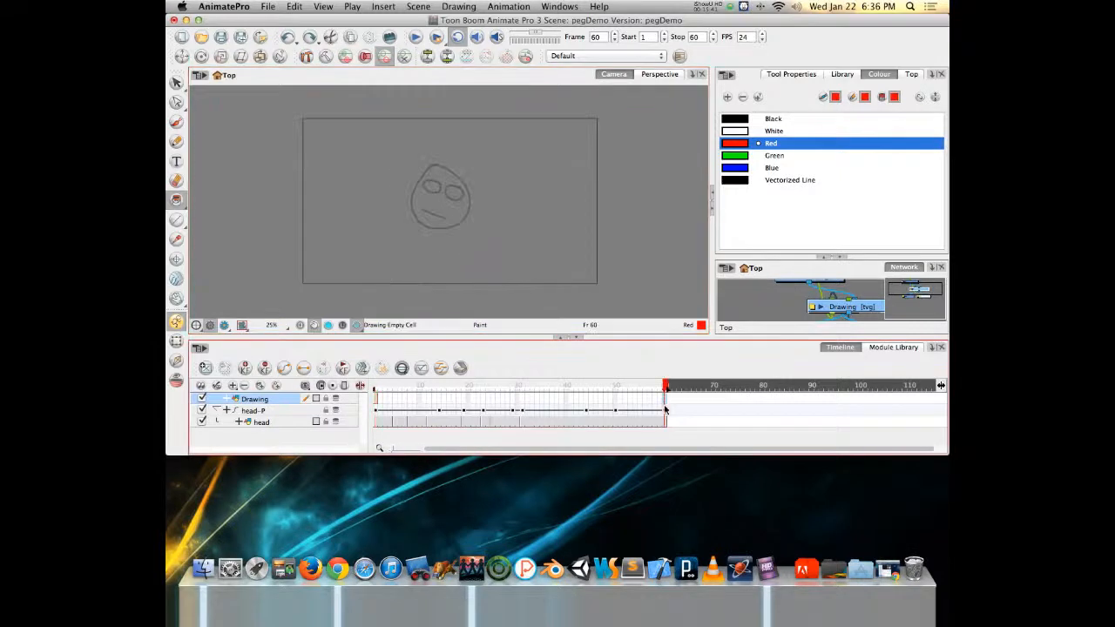
{"action": "key", "text": "F5"}
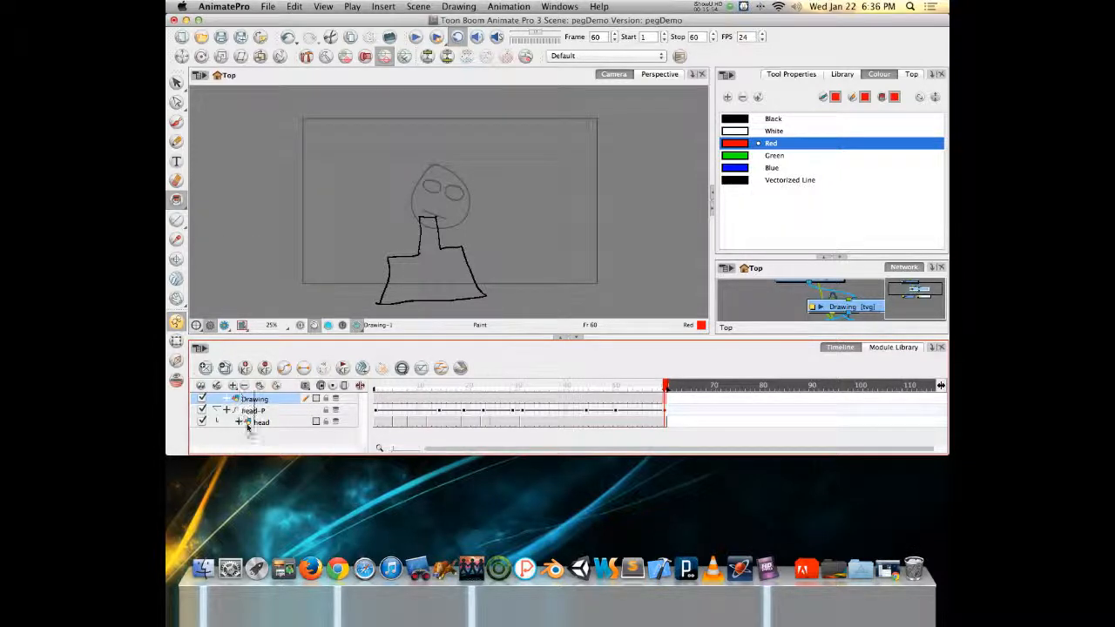
{"action": "left_click_drag", "start_coordinate": [241, 417], "coordinate": [243, 425]}
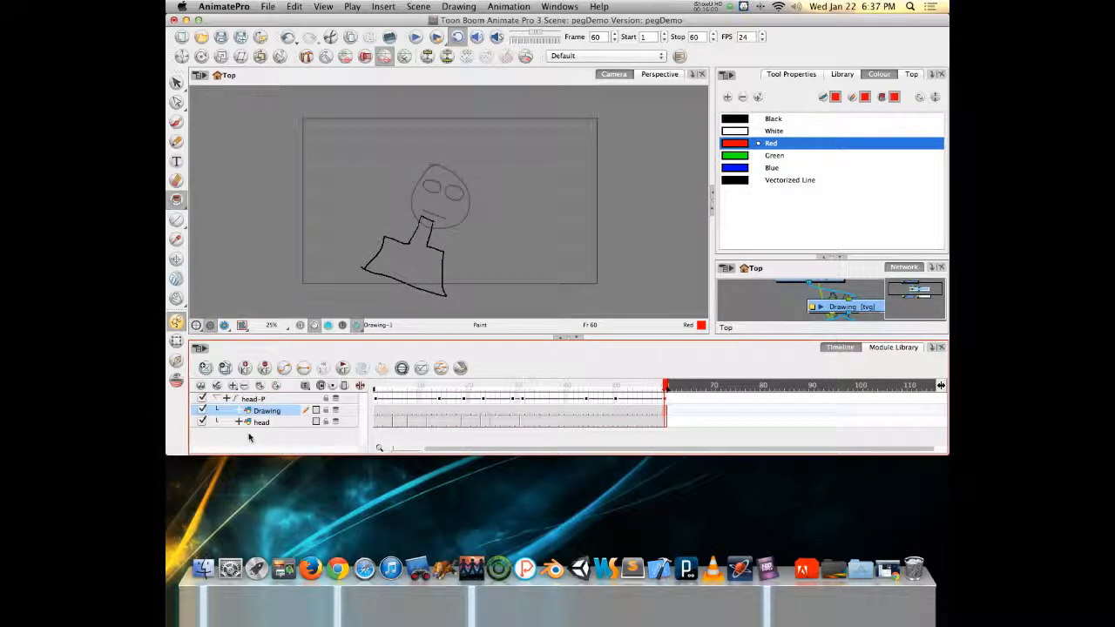
{"action": "left_click", "coordinate": [380, 385]}
{"action": "mouse_move", "coordinate": [380, 385]}
{"action": "left_mouse_down"}
{"action": "mouse_move", "coordinate": [667, 344]}
{"action": "mouse_move", "coordinate": [321, 346]}
{"action": "left_mouse_up"}
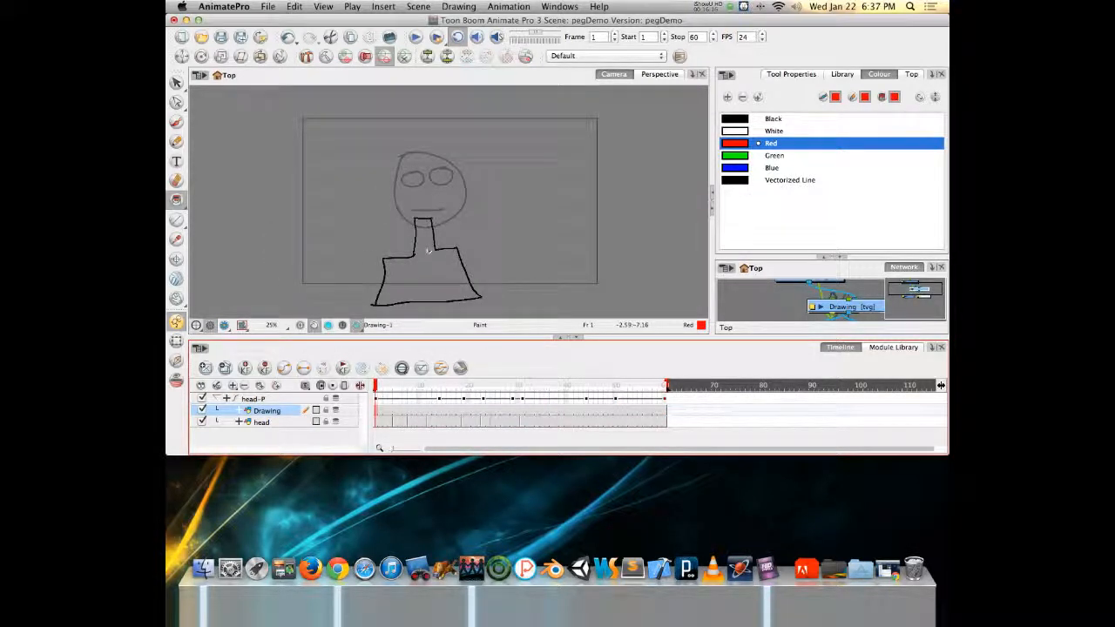
Erase the torso's lower corner ends and delete its bottom line
{"action": "scroll", "coordinate": [338, 244], "scroll_direction": "down", "scroll_amount": 5}
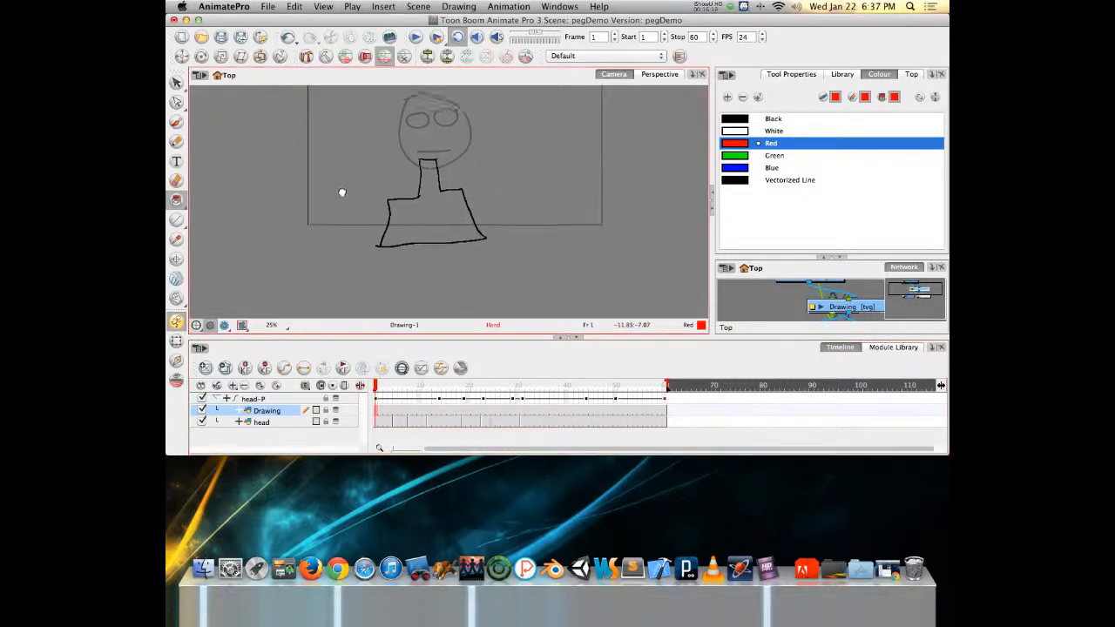
{"action": "left_click", "coordinate": [176, 180]}
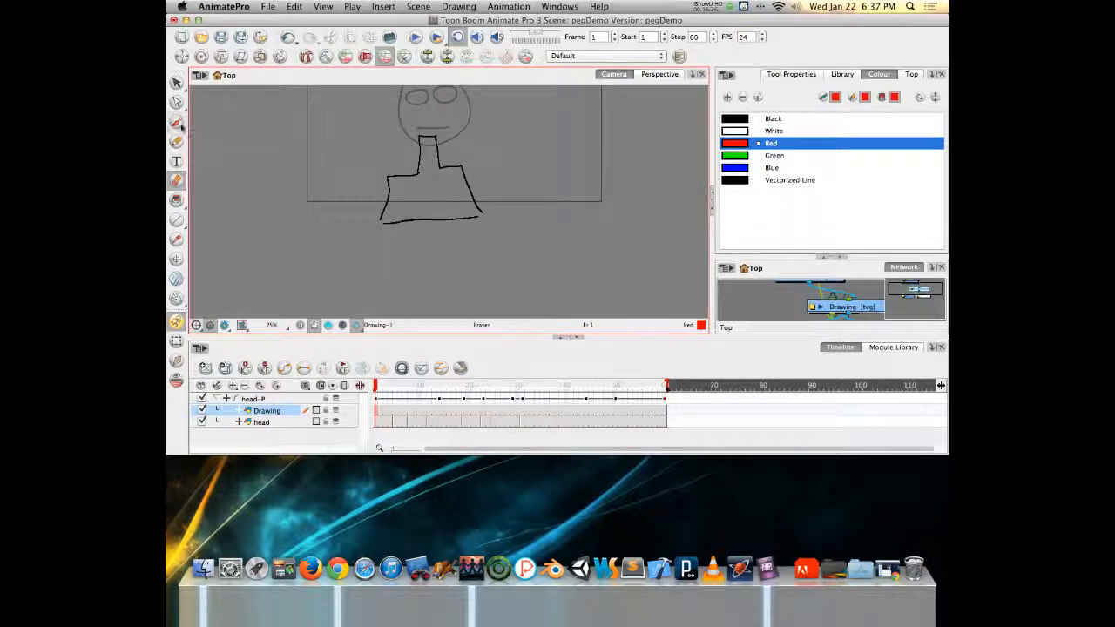
{"action": "left_click", "coordinate": [176, 81]}
{"action": "left_click", "coordinate": [437, 216]}
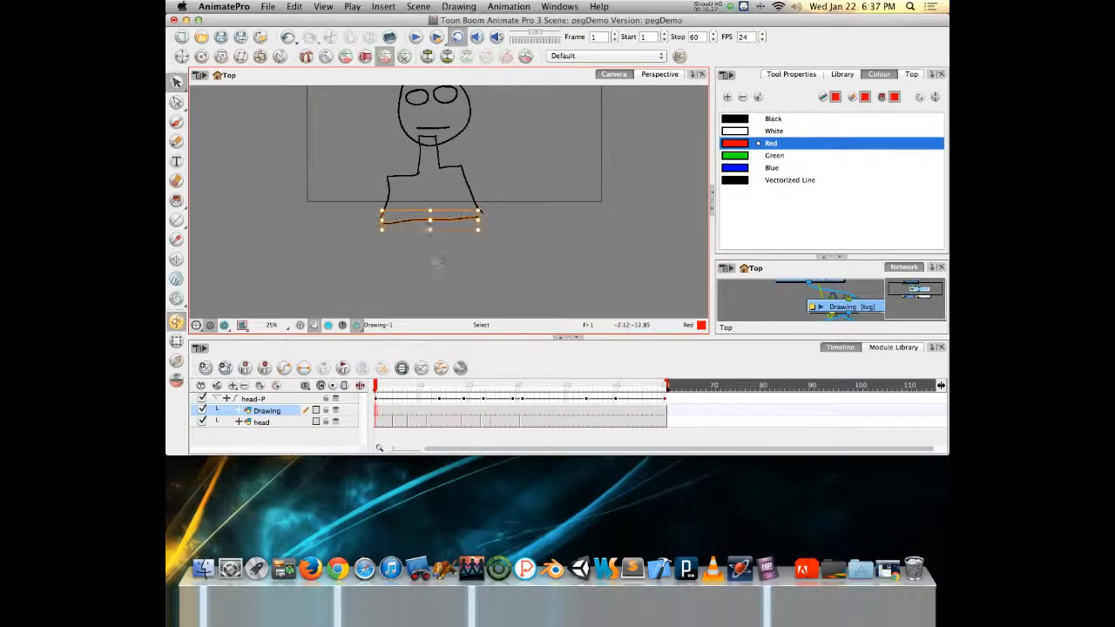
{"action": "key", "text": "Delete"}
Brush both arms with hands and a longer lower torso in black, continuing from the shoulder lines
{"action": "left_click", "coordinate": [176, 121]}
{"action": "left_click_drag", "start_coordinate": [381, 217], "coordinate": [378, 258]}
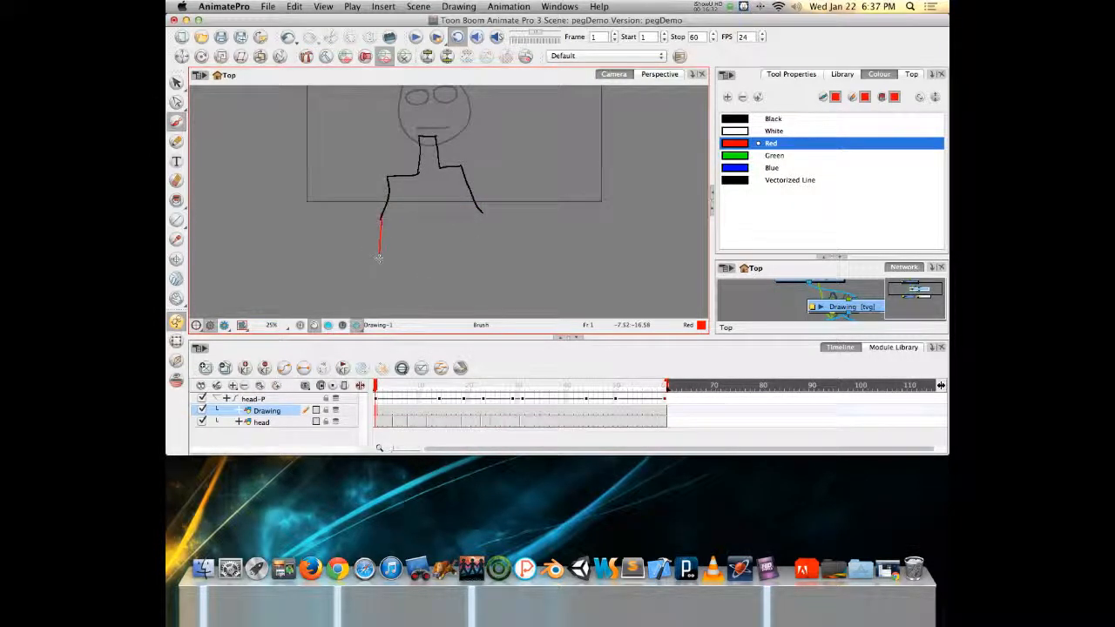
{"action": "key", "text": "super+z"}
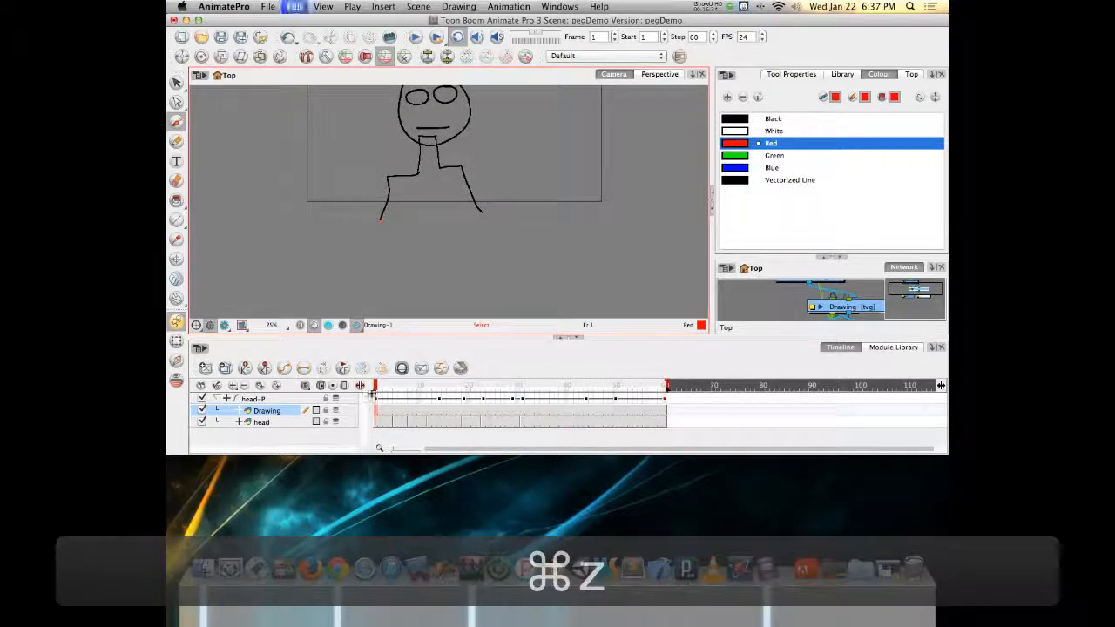
{"action": "left_click", "coordinate": [738, 120]}
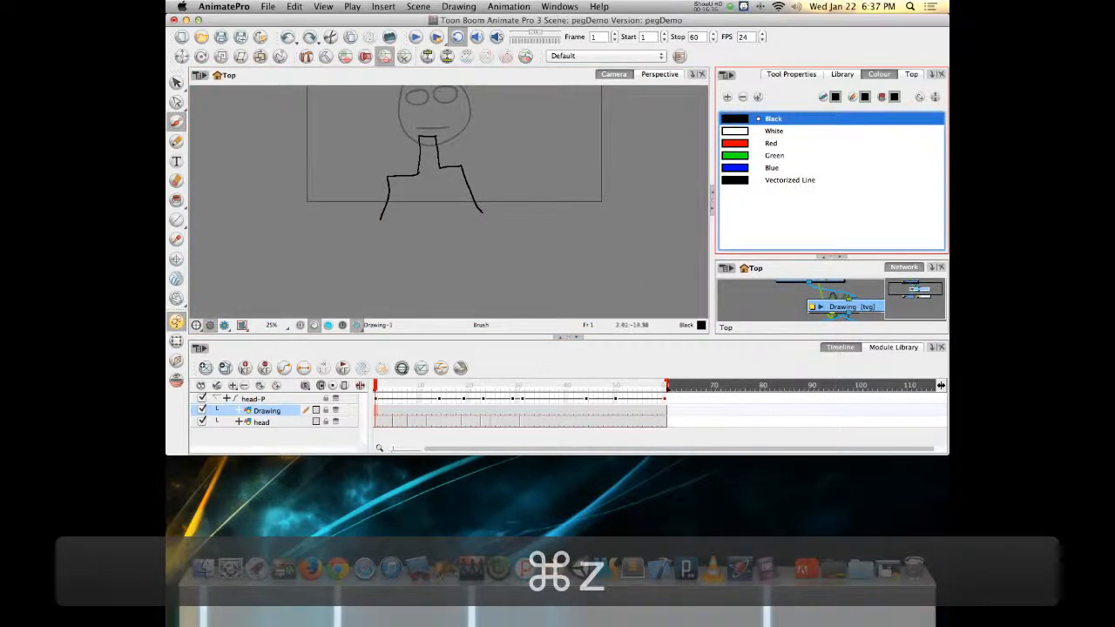
{"action": "mouse_move", "coordinate": [477, 207]}
{"action": "left_mouse_down"}
{"action": "mouse_move", "coordinate": [495, 273]}
{"action": "mouse_move", "coordinate": [472, 246]}
{"action": "mouse_move", "coordinate": [488, 306]}
{"action": "mouse_move", "coordinate": [491, 272]}
{"action": "left_mouse_up"}
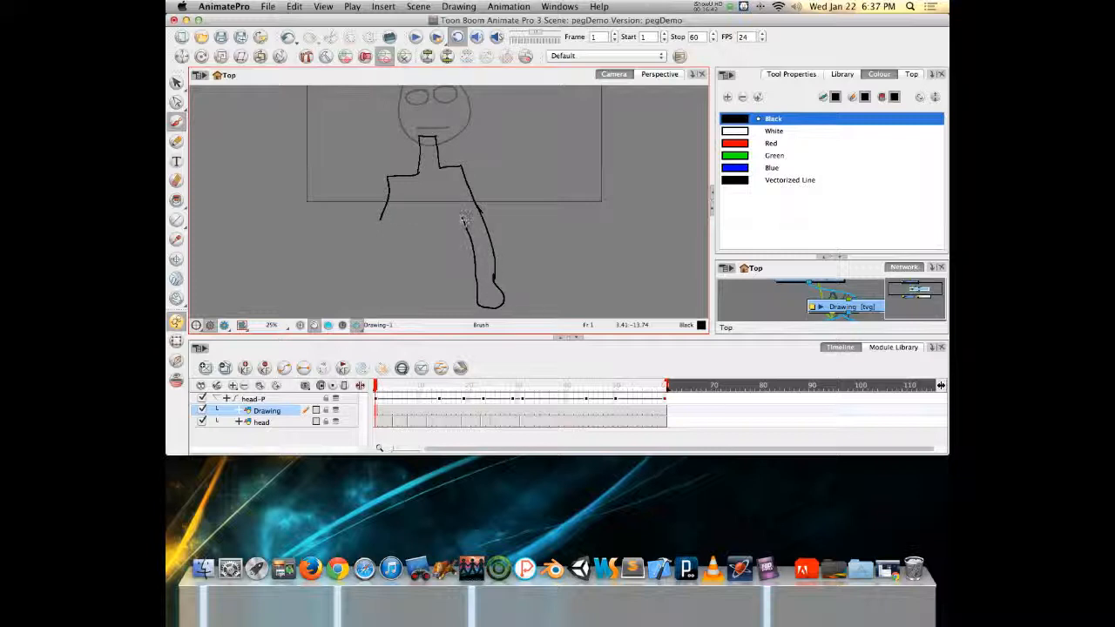
{"action": "mouse_move", "coordinate": [457, 275]}
{"action": "left_mouse_down"}
{"action": "mouse_move", "coordinate": [397, 272]}
{"action": "mouse_move", "coordinate": [396, 229]}
{"action": "mouse_move", "coordinate": [366, 297]}
{"action": "mouse_move", "coordinate": [327, 299]}
{"action": "mouse_move", "coordinate": [339, 277]}
{"action": "mouse_move", "coordinate": [353, 280]}
{"action": "mouse_move", "coordinate": [383, 213]}
{"action": "left_mouse_up"}
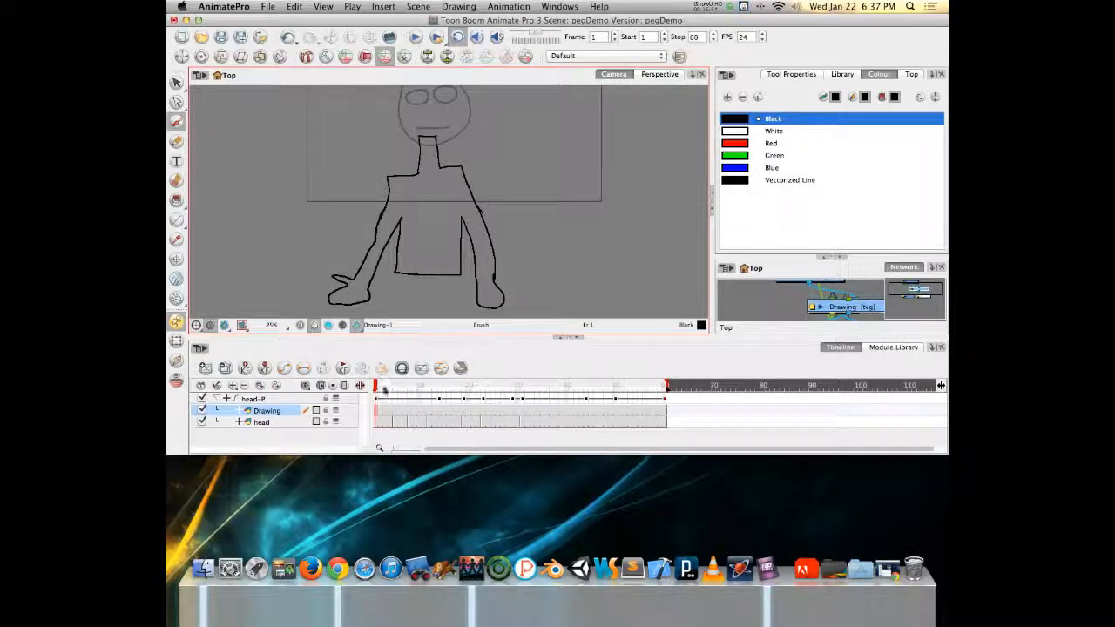
Scrub the timeline to frame 36 to check the body's motion and rename the body drawing layer neck
{"action": "mouse_move", "coordinate": [376, 386]}
{"action": "left_mouse_down"}
{"action": "mouse_move", "coordinate": [575, 377]}
{"action": "mouse_move", "coordinate": [600, 370]}
{"action": "mouse_move", "coordinate": [440, 376]}
{"action": "mouse_move", "coordinate": [591, 359]}
{"action": "mouse_move", "coordinate": [406, 374]}
{"action": "mouse_move", "coordinate": [564, 374]}
{"action": "mouse_move", "coordinate": [404, 376]}
{"action": "mouse_move", "coordinate": [659, 378]}
{"action": "mouse_move", "coordinate": [448, 378]}
{"action": "mouse_move", "coordinate": [354, 355]}
{"action": "mouse_move", "coordinate": [576, 357]}
{"action": "mouse_move", "coordinate": [383, 333]}
{"action": "mouse_move", "coordinate": [542, 335]}
{"action": "mouse_move", "coordinate": [478, 341]}
{"action": "mouse_move", "coordinate": [471, 326]}
{"action": "mouse_move", "coordinate": [435, 324]}
{"action": "mouse_move", "coordinate": [493, 328]}
{"action": "mouse_move", "coordinate": [398, 325]}
{"action": "mouse_move", "coordinate": [534, 323]}
{"action": "mouse_move", "coordinate": [388, 322]}
{"action": "mouse_move", "coordinate": [496, 314]}
{"action": "mouse_move", "coordinate": [387, 322]}
{"action": "mouse_move", "coordinate": [561, 332]}
{"action": "left_mouse_up"}
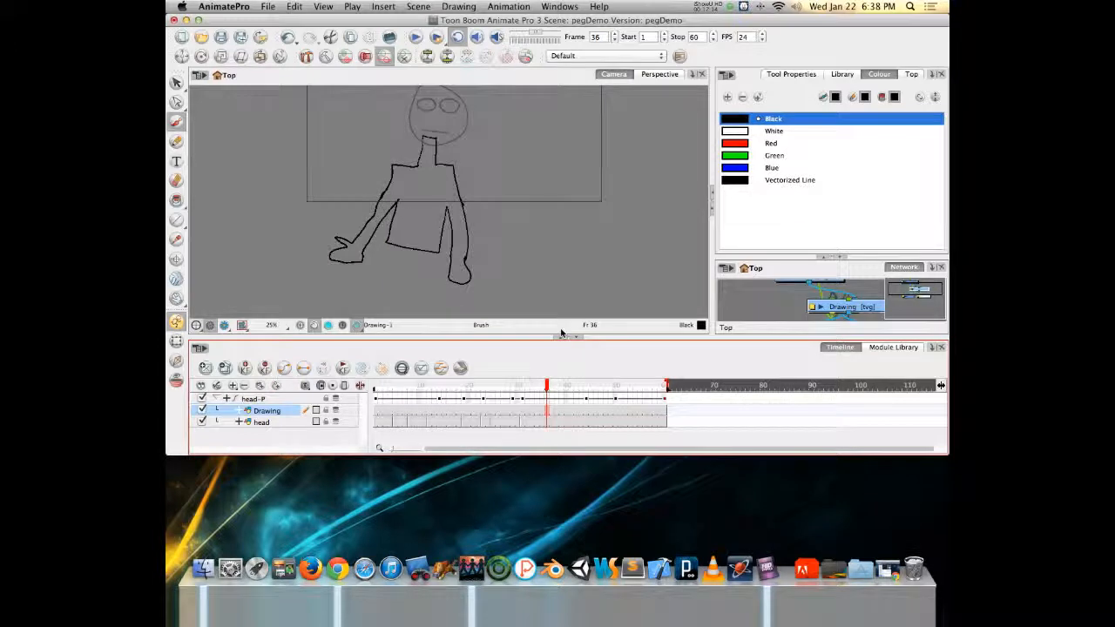
{"action": "double_click", "coordinate": [268, 411]}
{"action": "type", "text": "ne"}
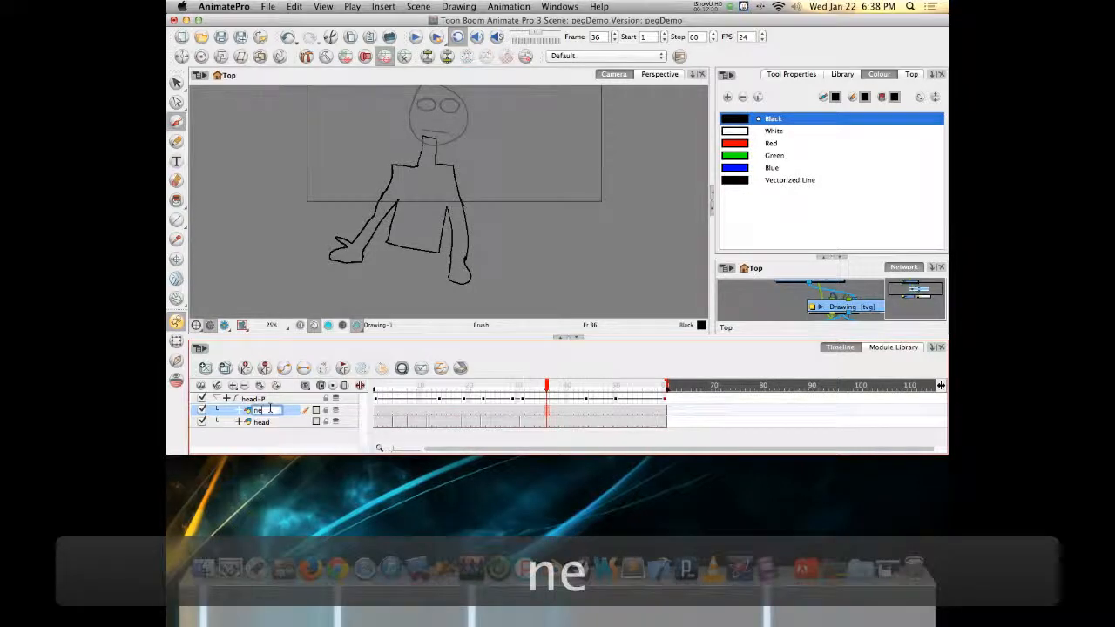
{"action": "type", "text": "ck"}
{"action": "key", "text": "Return"}
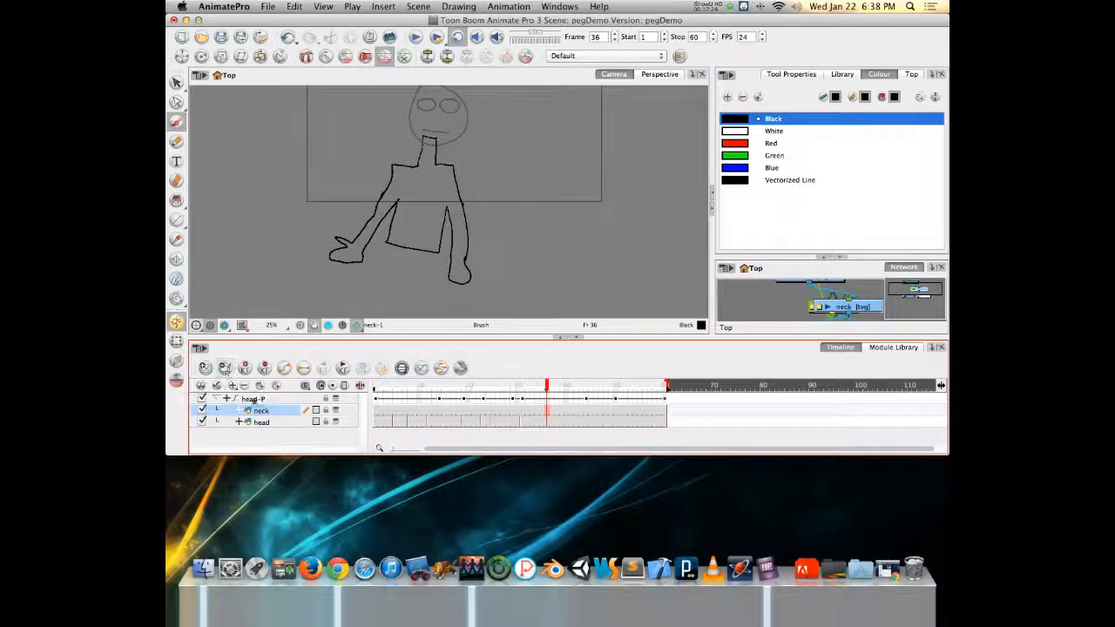
Try parenting the neck layer to the head layer, and the head layer to the neck layer
{"action": "left_click_drag", "start_coordinate": [260, 414], "coordinate": [237, 421]}
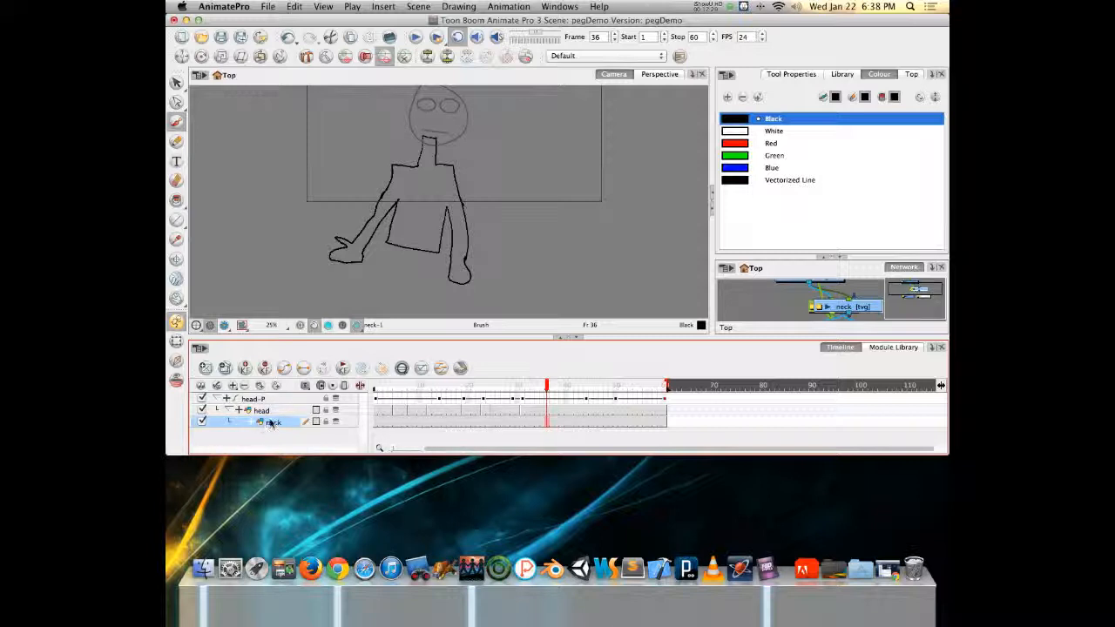
{"action": "left_click_drag", "start_coordinate": [277, 422], "coordinate": [239, 400]}
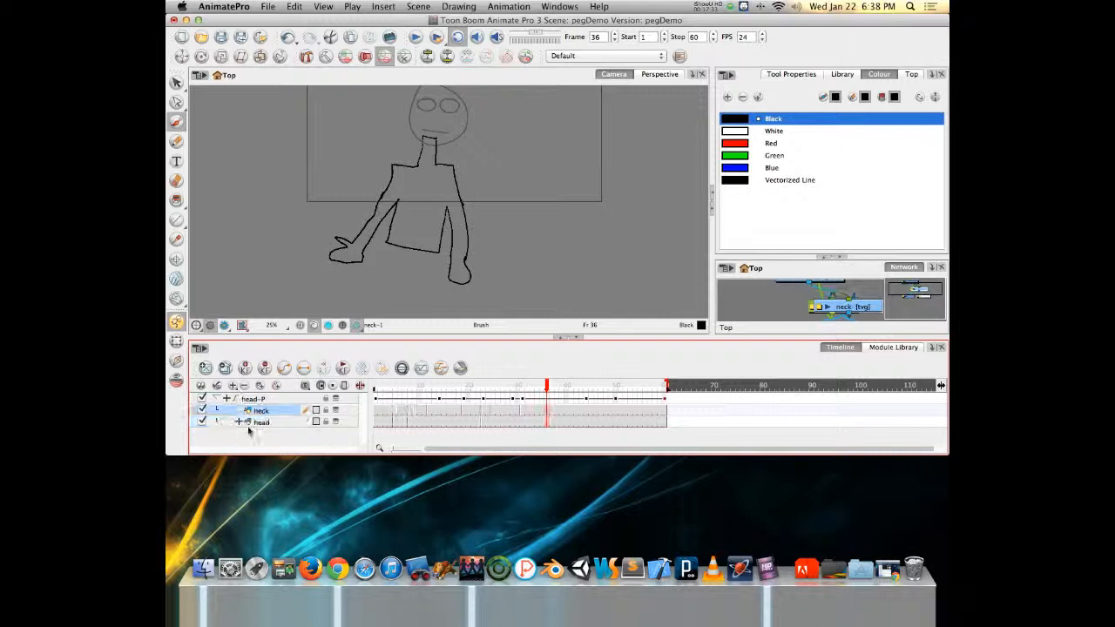
{"action": "left_click", "coordinate": [252, 422]}
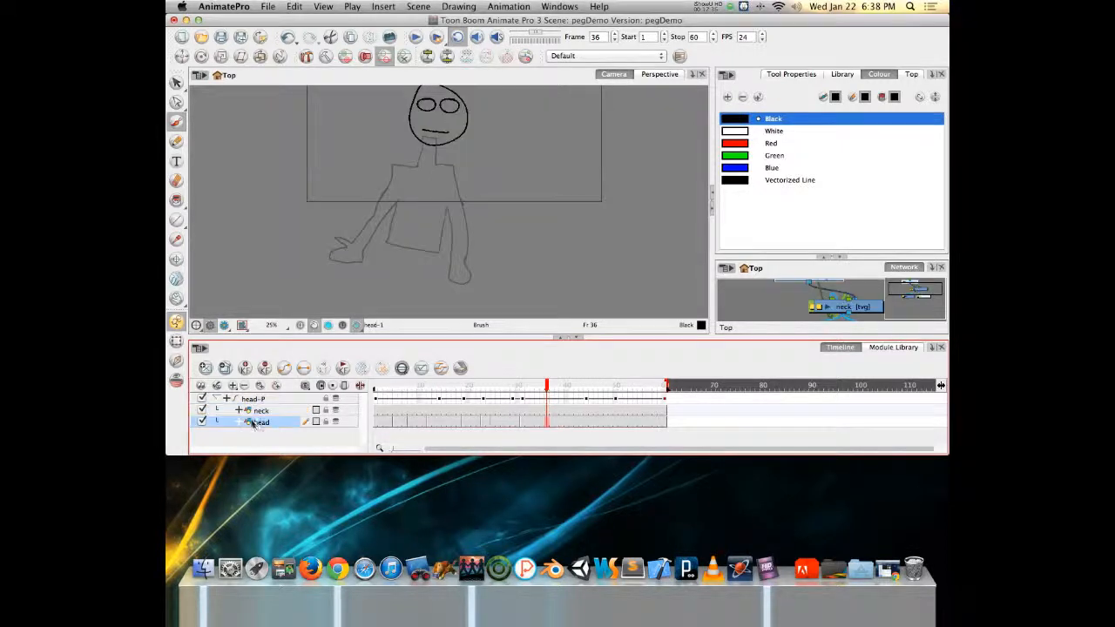
{"action": "left_click_drag", "start_coordinate": [220, 415], "coordinate": [248, 410]}
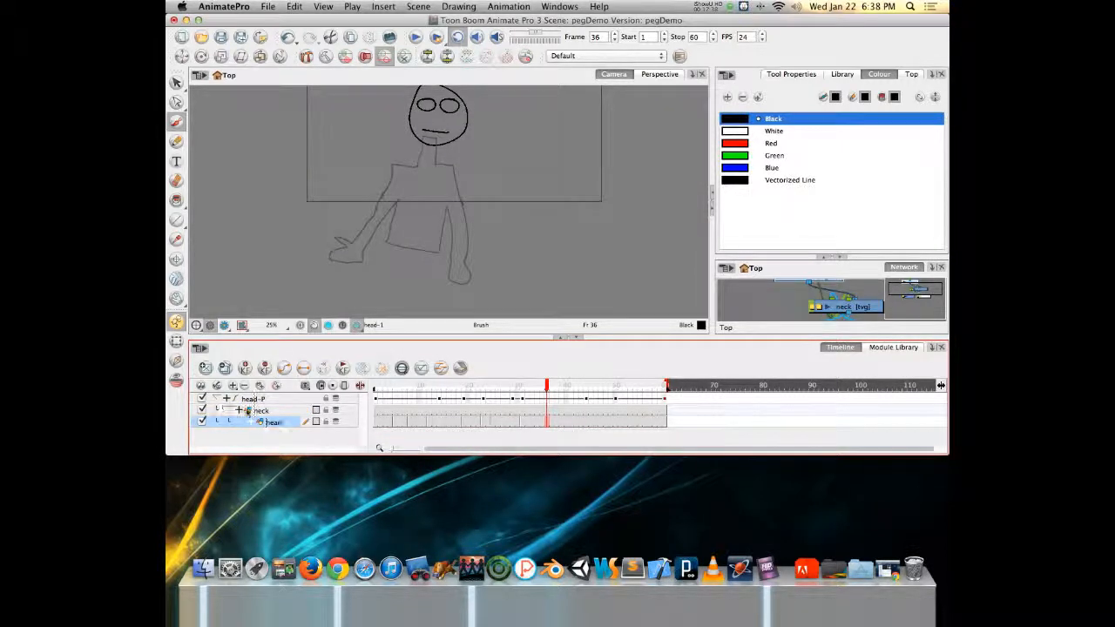
{"action": "key", "text": "super+z"}
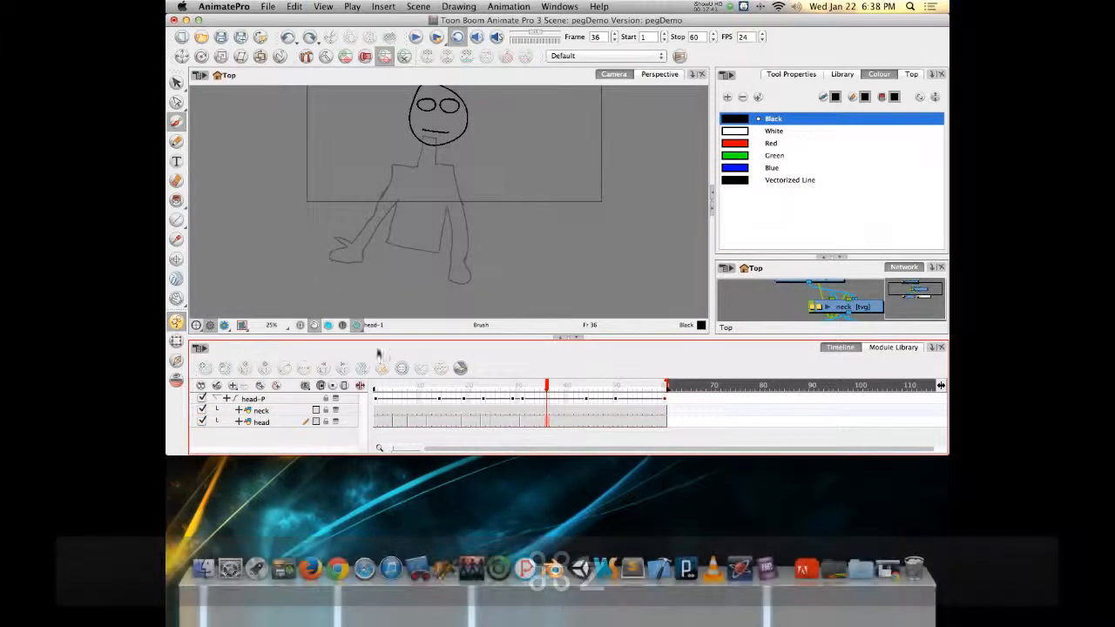
Select the neck layer, return to frame 1 and add a parent peg to the layer
{"action": "left_click", "coordinate": [394, 412]}
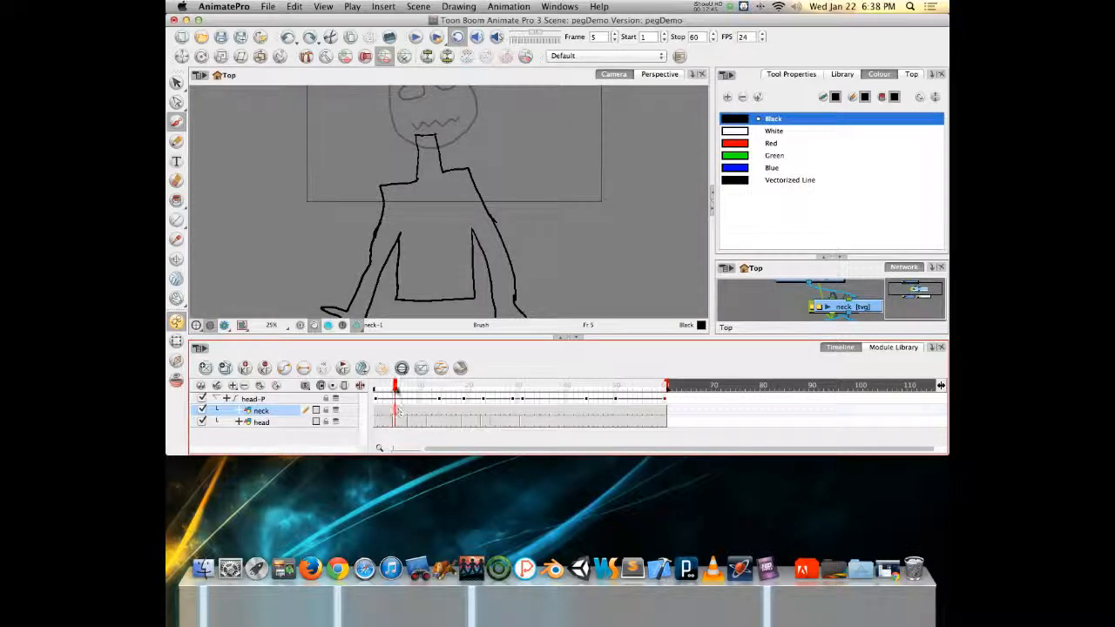
{"action": "left_click_drag", "start_coordinate": [395, 385], "coordinate": [360, 386]}
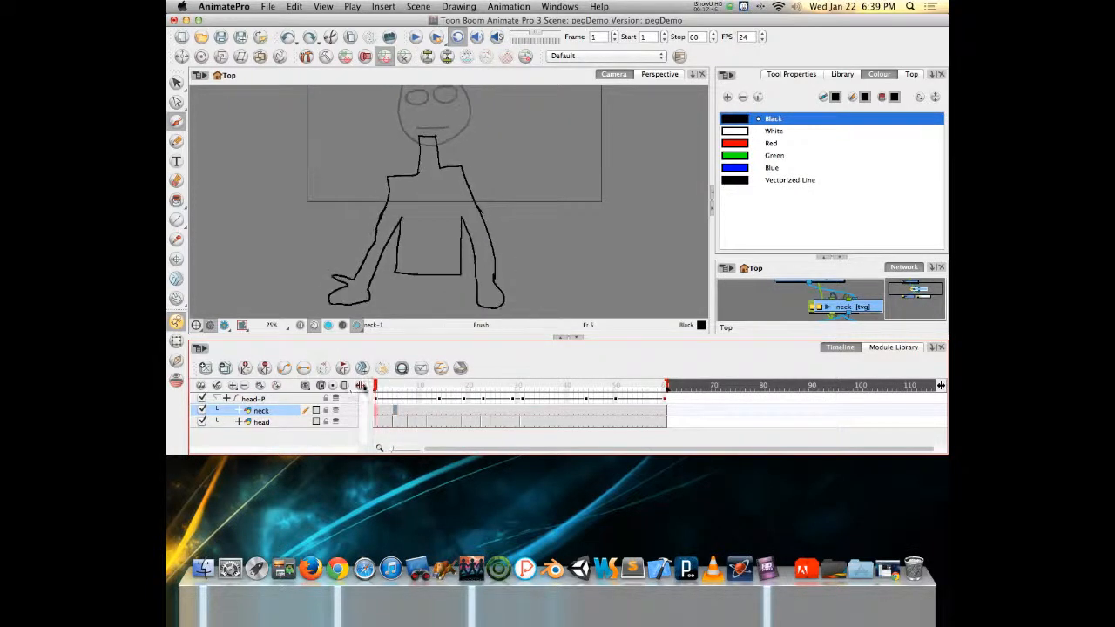
{"action": "left_click", "coordinate": [277, 386]}
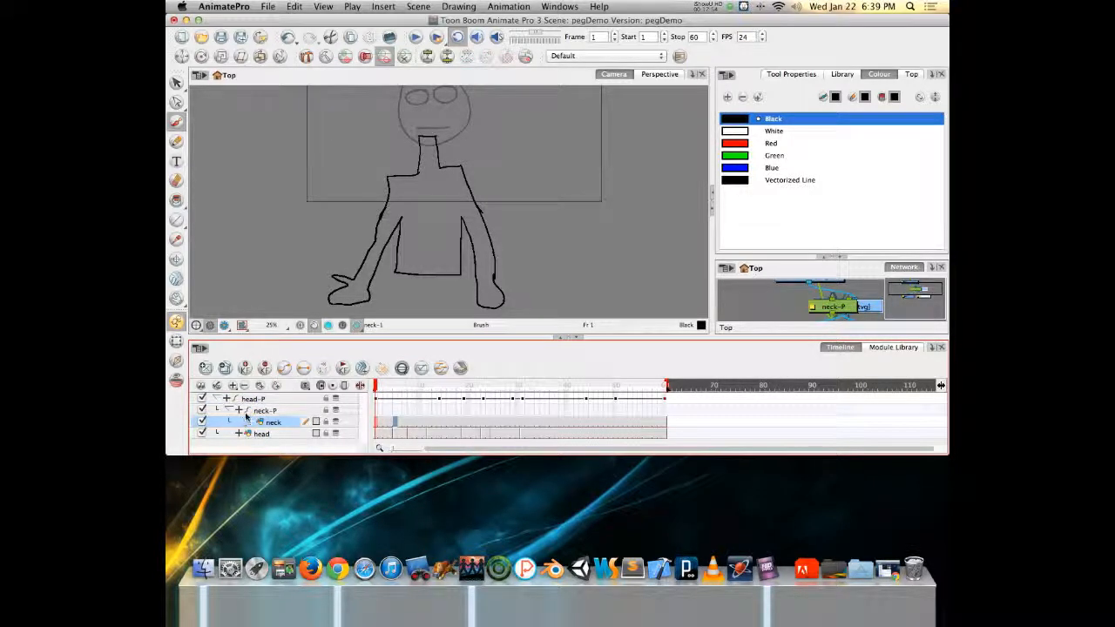
Select the neck-P peg, go to frame 10 and place its rotation pivot at the base of the neck
{"action": "left_click", "coordinate": [263, 410]}
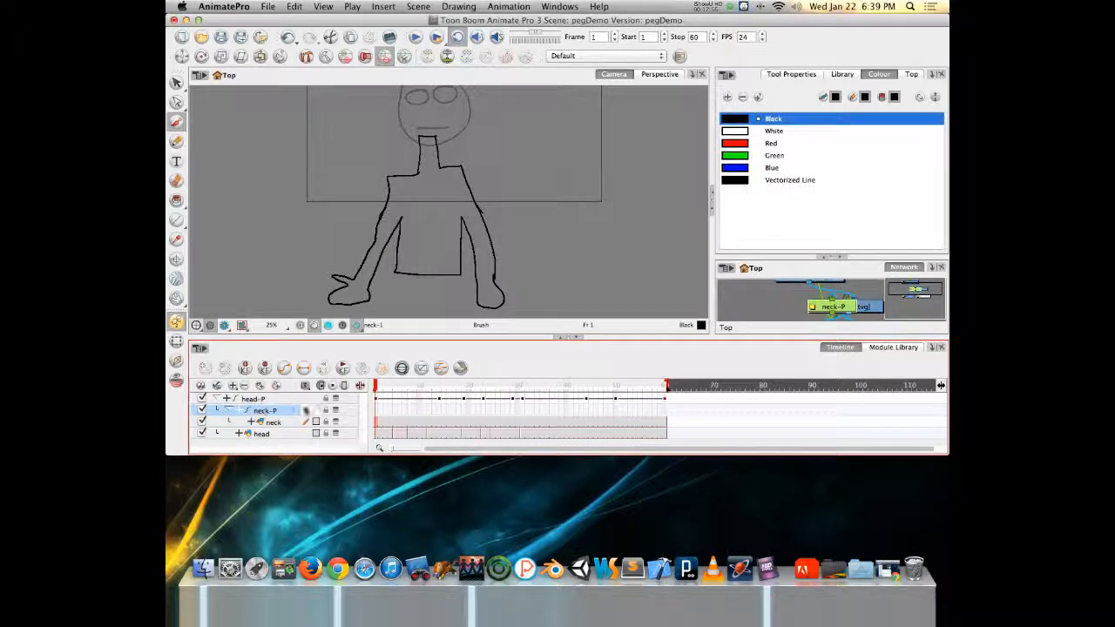
{"action": "left_click_drag", "start_coordinate": [376, 385], "coordinate": [420, 379]}
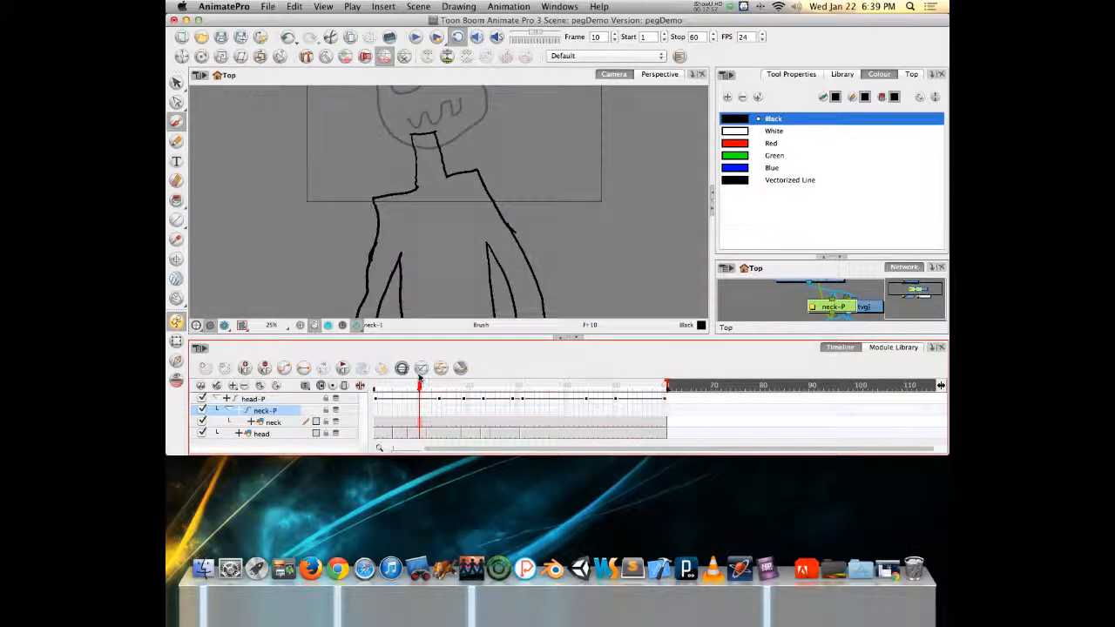
{"action": "left_click", "coordinate": [201, 57]}
{"action": "left_click_drag", "start_coordinate": [455, 106], "coordinate": [429, 155]}
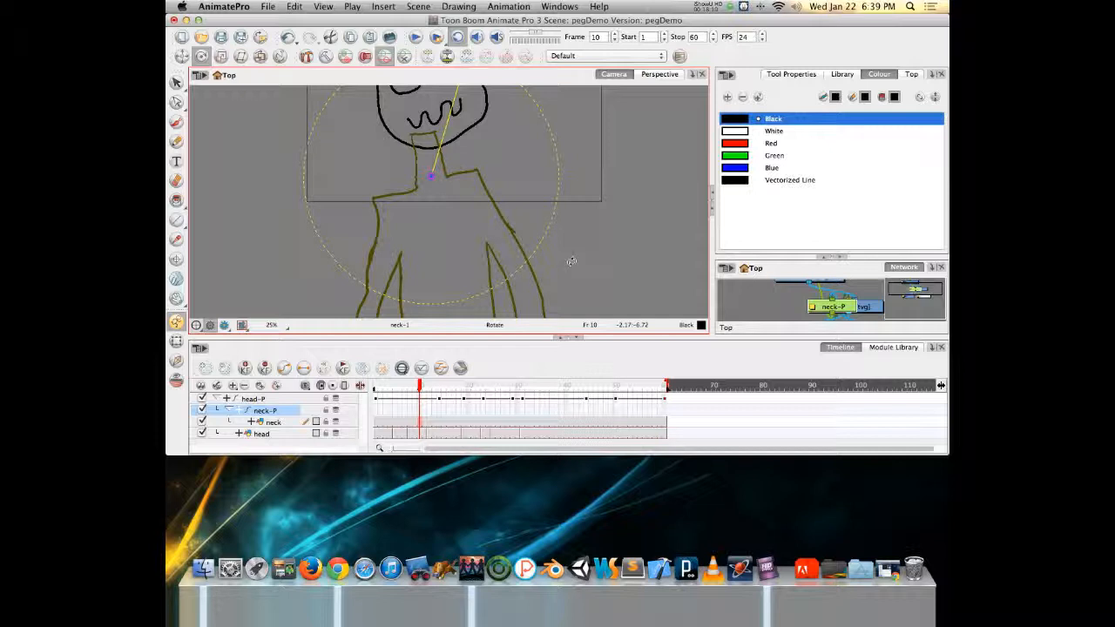
Rotate the body with the neck-P peg at frame 14 and at frame 1
{"action": "mouse_move", "coordinate": [420, 385]}
{"action": "left_mouse_down"}
{"action": "mouse_move", "coordinate": [342, 380]}
{"action": "mouse_move", "coordinate": [439, 383]}
{"action": "left_mouse_up"}
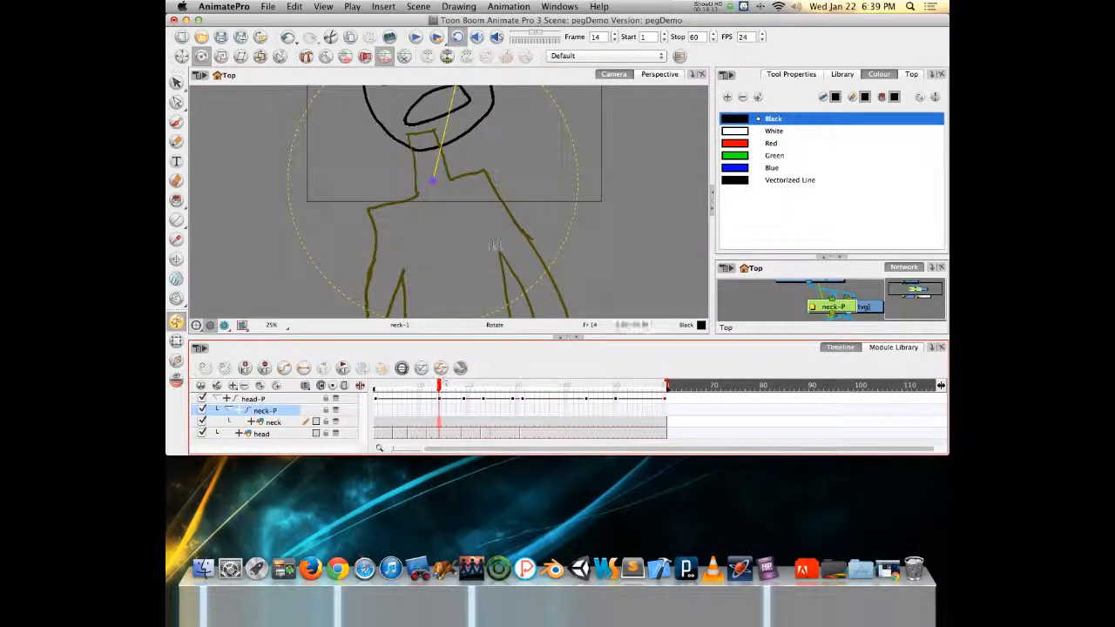
{"action": "left_click_drag", "start_coordinate": [593, 209], "coordinate": [576, 257]}
{"action": "left_click_drag", "start_coordinate": [439, 389], "coordinate": [357, 386]}
{"action": "left_click_drag", "start_coordinate": [344, 252], "coordinate": [410, 284]}
At frame 24, rotate the body and translate it slightly right so the neck sits under the head
{"action": "left_click_drag", "start_coordinate": [375, 388], "coordinate": [487, 385]}
{"action": "left_click_drag", "start_coordinate": [364, 244], "coordinate": [414, 270]}
{"action": "key", "text": "alt+2"}
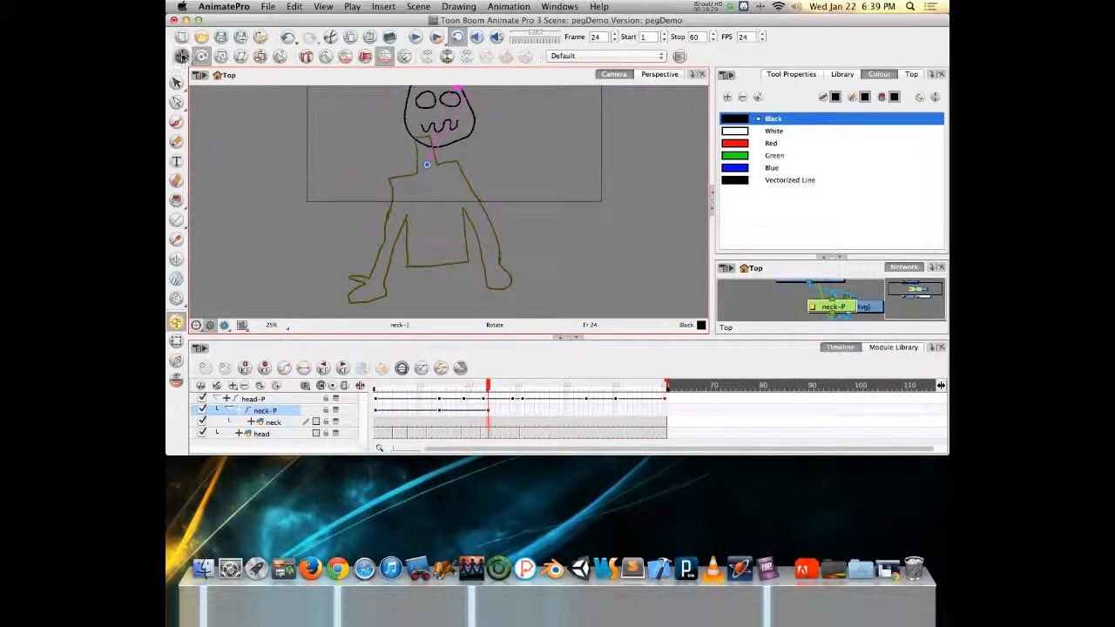
{"action": "left_click_drag", "start_coordinate": [422, 195], "coordinate": [436, 196]}
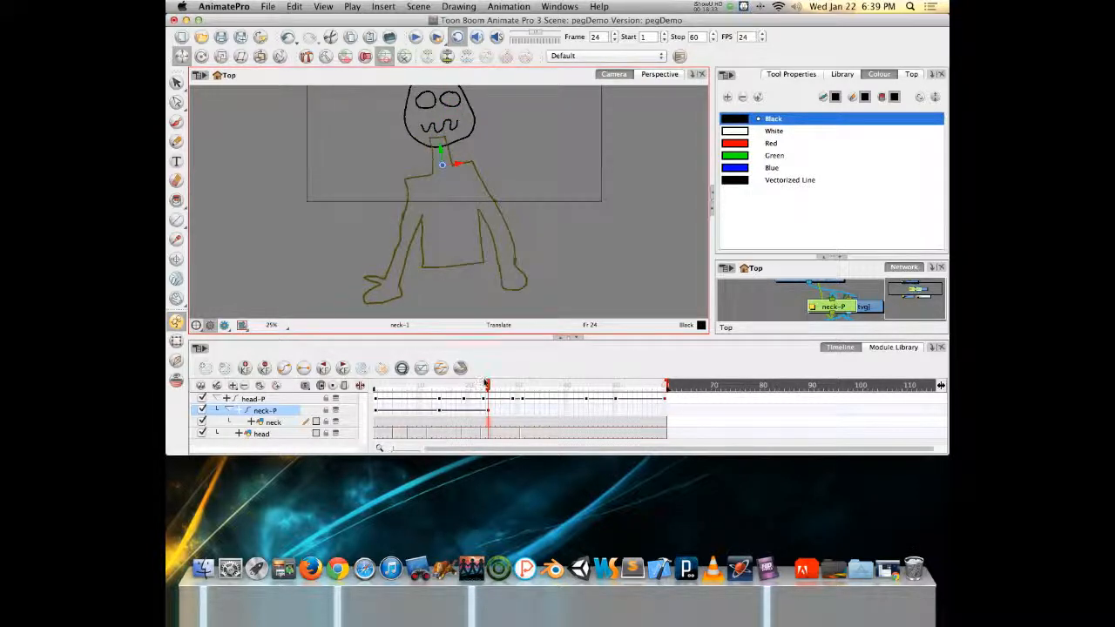
Translate the body slightly left at frame 1 and at frame 10 to line the neck up with the chin
{"action": "left_click_drag", "start_coordinate": [490, 386], "coordinate": [362, 368]}
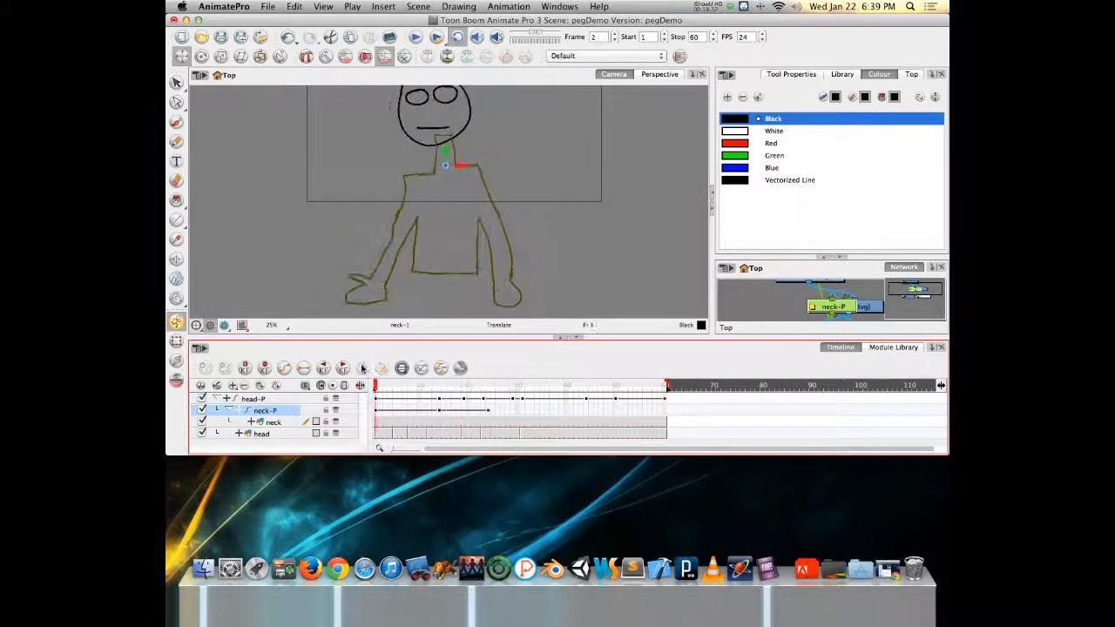
{"action": "left_click_drag", "start_coordinate": [440, 207], "coordinate": [428, 211]}
{"action": "left_click_drag", "start_coordinate": [379, 386], "coordinate": [422, 384]}
{"action": "left_click_drag", "start_coordinate": [424, 298], "coordinate": [403, 295]}
At frame 19, rotate the body clockwise with Transform and translate the neck-P peg to align the neck with the head
{"action": "left_click_drag", "start_coordinate": [419, 385], "coordinate": [463, 385]}
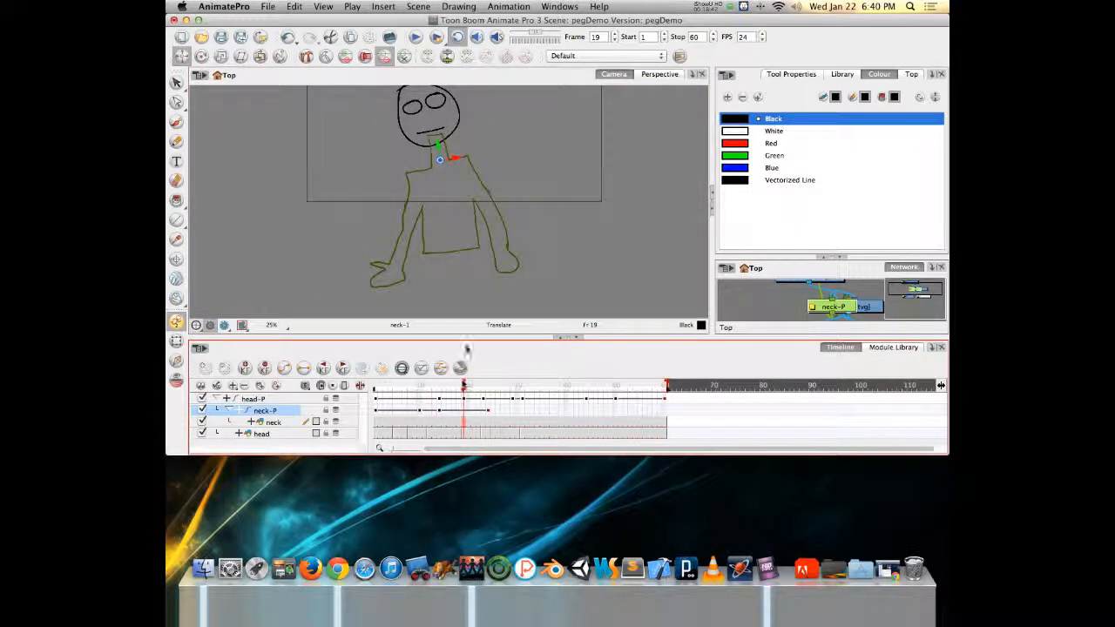
{"action": "left_click_drag", "start_coordinate": [495, 247], "coordinate": [498, 249]}
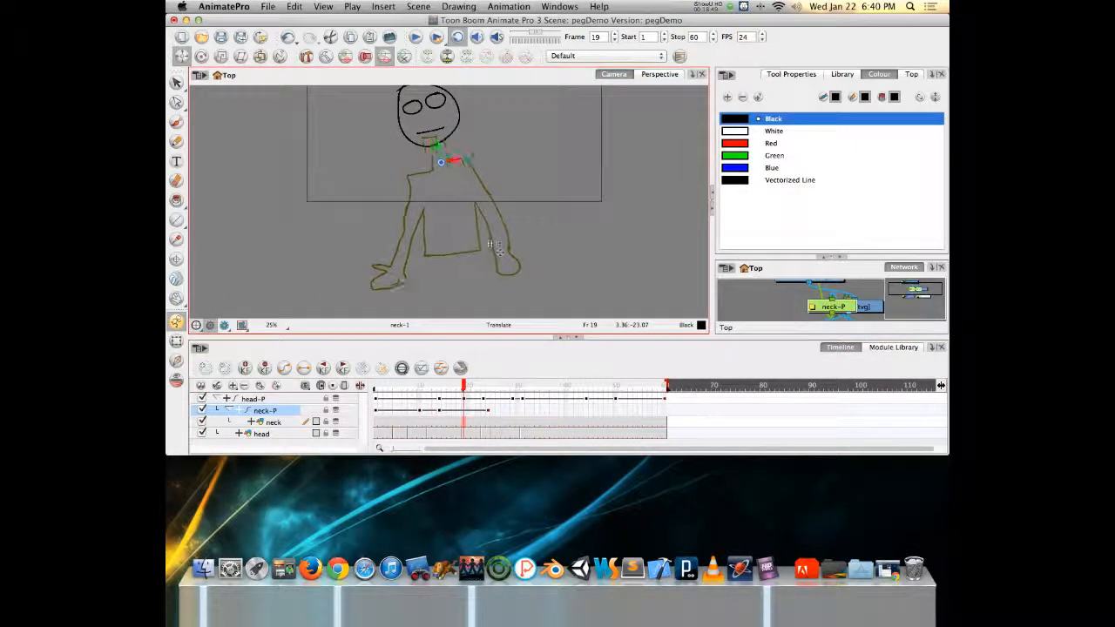
{"action": "left_click", "coordinate": [176, 340]}
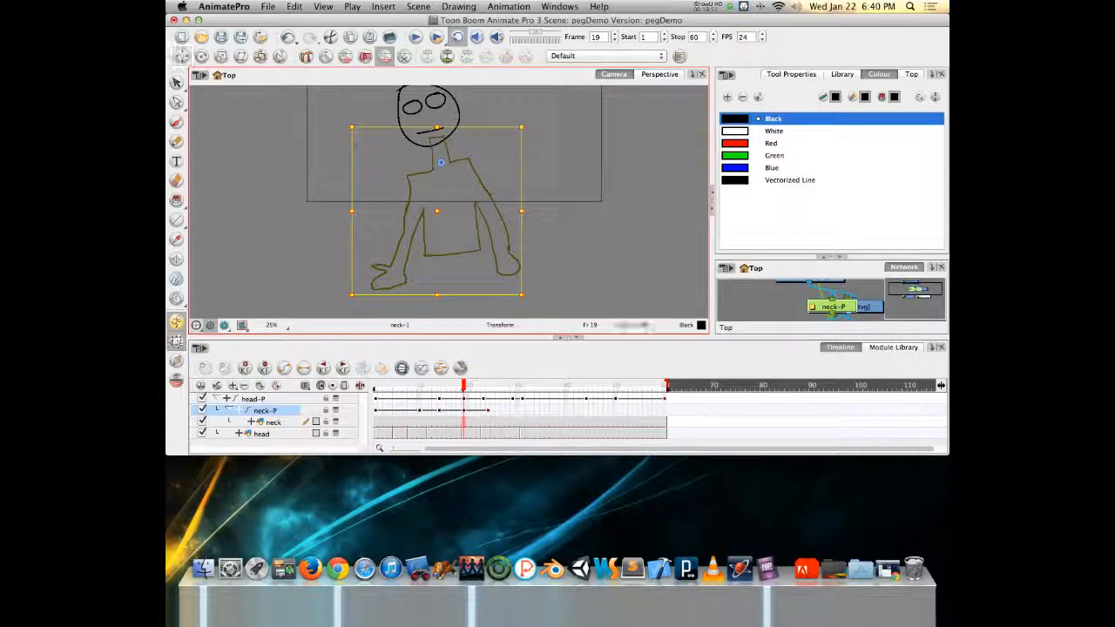
{"action": "left_click_drag", "start_coordinate": [530, 296], "coordinate": [513, 305]}
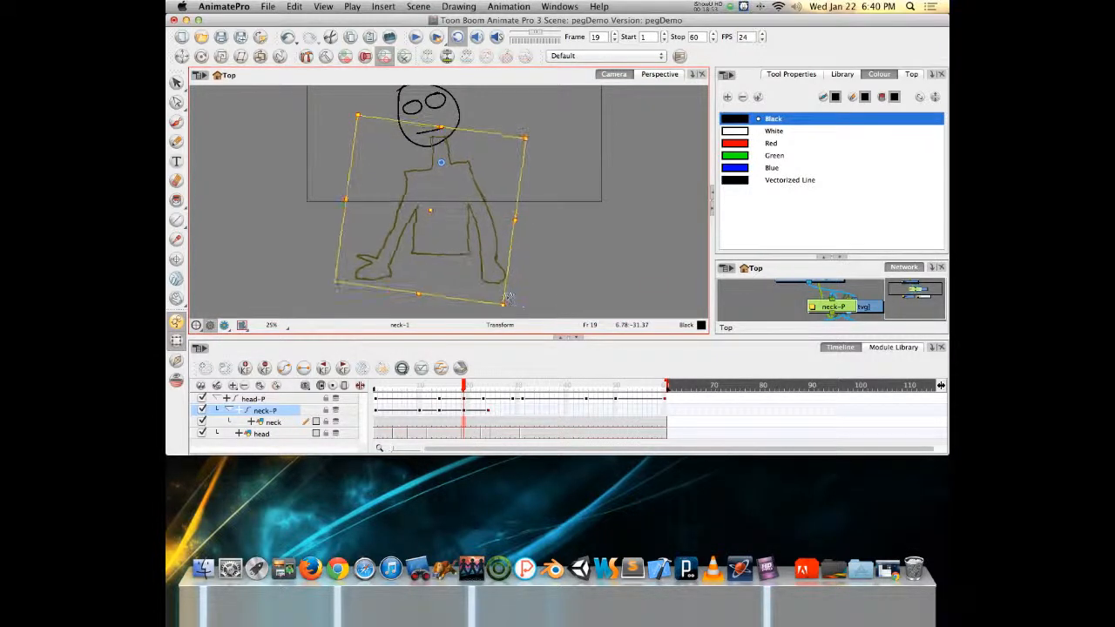
{"action": "left_click", "coordinate": [449, 189]}
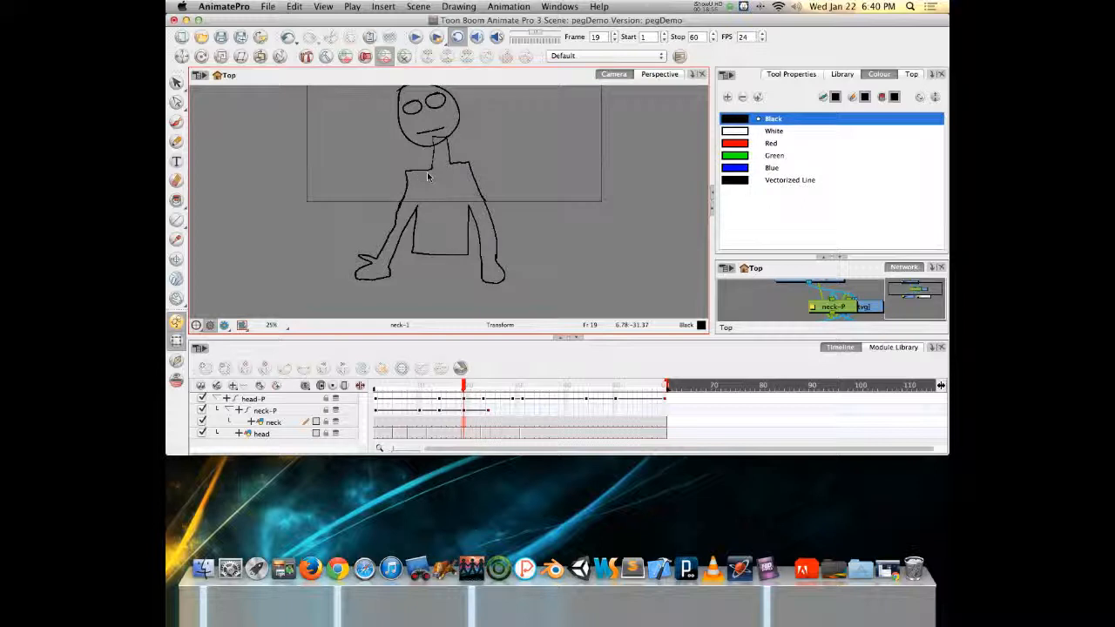
{"action": "left_click", "coordinate": [181, 55]}
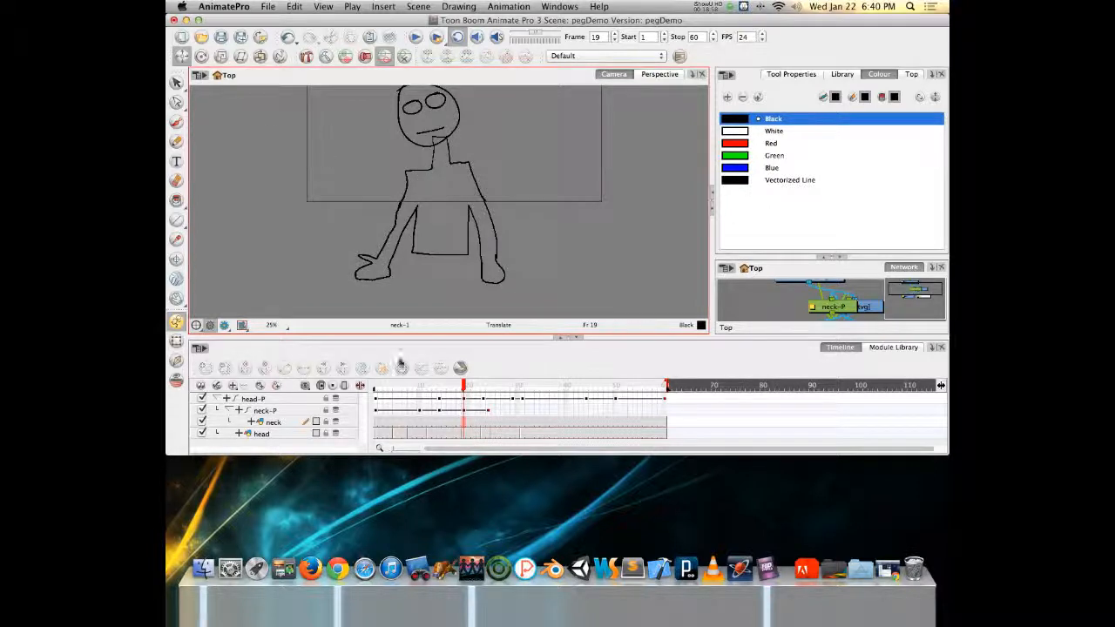
{"action": "left_click", "coordinate": [464, 411]}
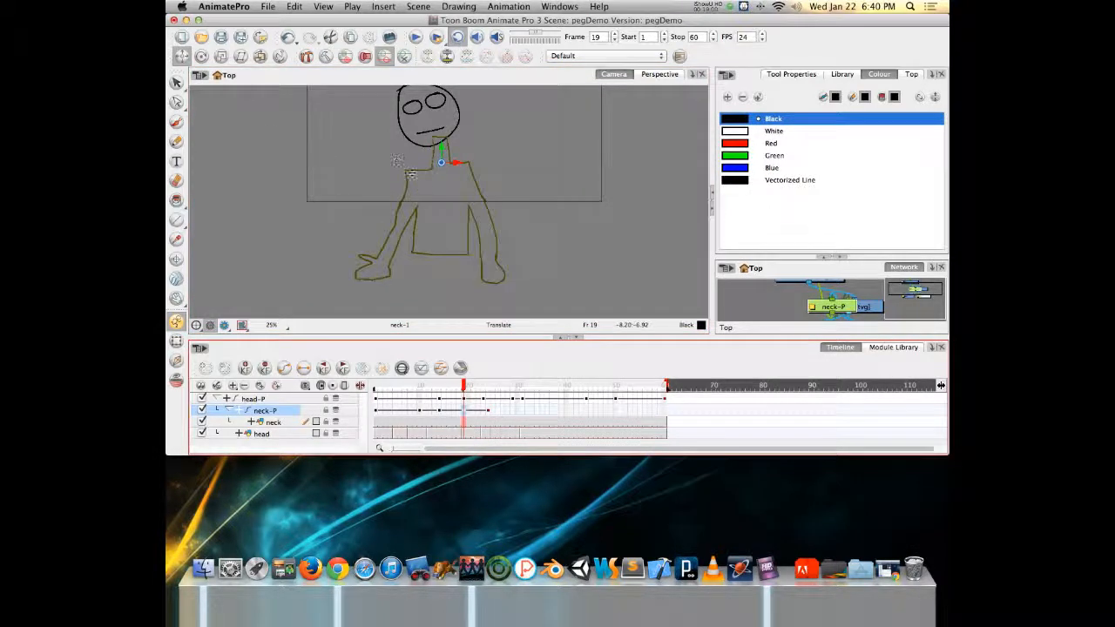
{"action": "left_click_drag", "start_coordinate": [426, 176], "coordinate": [415, 180]}
Rotate the body clockwise with the neck-P peg at frame 32 and at frame 45
{"action": "mouse_move", "coordinate": [464, 387]}
{"action": "left_mouse_down"}
{"action": "mouse_move", "coordinate": [373, 386]}
{"action": "mouse_move", "coordinate": [526, 381]}
{"action": "left_mouse_up"}
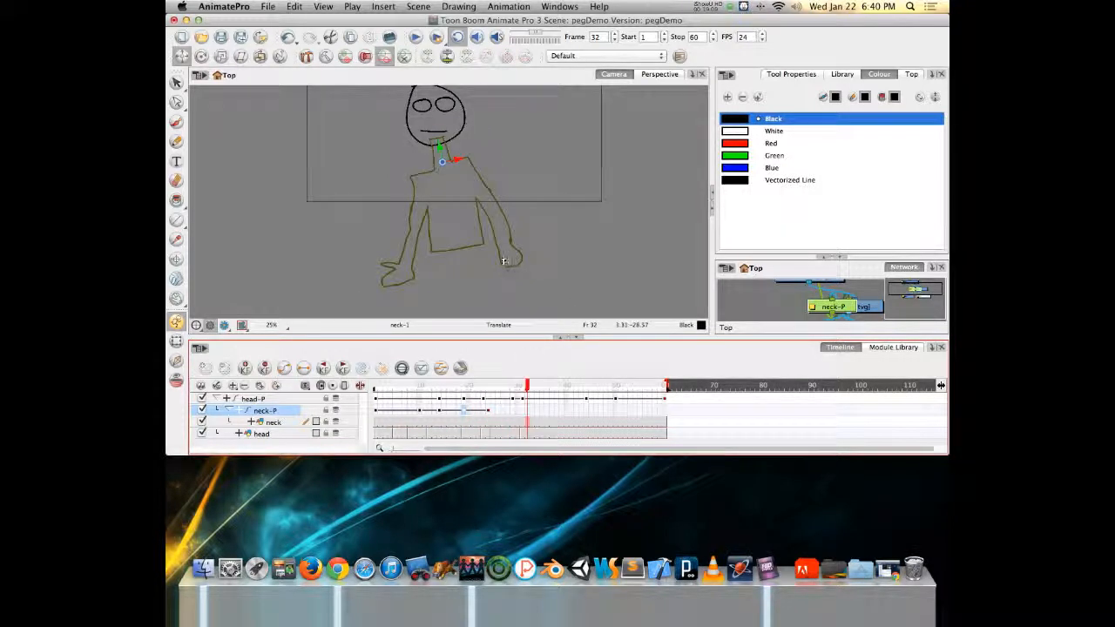
{"action": "key", "text": "alt+3"}
{"action": "left_click_drag", "start_coordinate": [543, 263], "coordinate": [525, 269]}
{"action": "mouse_move", "coordinate": [527, 385]}
{"action": "left_mouse_down"}
{"action": "mouse_move", "coordinate": [348, 361]}
{"action": "mouse_move", "coordinate": [589, 357]}
{"action": "left_mouse_up"}
{"action": "left_click_drag", "start_coordinate": [389, 222], "coordinate": [393, 210]}
{"action": "left_click", "coordinate": [181, 56]}
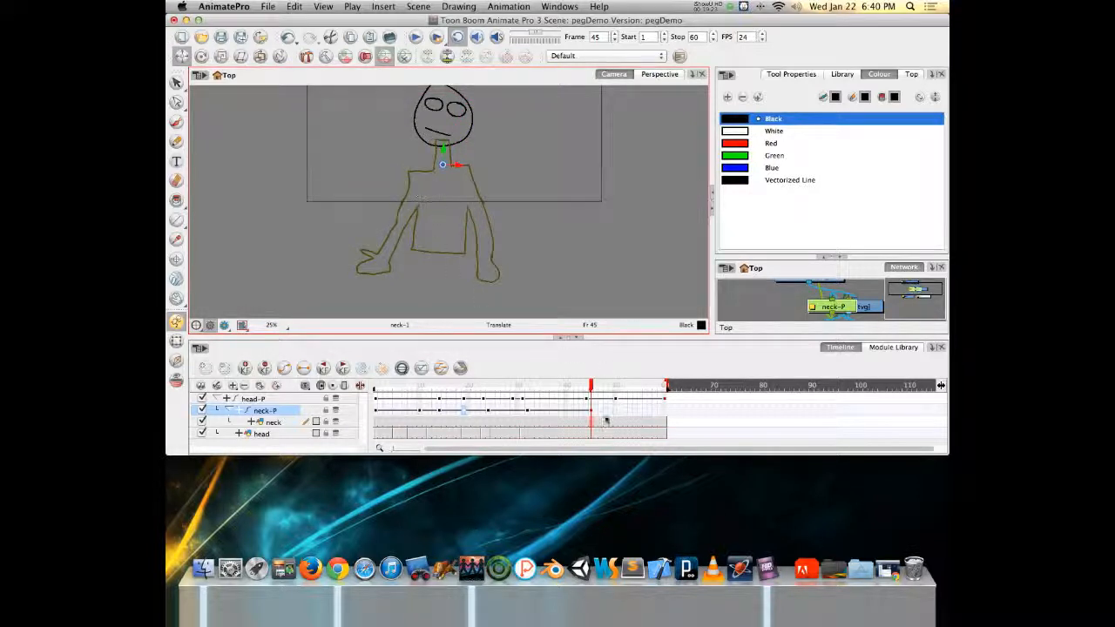
Rotate the body at frame 52 and scrub back to frame 1 to check the neck animation
{"action": "left_click_drag", "start_coordinate": [591, 385], "coordinate": [624, 387]}
{"action": "left_click", "coordinate": [202, 58]}
{"action": "left_click_drag", "start_coordinate": [538, 256], "coordinate": [504, 275]}
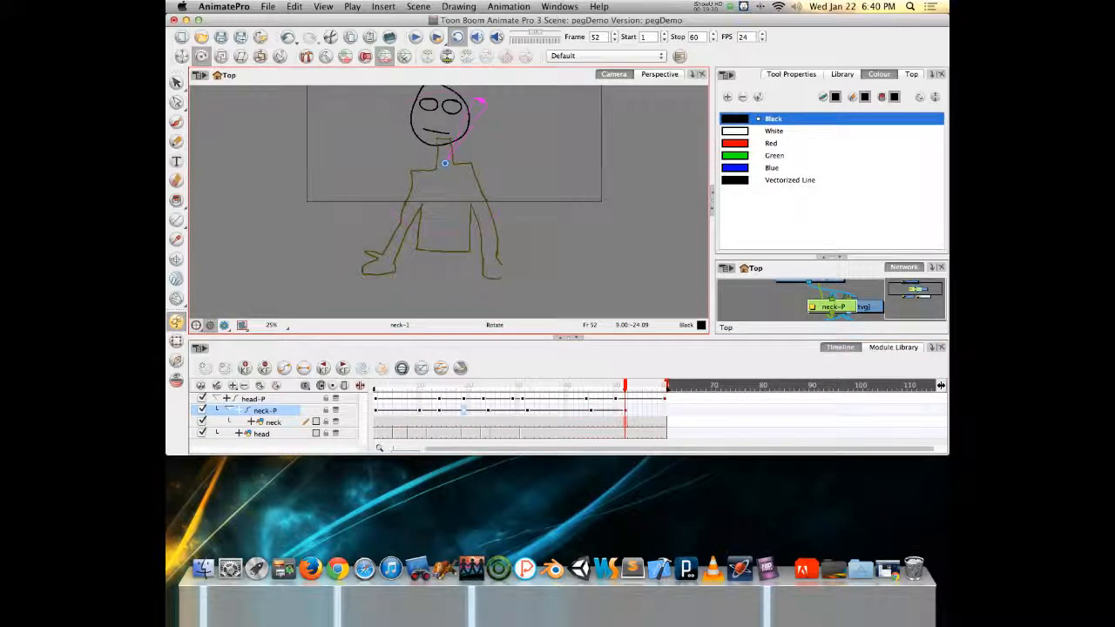
{"action": "left_click_drag", "start_coordinate": [627, 391], "coordinate": [374, 338]}
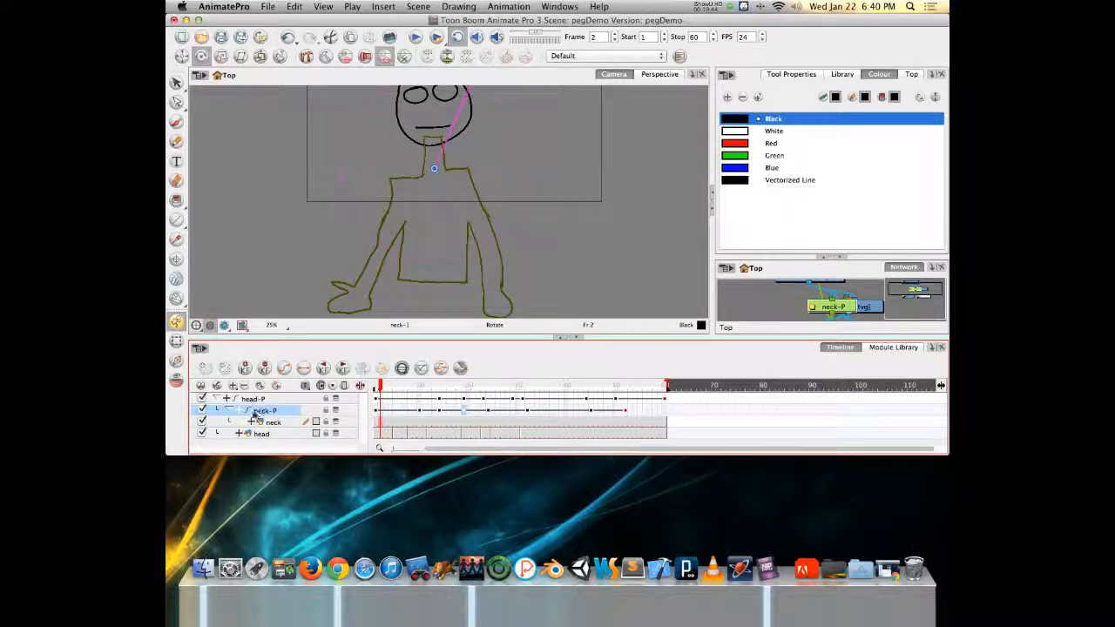
{"action": "mouse_move", "coordinate": [380, 387]}
{"action": "left_mouse_down"}
{"action": "mouse_move", "coordinate": [486, 393]}
{"action": "mouse_move", "coordinate": [378, 397]}
{"action": "mouse_move", "coordinate": [377, 387]}
{"action": "left_mouse_up"}
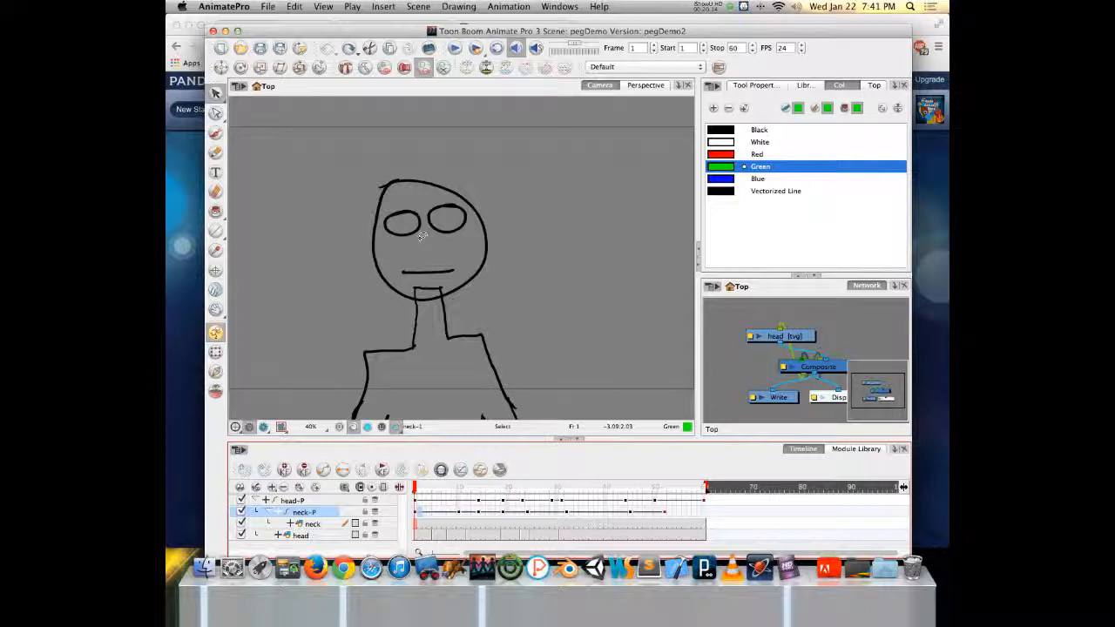
Fill the neck layer's body shape green using the Paint tool with Apply to Multiple Drawings on
{"action": "left_click", "coordinate": [215, 211]}
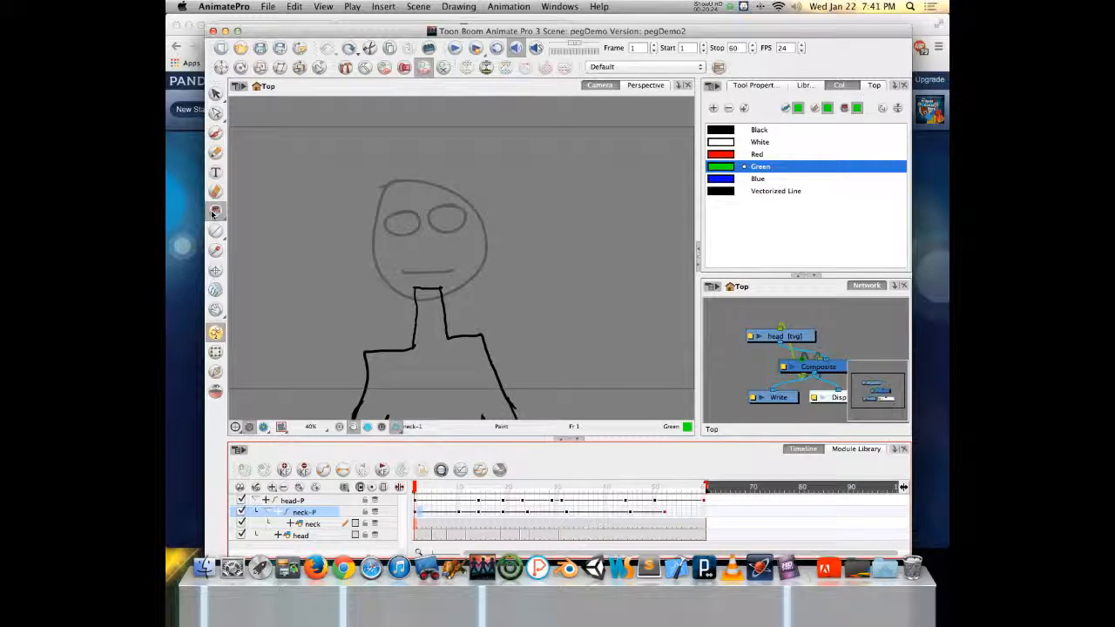
{"action": "left_click", "coordinate": [415, 525]}
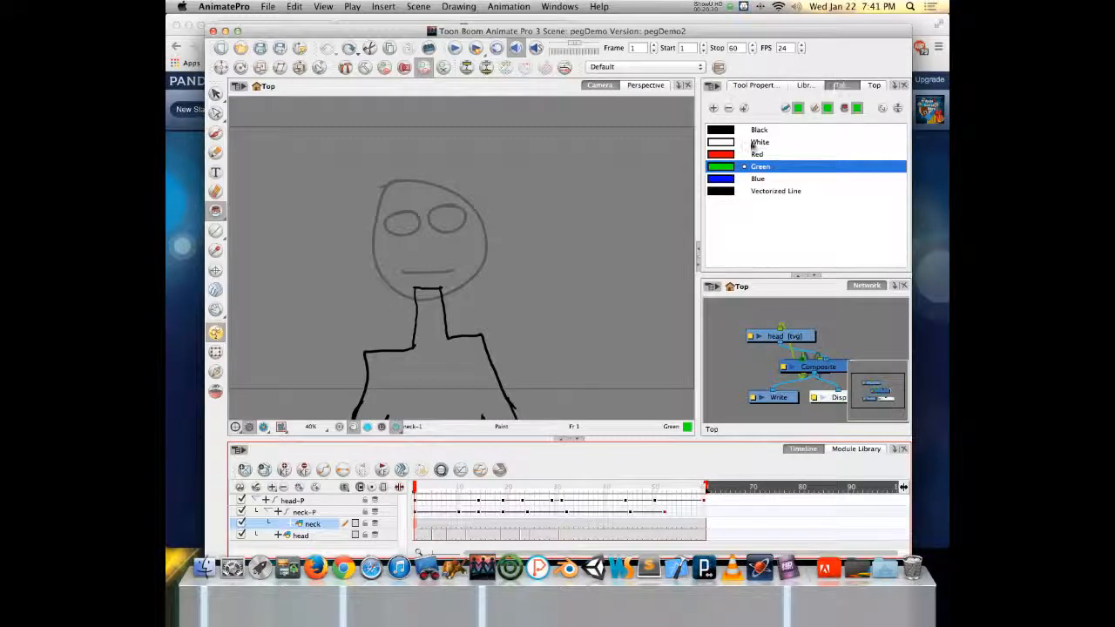
{"action": "left_click", "coordinate": [753, 85]}
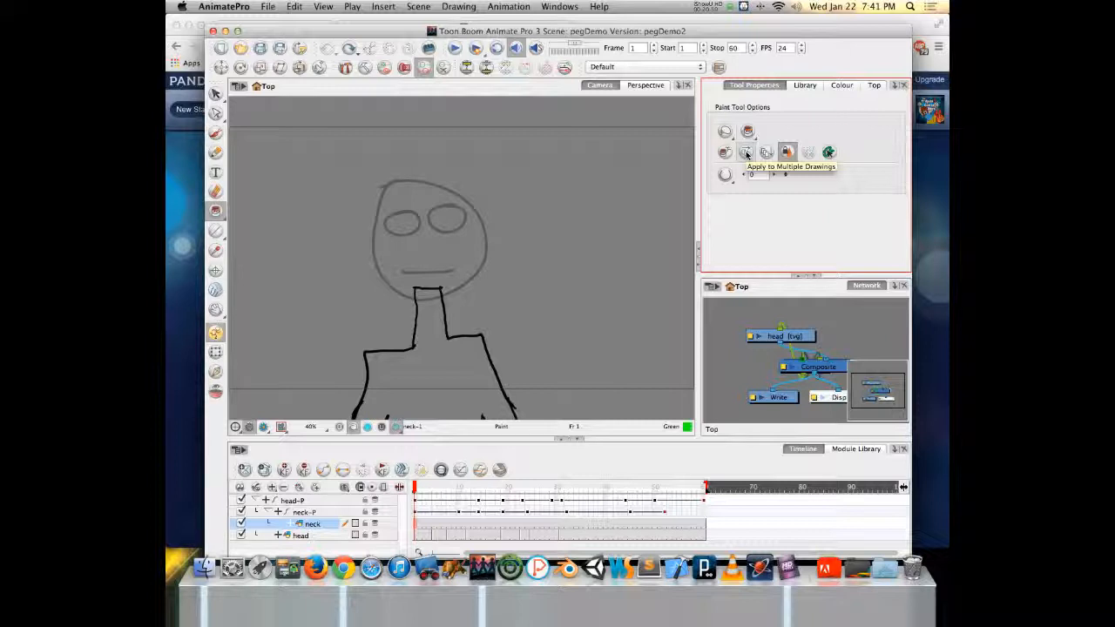
{"action": "left_click", "coordinate": [746, 153]}
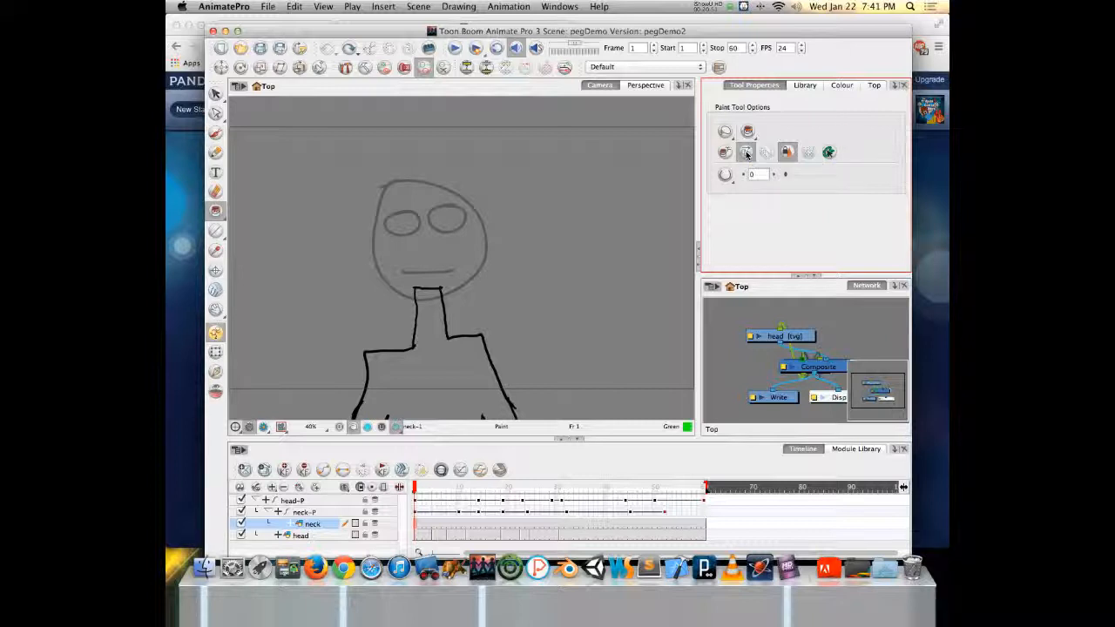
{"action": "left_click", "coordinate": [432, 372]}
Fill the face on the head layer red across its drawings and scrub the timeline to check the fill
{"action": "left_click", "coordinate": [842, 85]}
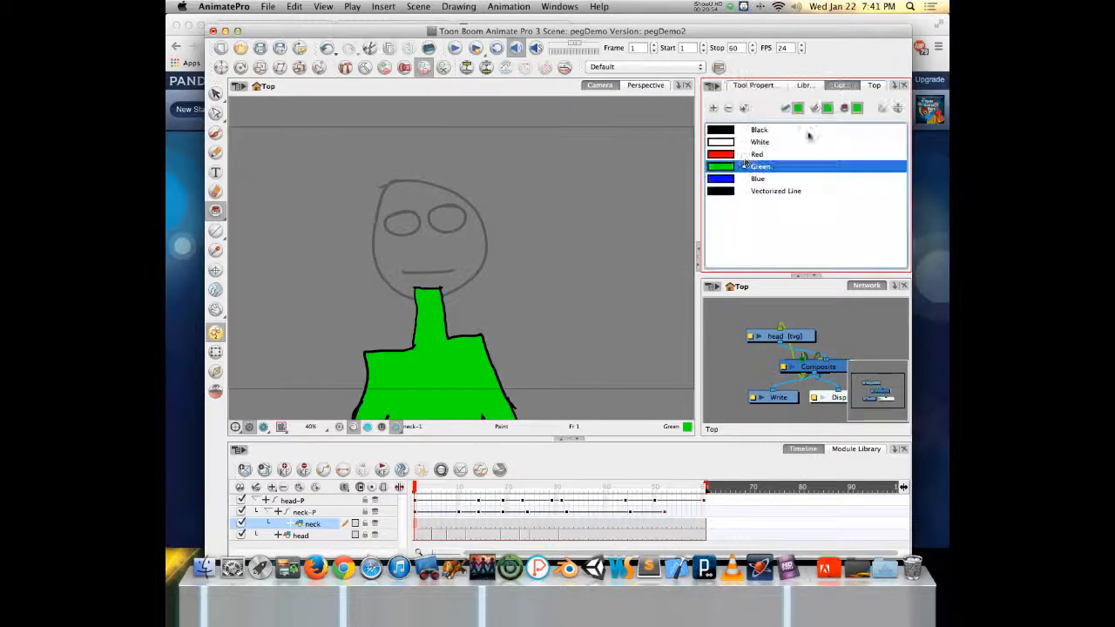
{"action": "left_click", "coordinate": [751, 154]}
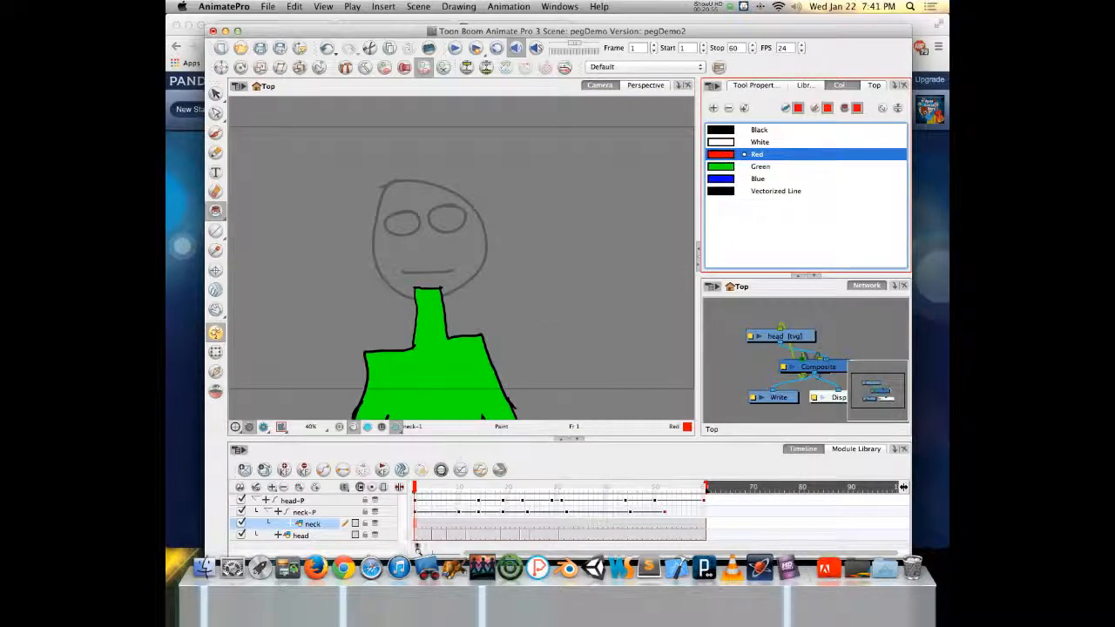
{"action": "left_click", "coordinate": [419, 535]}
{"action": "mouse_move", "coordinate": [420, 488]}
{"action": "left_mouse_down"}
{"action": "mouse_move", "coordinate": [667, 489]}
{"action": "mouse_move", "coordinate": [587, 488]}
{"action": "mouse_move", "coordinate": [539, 470]}
{"action": "mouse_move", "coordinate": [572, 468]}
{"action": "mouse_move", "coordinate": [415, 450]}
{"action": "left_mouse_up"}
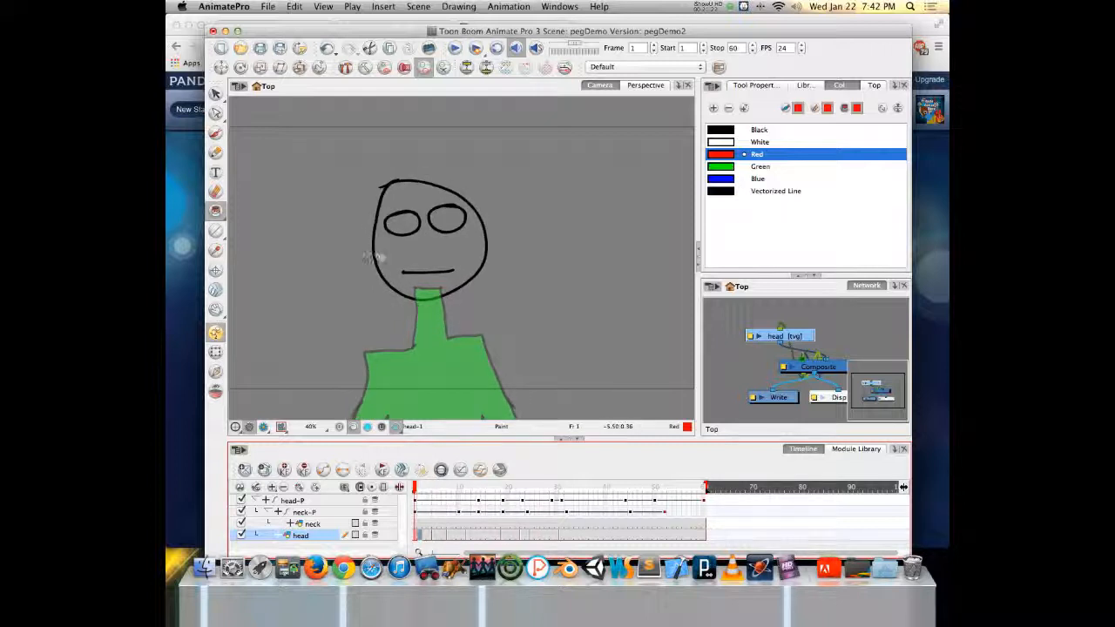
{"action": "left_click", "coordinate": [397, 253]}
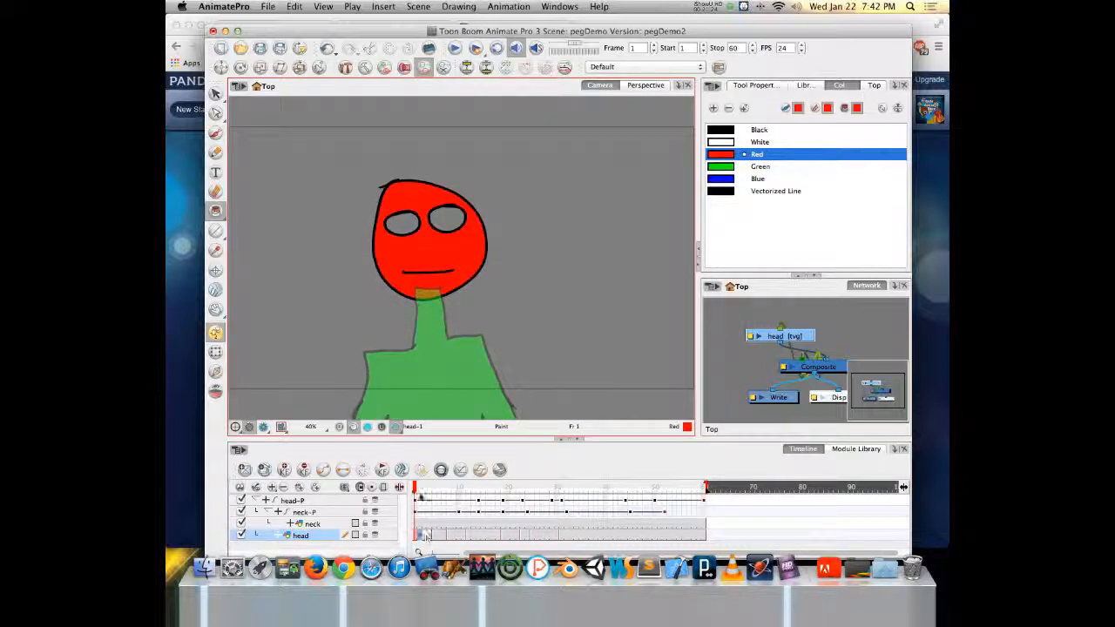
{"action": "mouse_move", "coordinate": [415, 488]}
{"action": "left_mouse_down"}
{"action": "mouse_move", "coordinate": [599, 493]}
{"action": "mouse_move", "coordinate": [423, 486]}
{"action": "mouse_move", "coordinate": [440, 484]}
{"action": "mouse_move", "coordinate": [395, 465]}
{"action": "left_mouse_up"}
{"action": "left_click", "coordinate": [368, 252]}
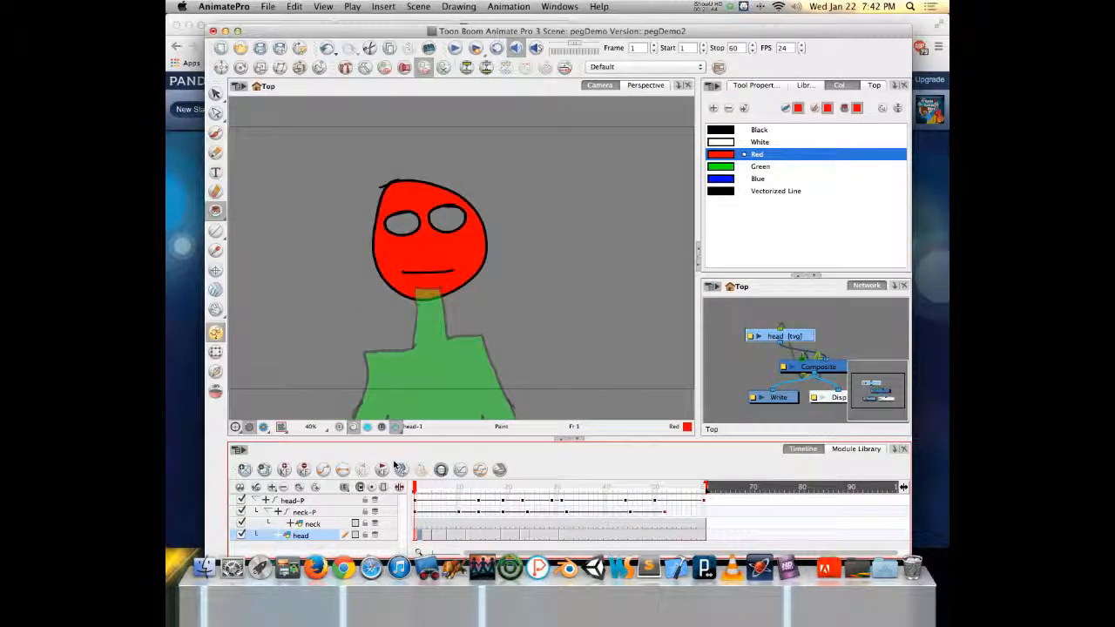
Try filling the face's left eye blue across the head drawings, and undo the fill
{"action": "left_click", "coordinate": [723, 178]}
{"action": "left_click", "coordinate": [404, 226]}
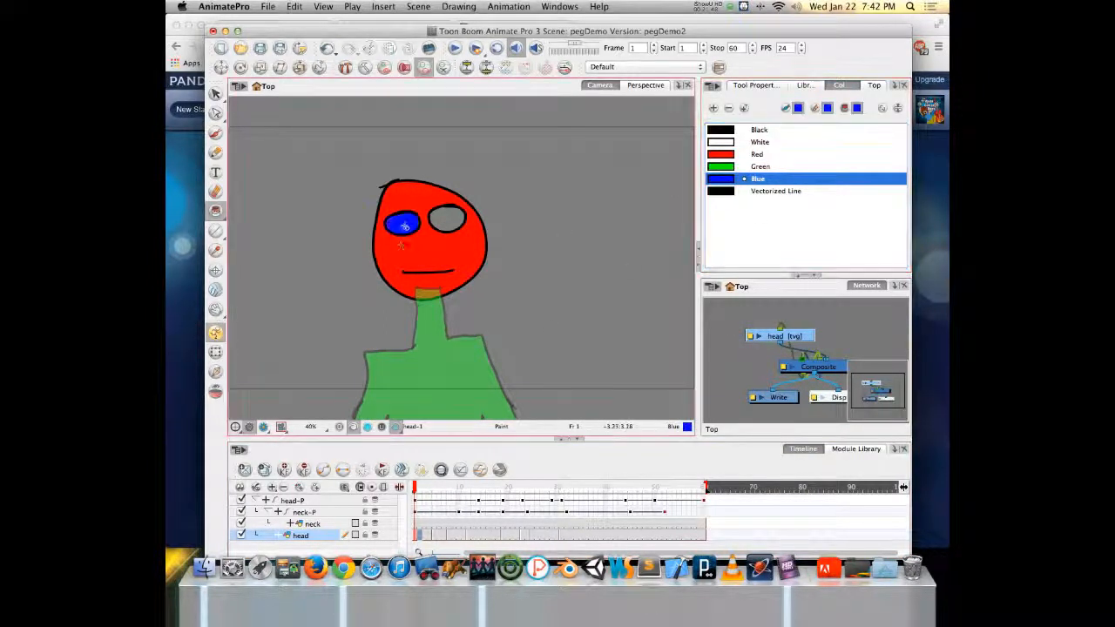
{"action": "left_click", "coordinate": [419, 487]}
{"action": "mouse_move", "coordinate": [419, 488]}
{"action": "left_mouse_down"}
{"action": "mouse_move", "coordinate": [534, 498]}
{"action": "mouse_move", "coordinate": [413, 494]}
{"action": "left_mouse_up"}
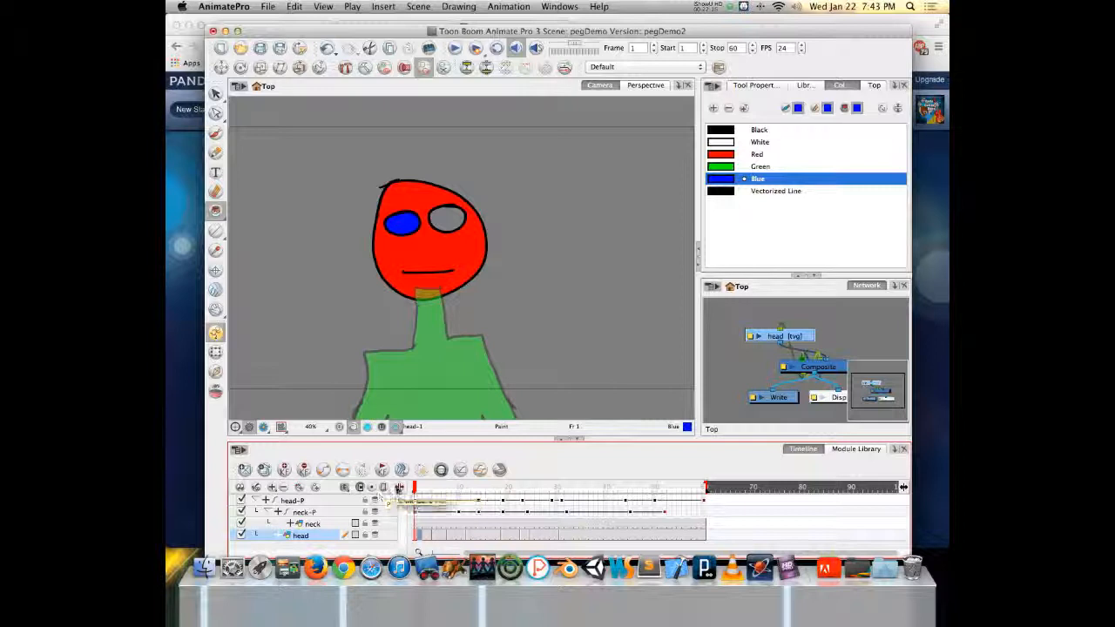
{"action": "key", "text": "super+z"}
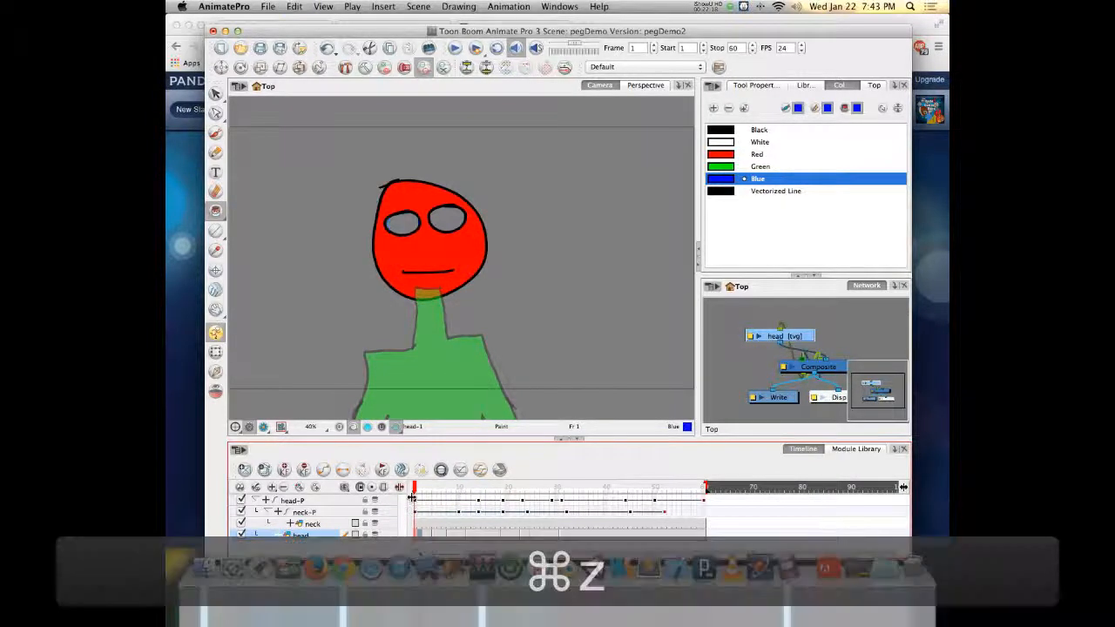